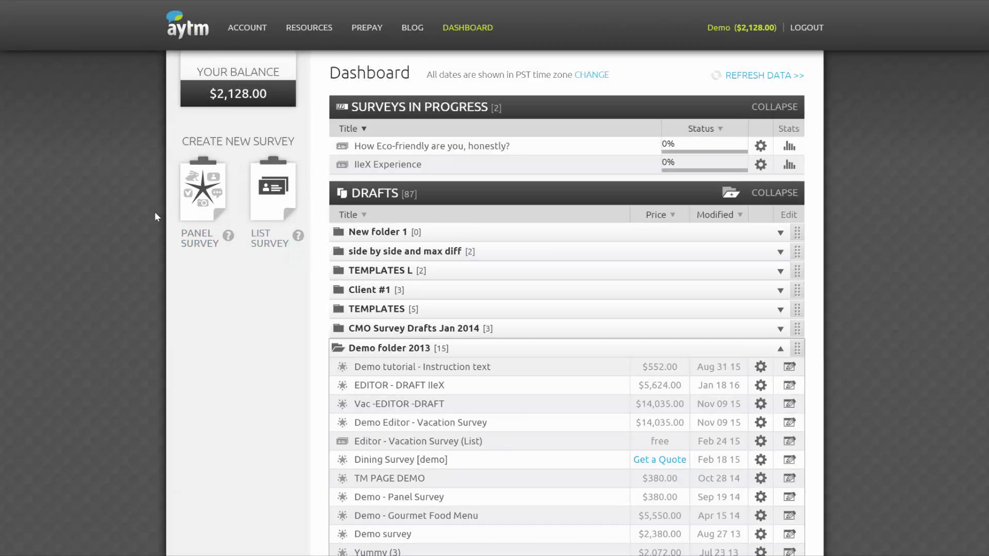
# Close the Panel Survey help popover to reveal the dashboard's in-progress surveys and draft folders
pyautogui.click(229, 236)
# Start a new list survey and set Gender, Income and Employment status to Ask
pyautogui.moveTo(473, 36)
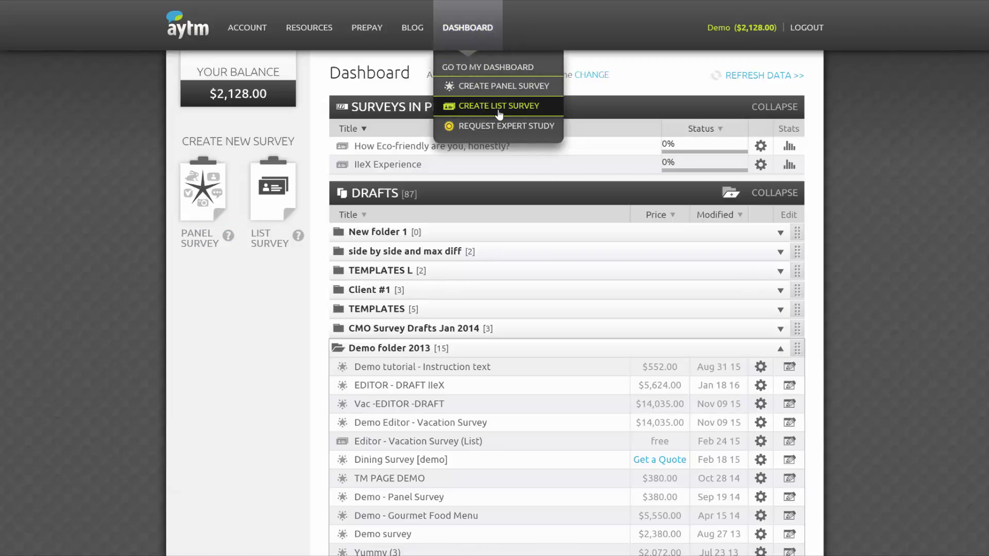
pyautogui.click(521, 111)
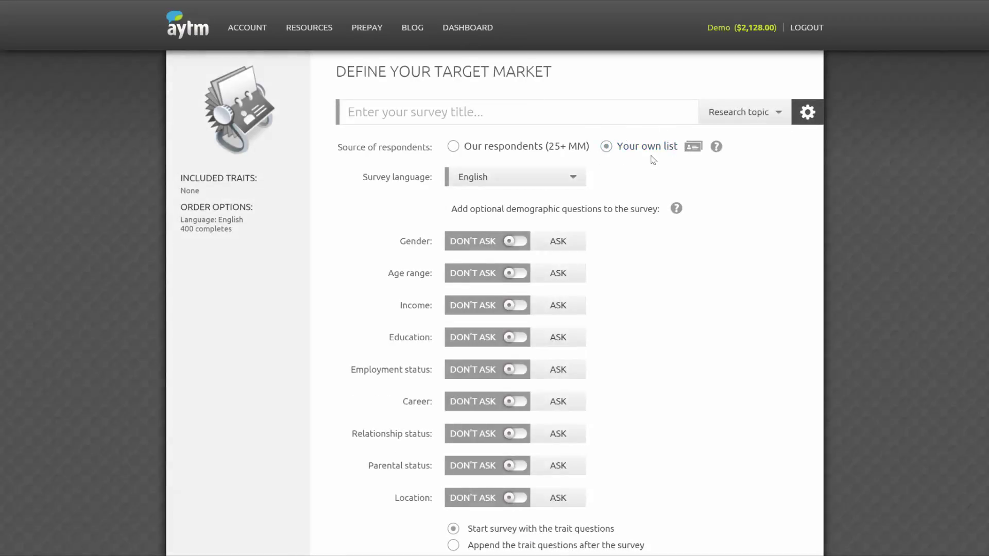
pyautogui.click(563, 251)
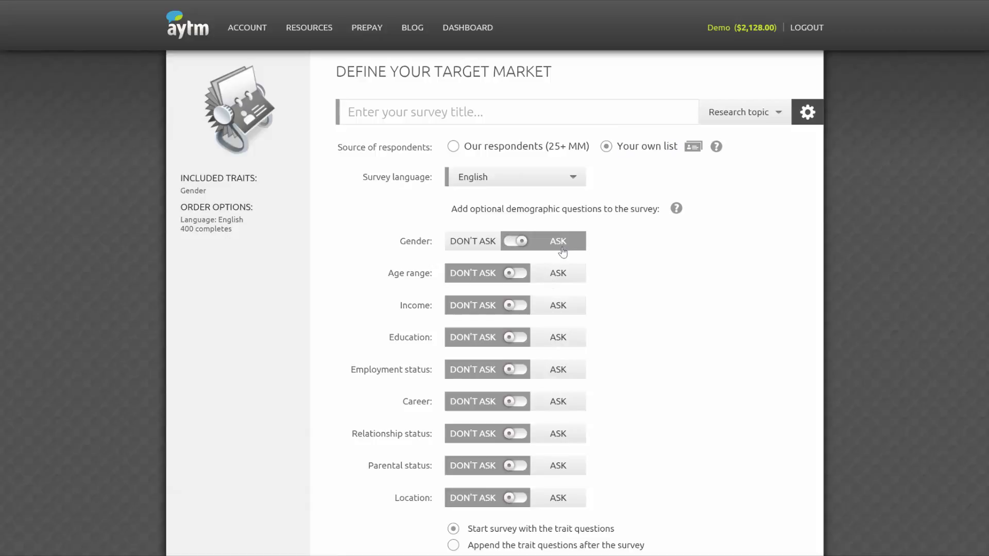
pyautogui.click(566, 310)
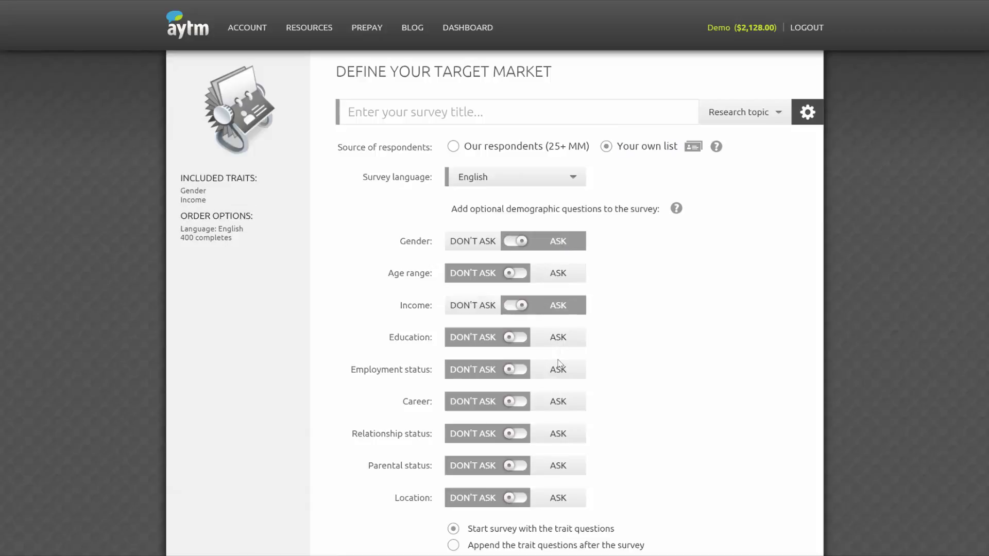
pyautogui.click(559, 368)
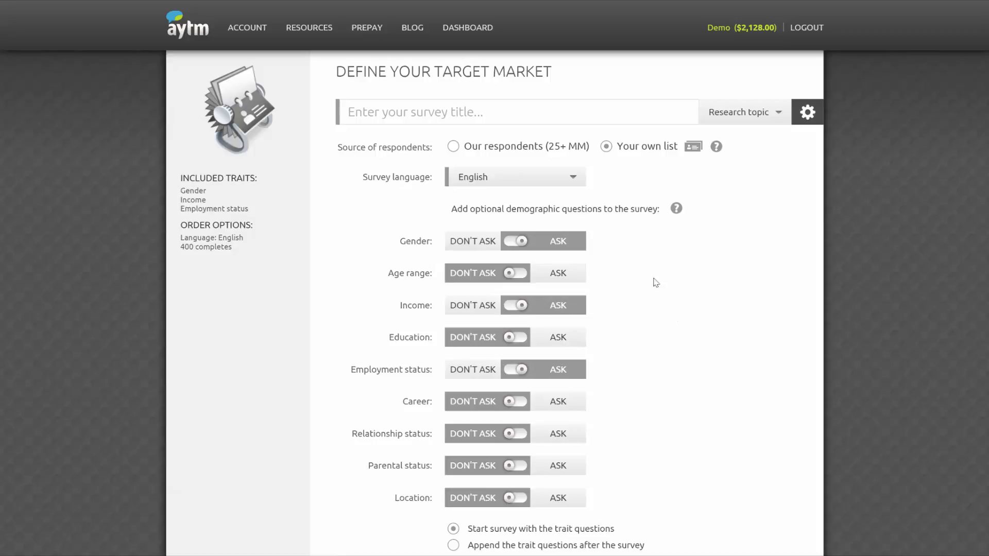
# Switch Gender, Income and Employment status back to Don't Ask
pyautogui.click(468, 245)
pyautogui.click(467, 307)
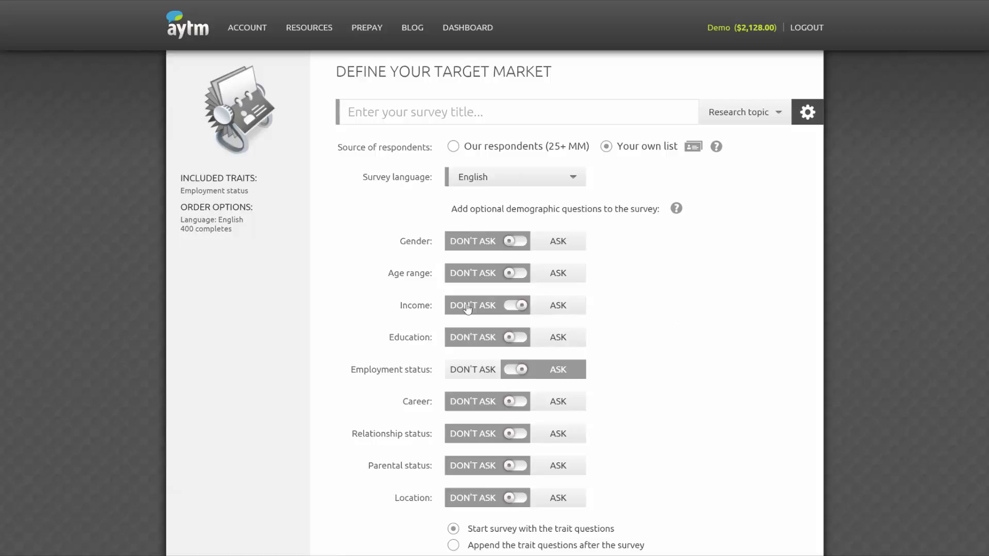
pyautogui.click(470, 371)
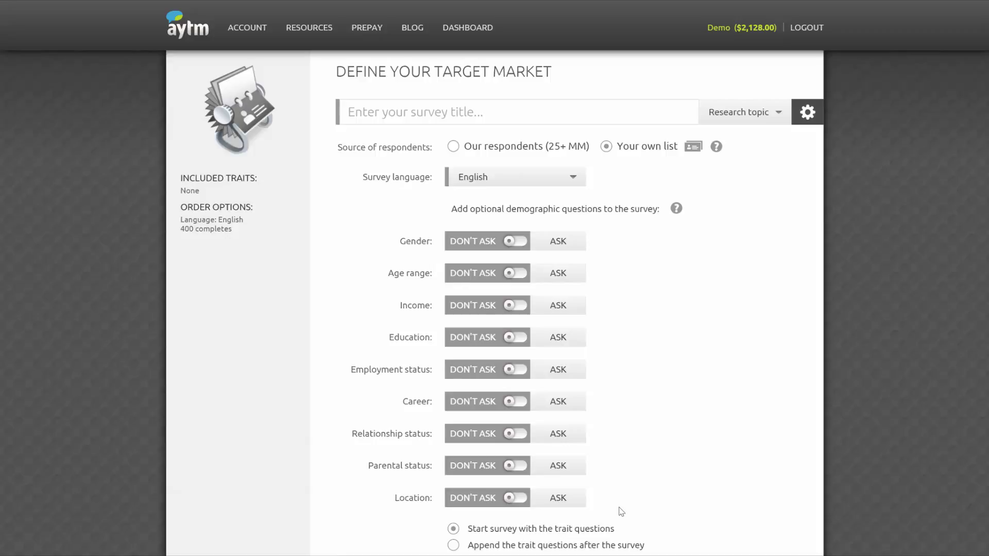
# Source respondents from AYTM's own panel, choosing Worldwide Panel and then United States
pyautogui.click(537, 149)
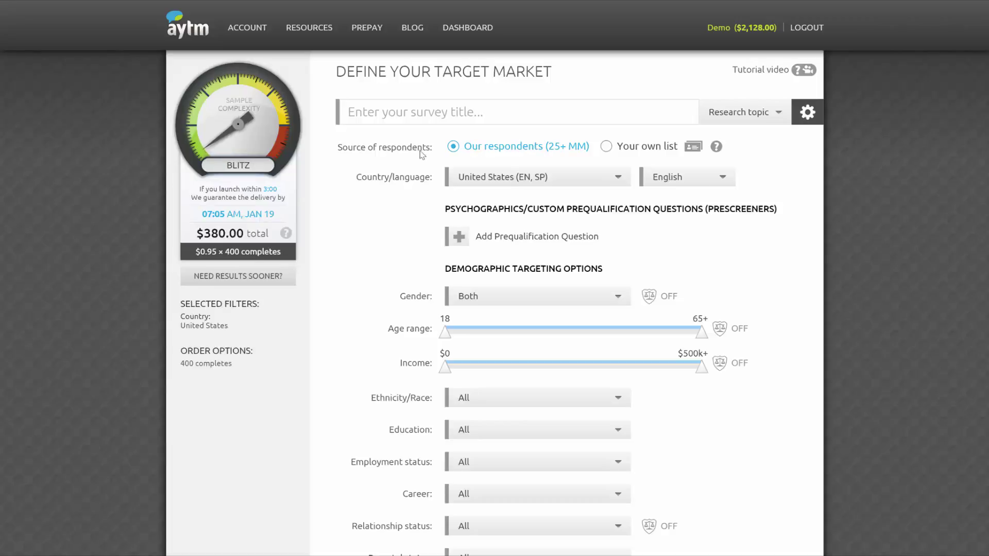
pyautogui.click(532, 184)
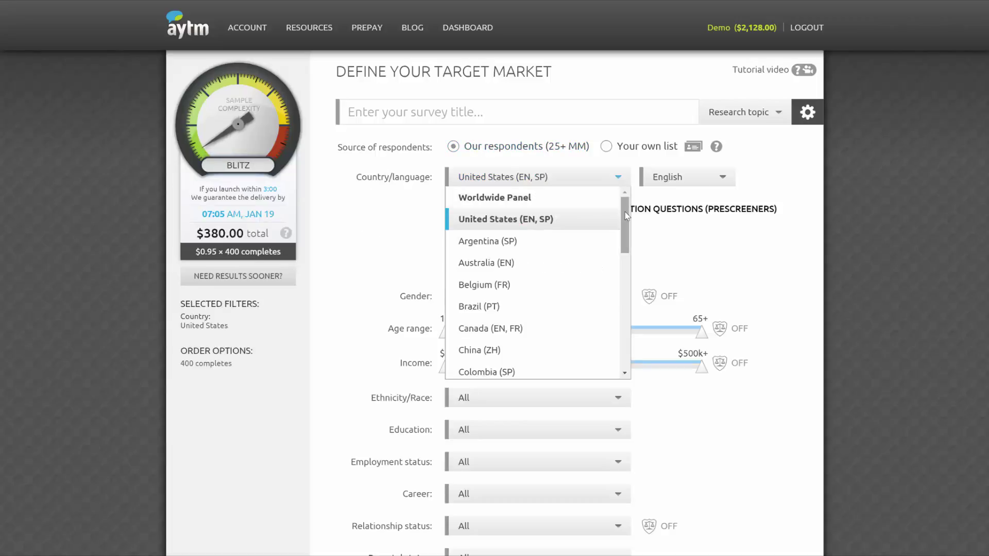
pyautogui.moveTo(624, 220)
pyautogui.mouseDown()
pyautogui.moveTo(620, 335)
pyautogui.moveTo(623, 203)
pyautogui.mouseUp()
pyautogui.click(569, 199)
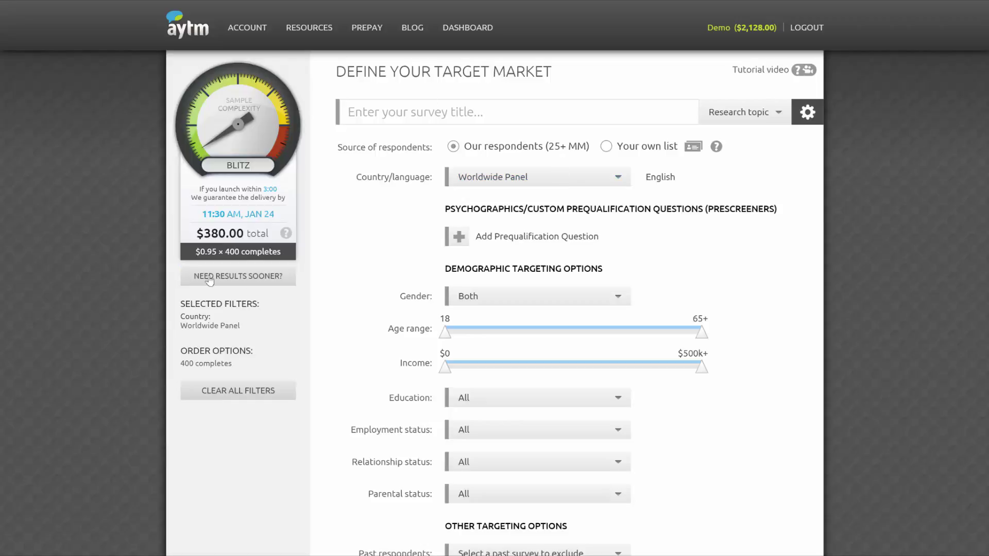
pyautogui.click(485, 179)
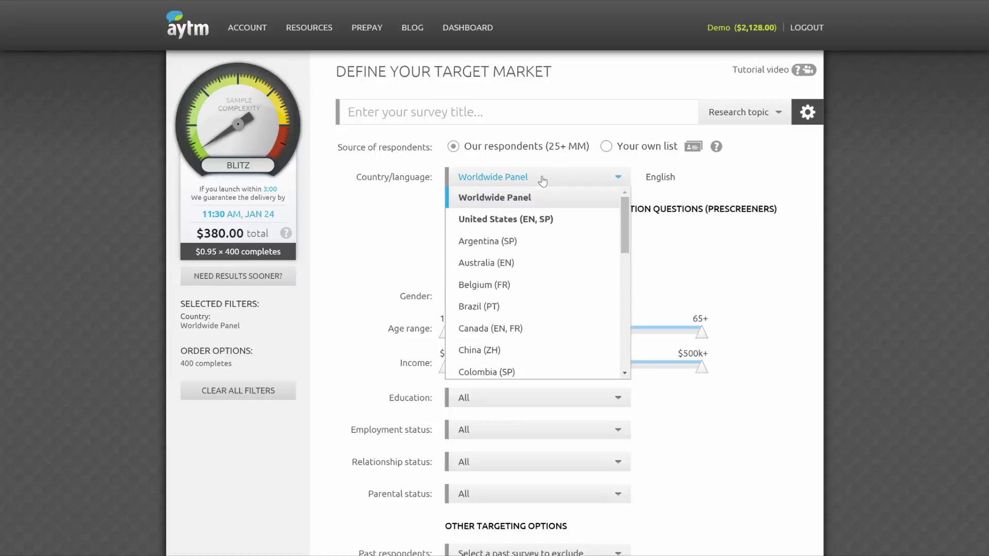
pyautogui.click(521, 222)
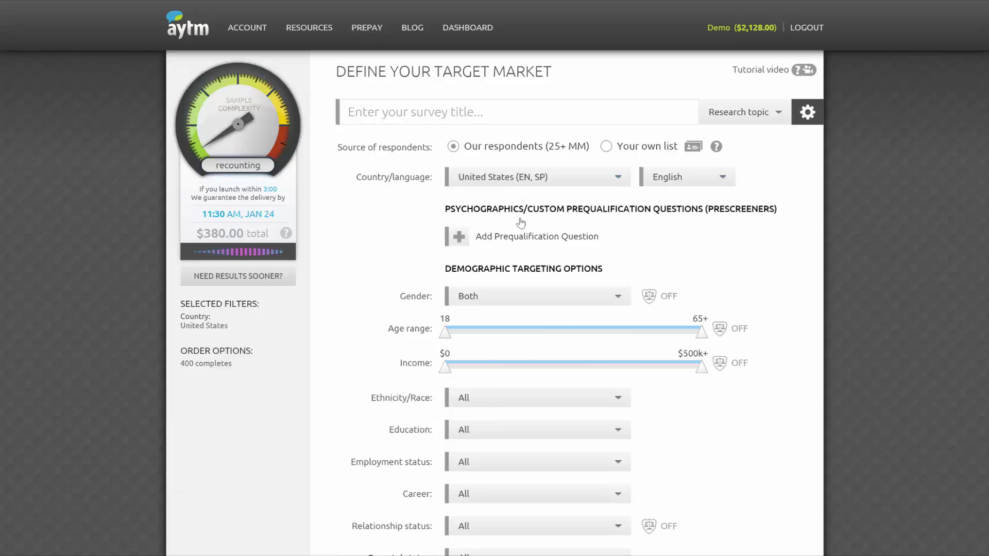
# Narrow the age range to 25–58 and highlight the 10-standard-questions sentence in the price explanation
pyautogui.moveTo(445, 333); pyautogui.dragTo(481, 333)
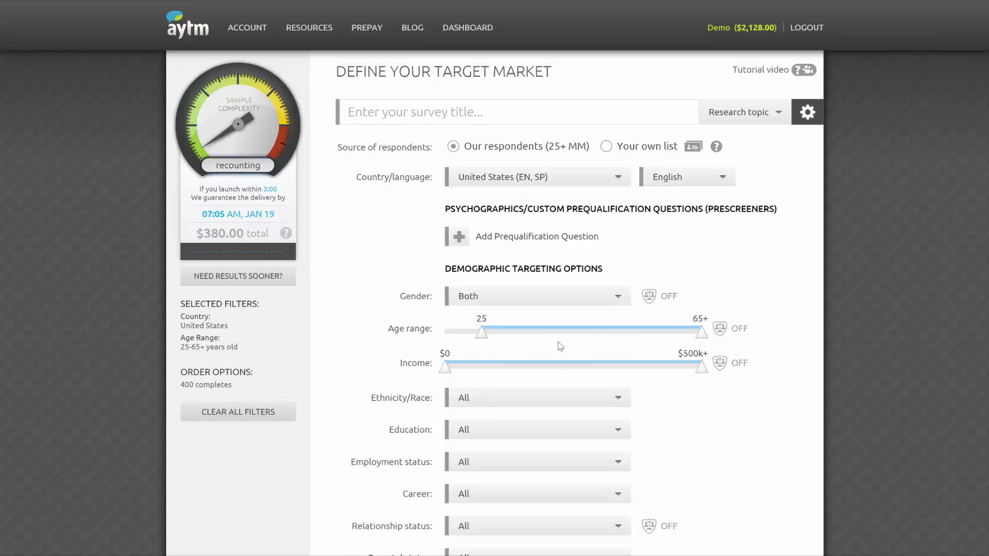
pyautogui.moveTo(706, 336); pyautogui.dragTo(654, 333)
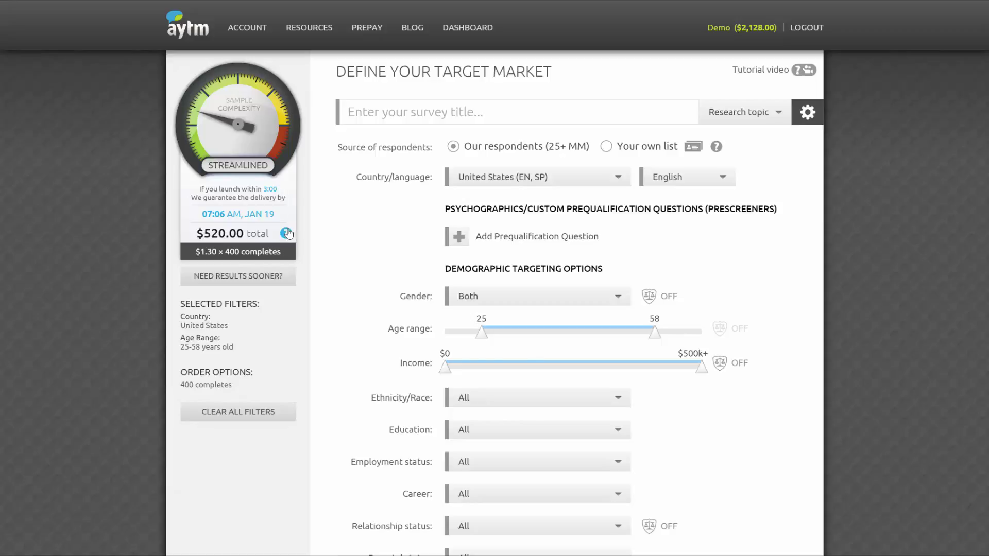
pyautogui.moveTo(287, 233)
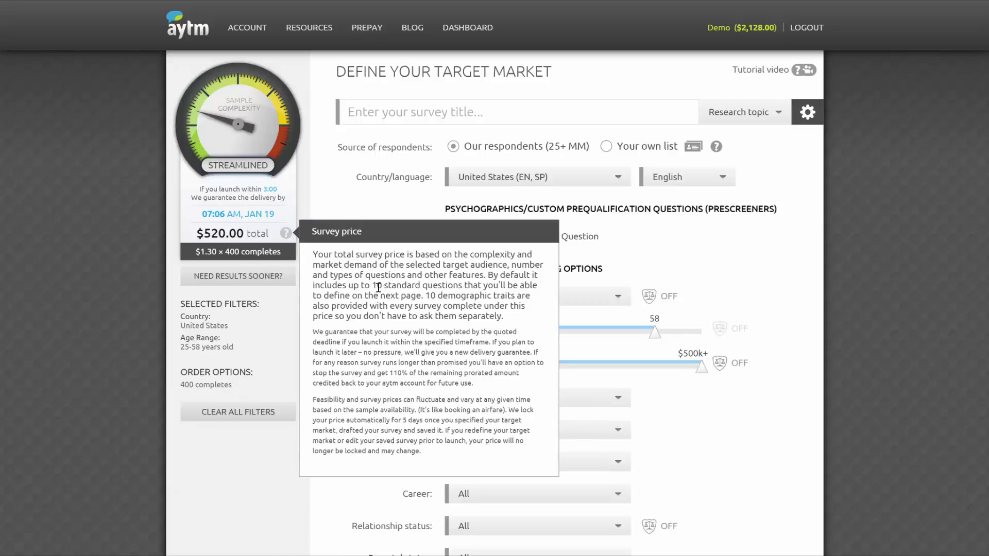
pyautogui.moveTo(372, 286); pyautogui.dragTo(519, 297)
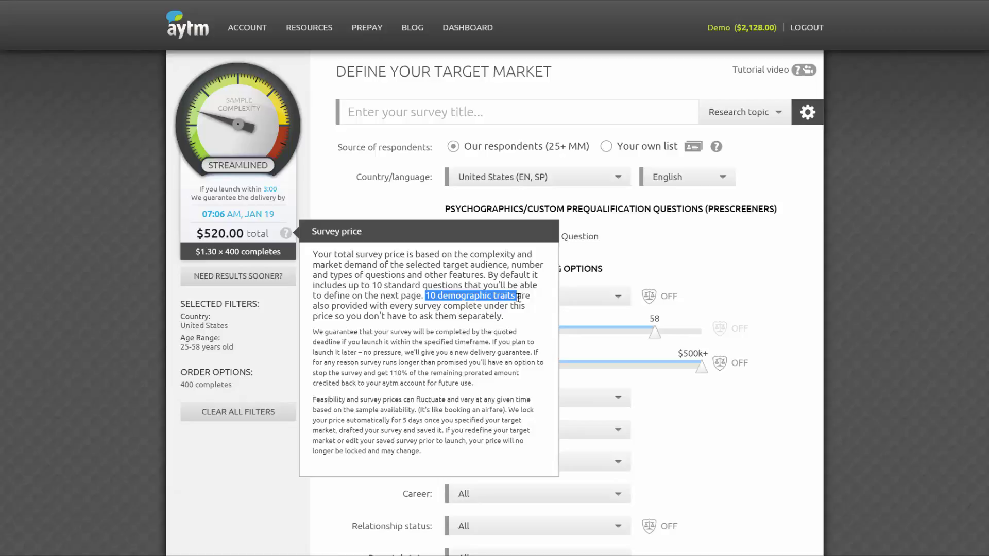
pyautogui.click(519, 297)
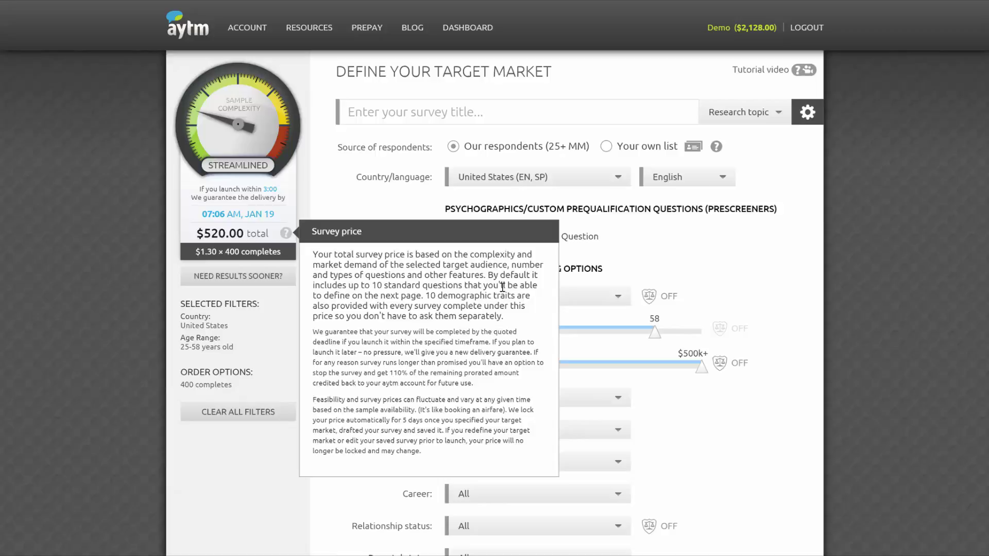
# Slide Number of Completes down, then up to 4000, and finally back to 400
pyautogui.scroll(-1, 536, 407)
pyautogui.scroll(-5, 536, 407)
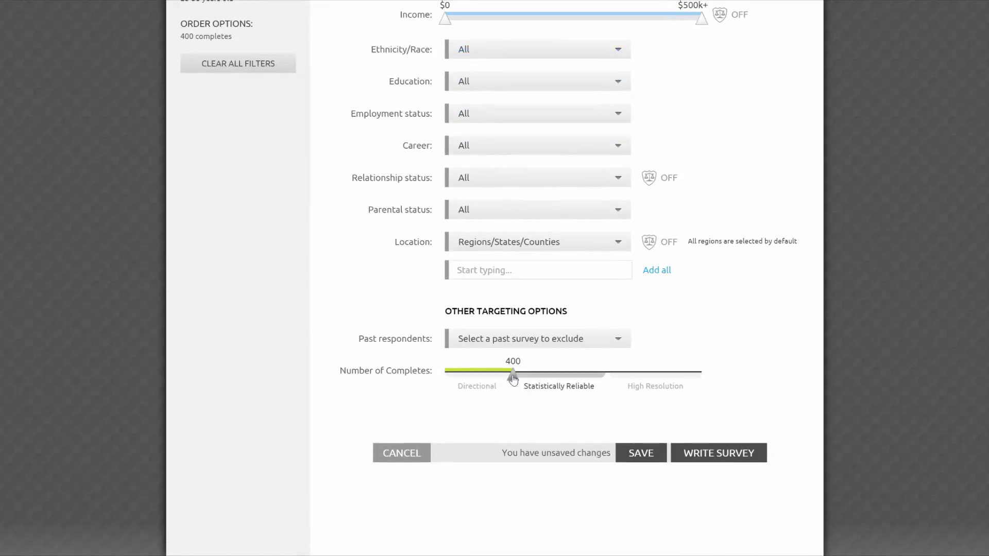
pyautogui.moveTo(513, 379)
pyautogui.mouseDown()
pyautogui.moveTo(441, 367)
pyautogui.moveTo(717, 395)
pyautogui.moveTo(509, 381)
pyautogui.mouseUp()
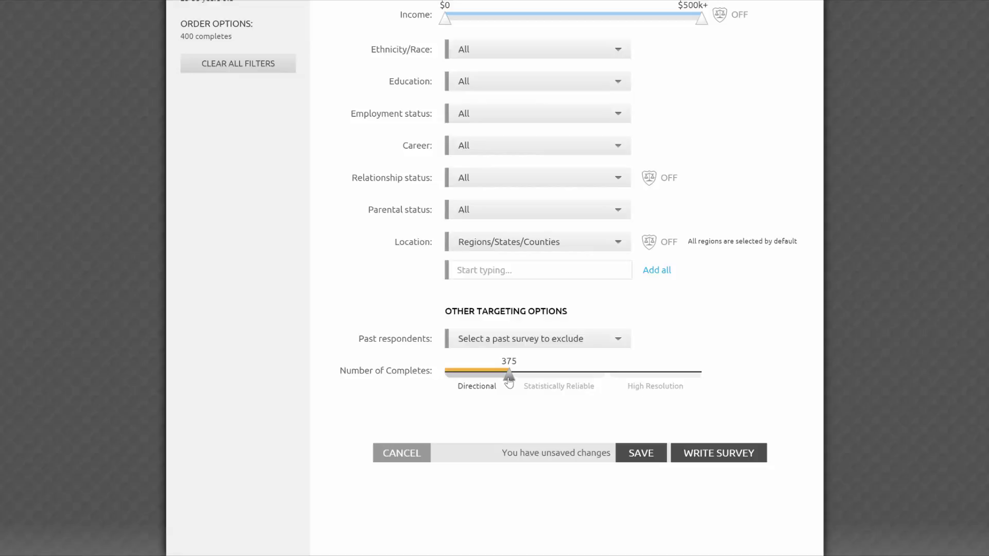
pyautogui.moveTo(509, 381); pyautogui.dragTo(513, 380)
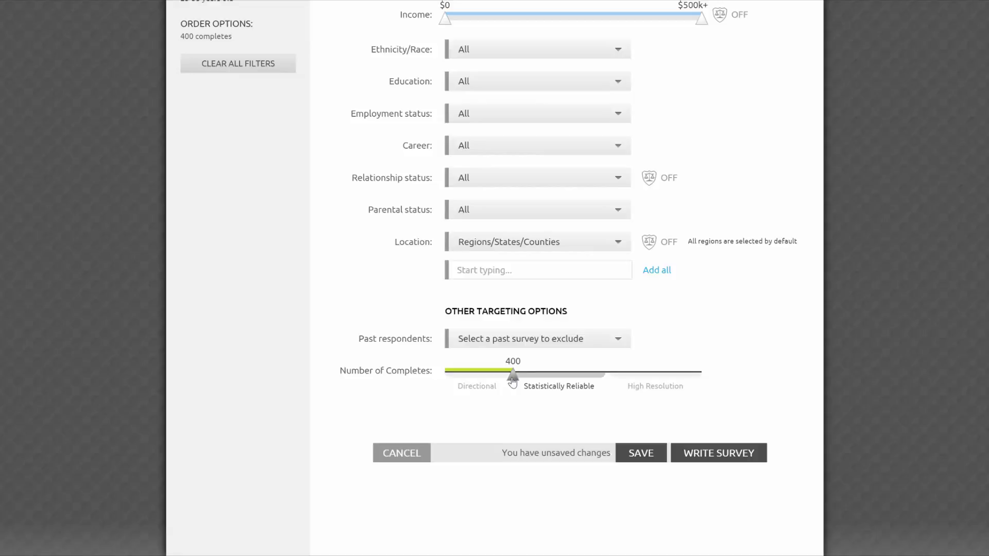
pyautogui.moveTo(513, 380); pyautogui.dragTo(609, 382)
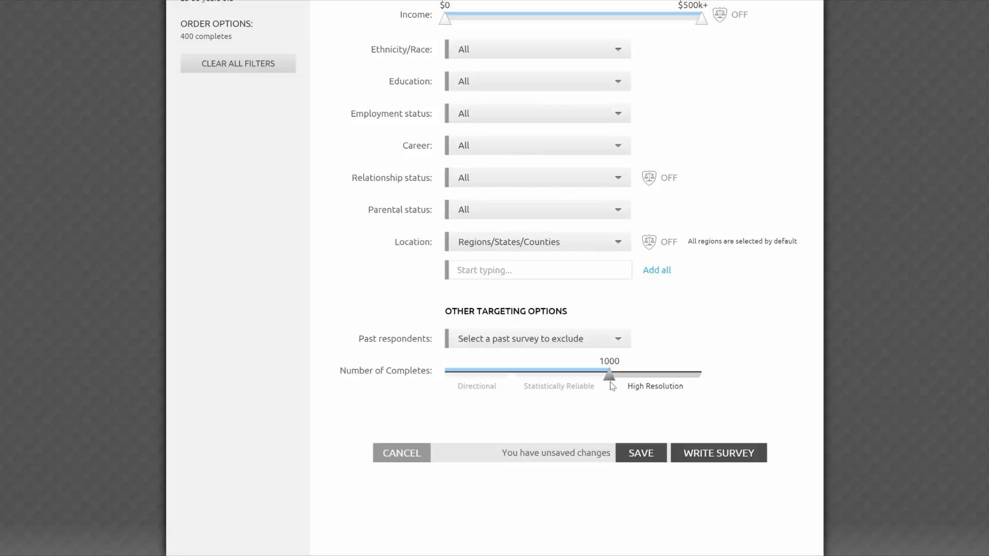
pyautogui.moveTo(639, 382); pyautogui.dragTo(681, 383)
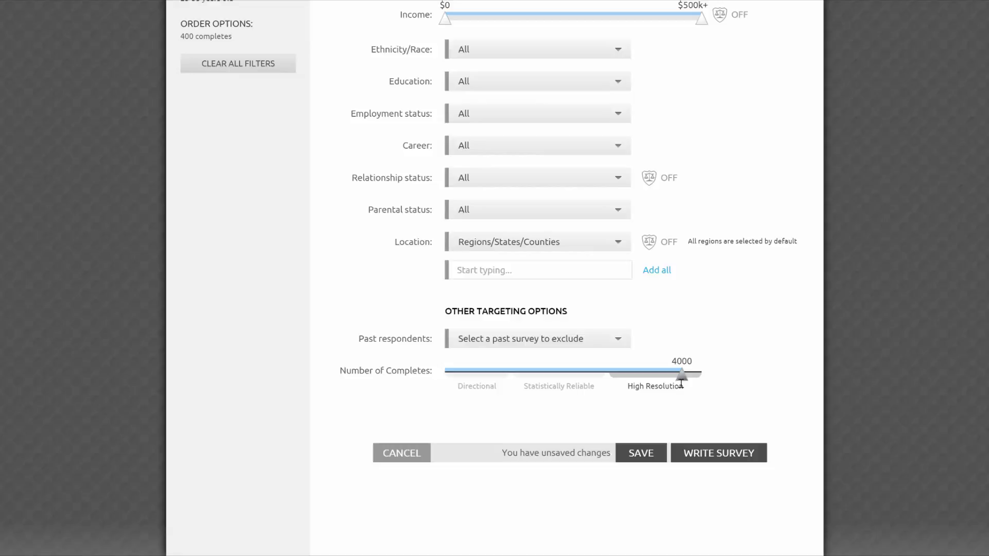
pyautogui.moveTo(681, 383); pyautogui.dragTo(513, 382)
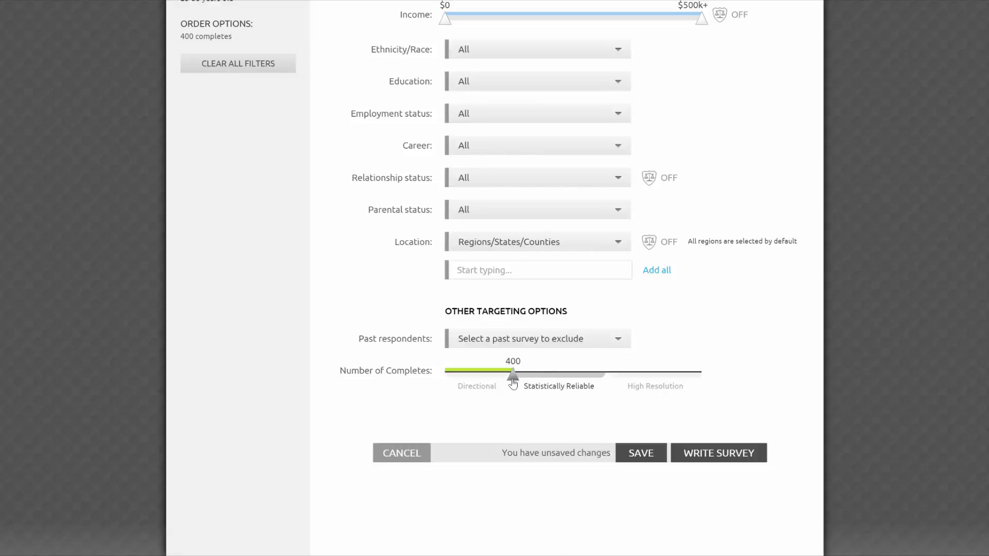
pyautogui.scroll(7, 513, 384)
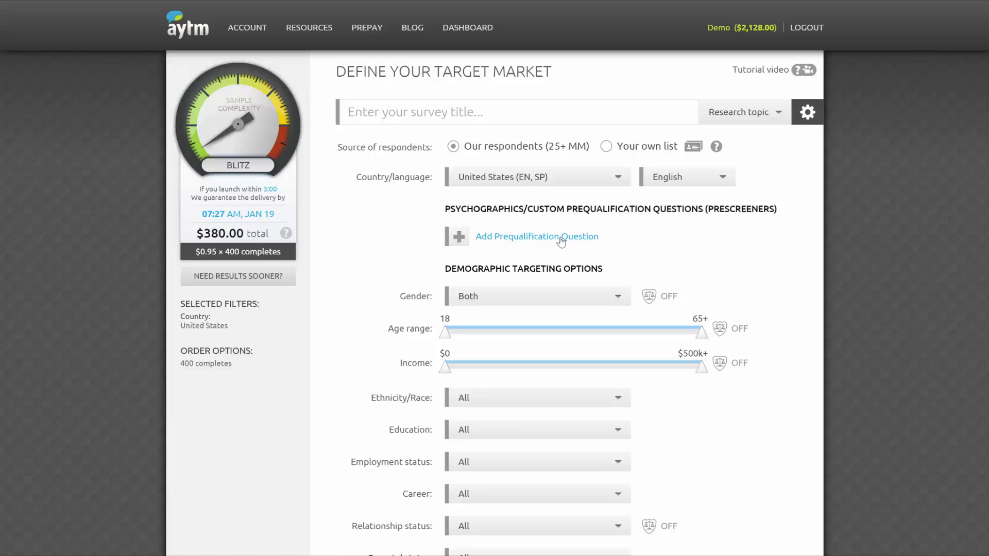
# Add Prescreener 1, browse House Tags by Home and Family, then choose a custom prequalification question
pyautogui.click(459, 241)
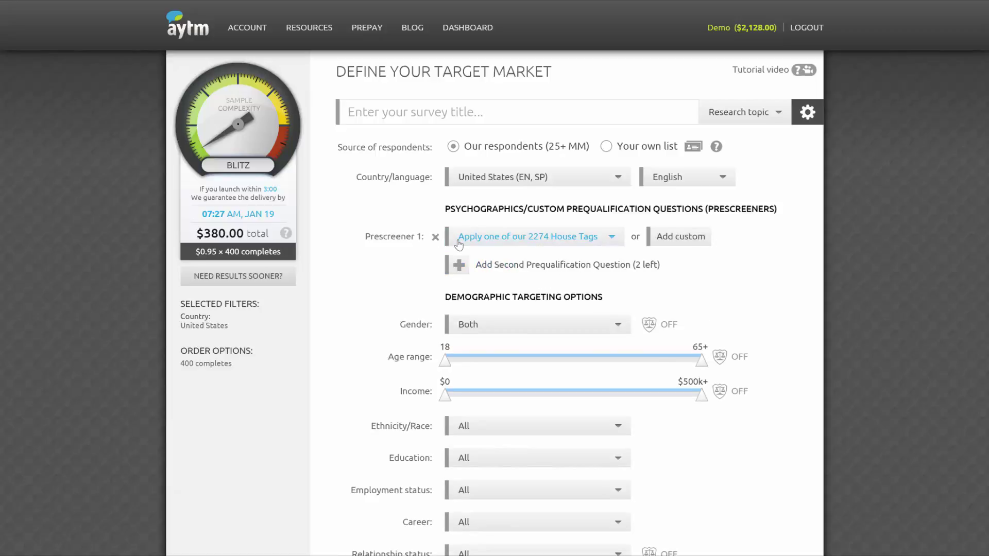
pyautogui.click(610, 238)
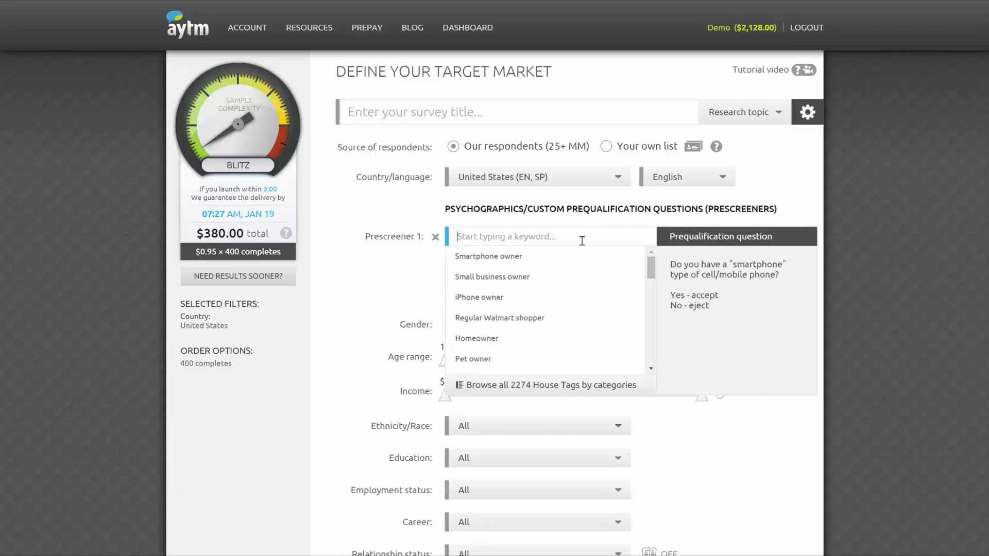
pyautogui.write('iph')
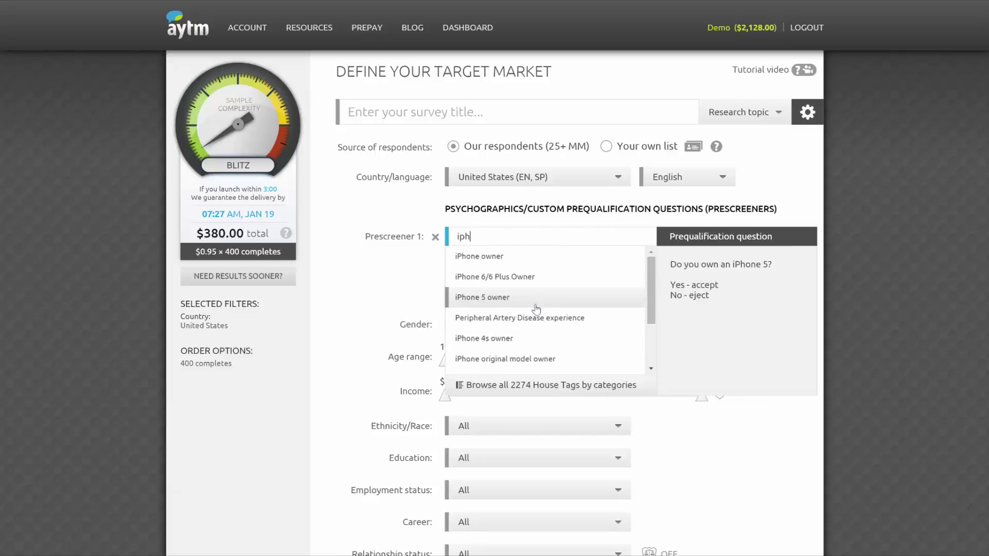
pyautogui.click(532, 390)
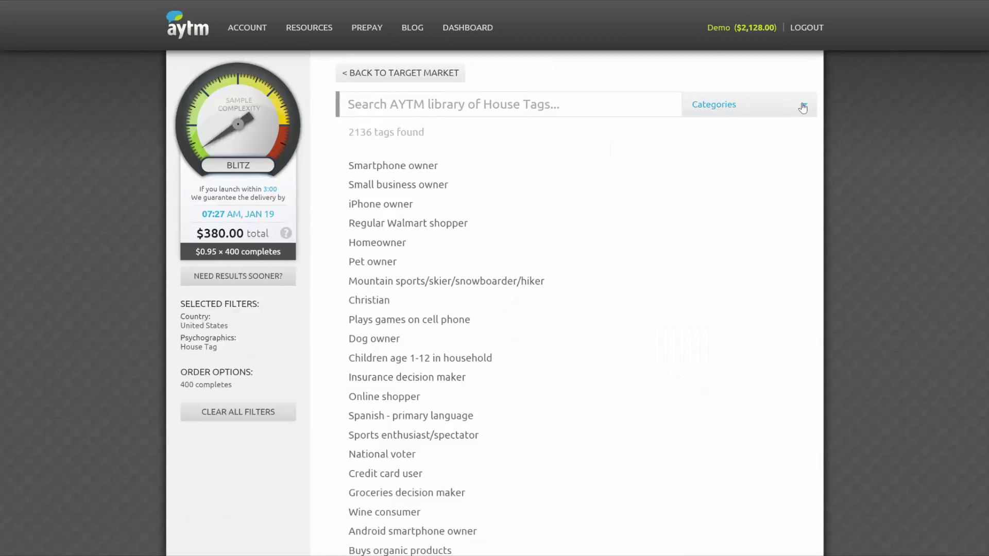
pyautogui.click(799, 109)
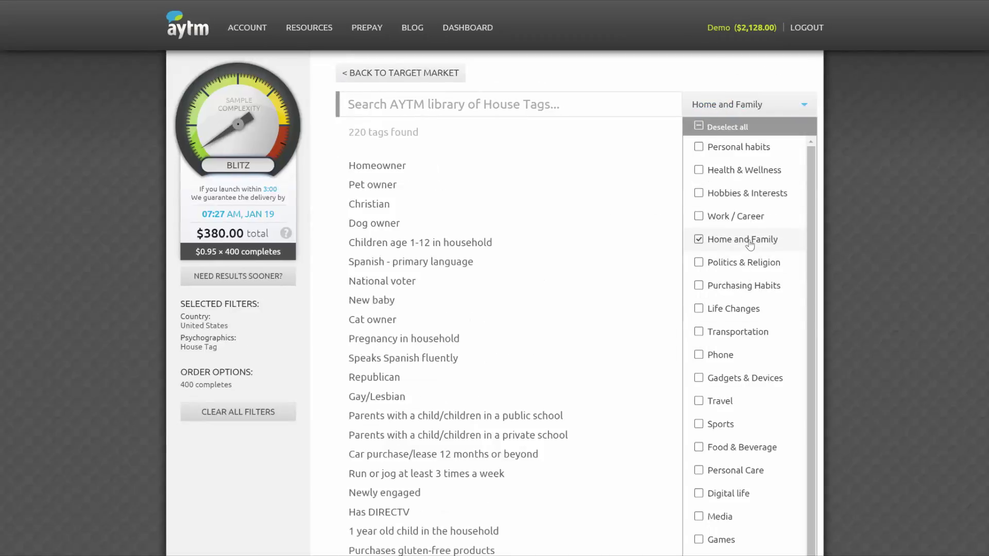
pyautogui.click(400, 72)
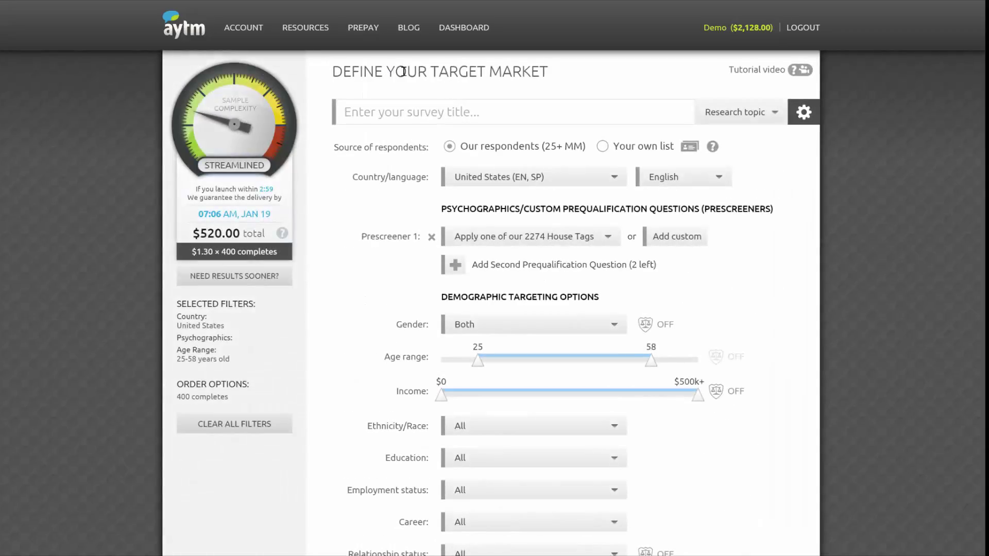
pyautogui.click(687, 242)
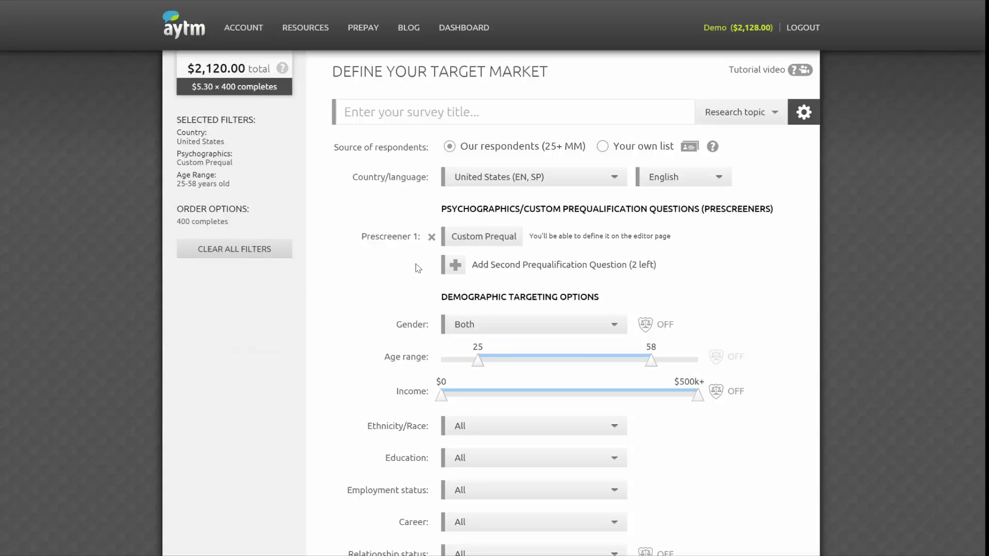
# Remove the custom prescreener and balance the sample by gender
pyautogui.click(433, 236)
pyautogui.moveTo(649, 302)
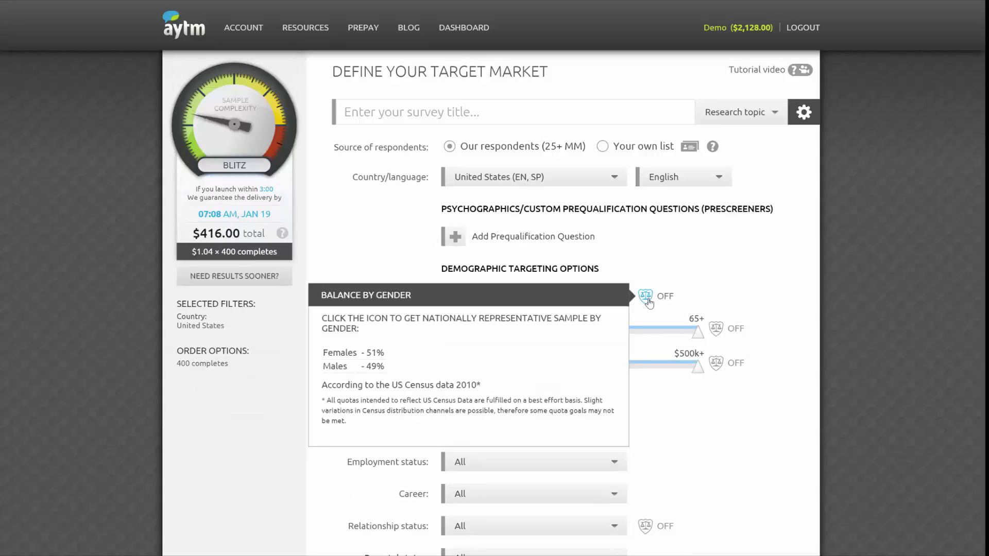
pyautogui.click(648, 300)
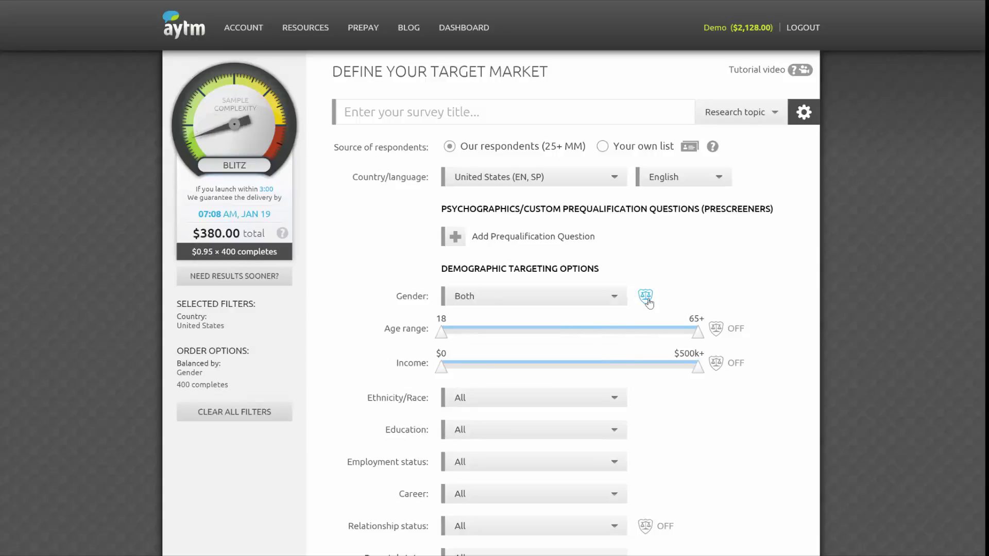
# Keep Regions/States/Counties location targeting and show the list of regions and states
pyautogui.moveTo(718, 367)
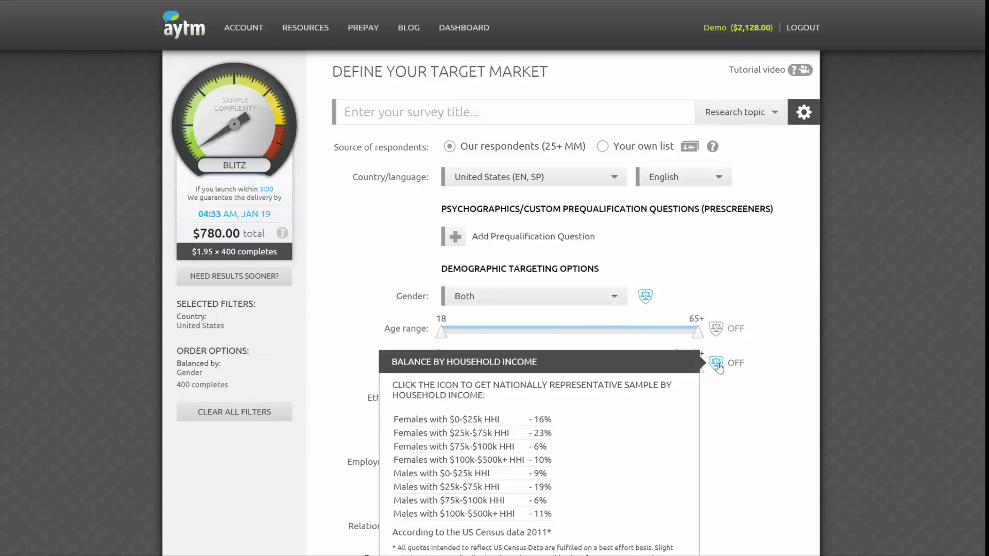
pyautogui.moveTo(720, 338)
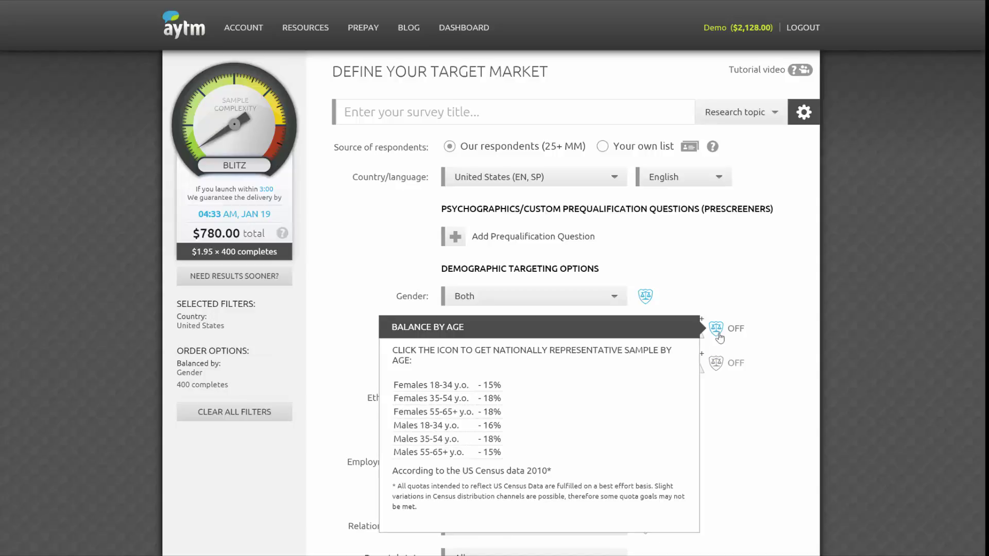
pyautogui.scroll(-7, 719, 338)
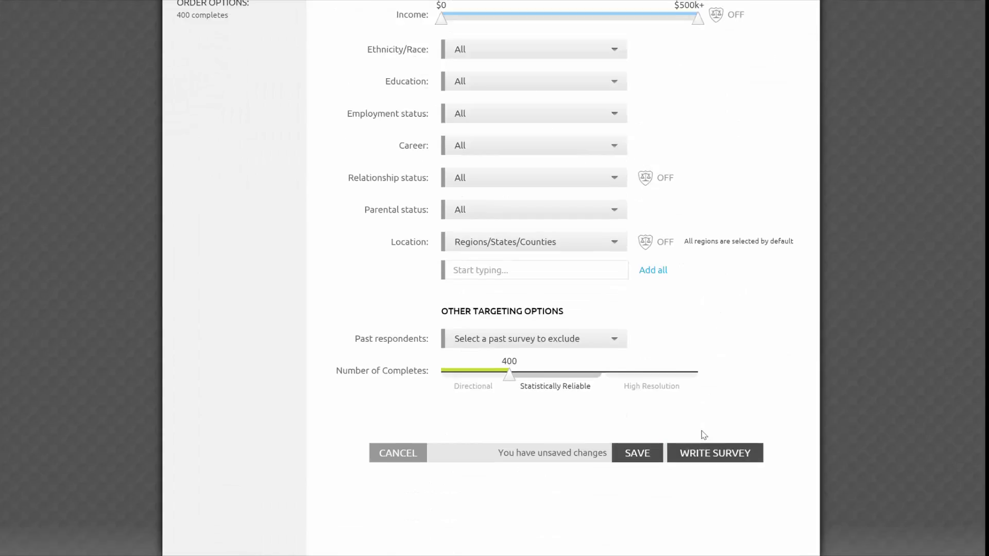
pyautogui.click(575, 243)
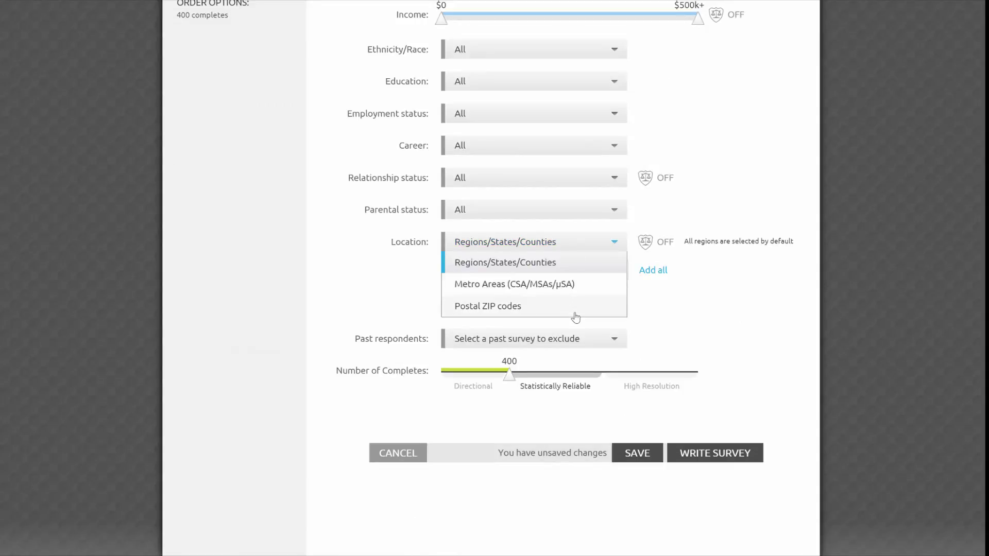
pyautogui.click(573, 265)
pyautogui.click(548, 272)
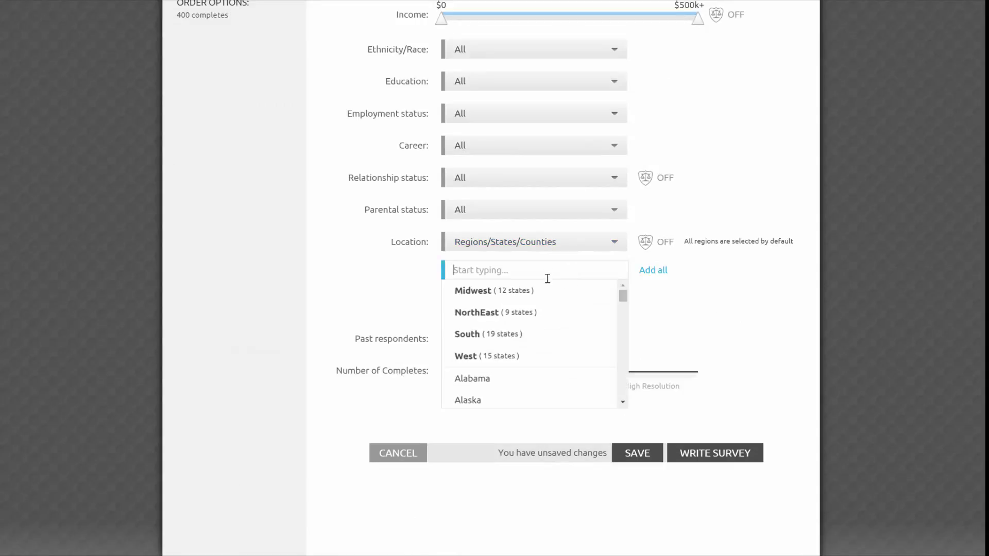
# Add the West region's 15 states, make question 3 a Checkboxes question, and move it to second
pyautogui.click(527, 356)
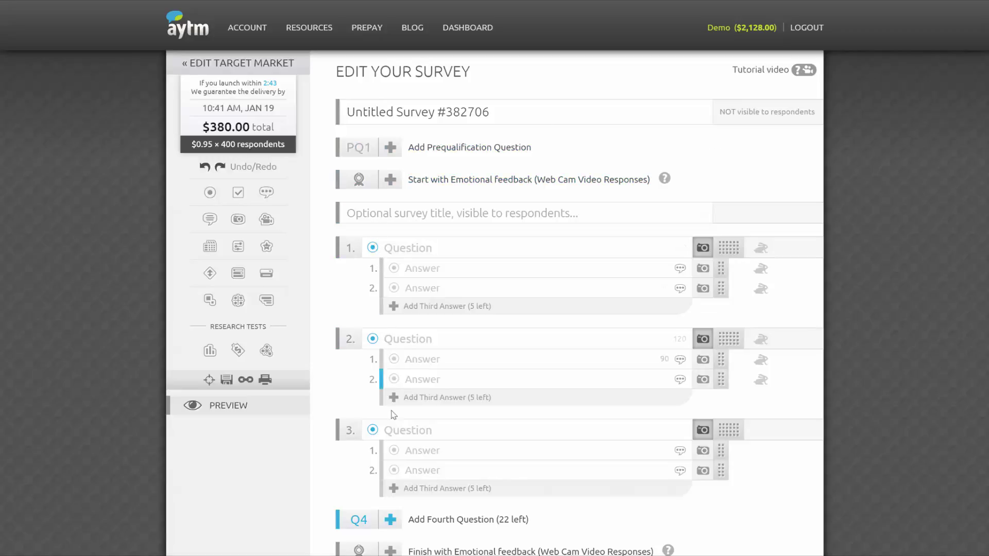
pyautogui.click(393, 437)
pyautogui.click(374, 248)
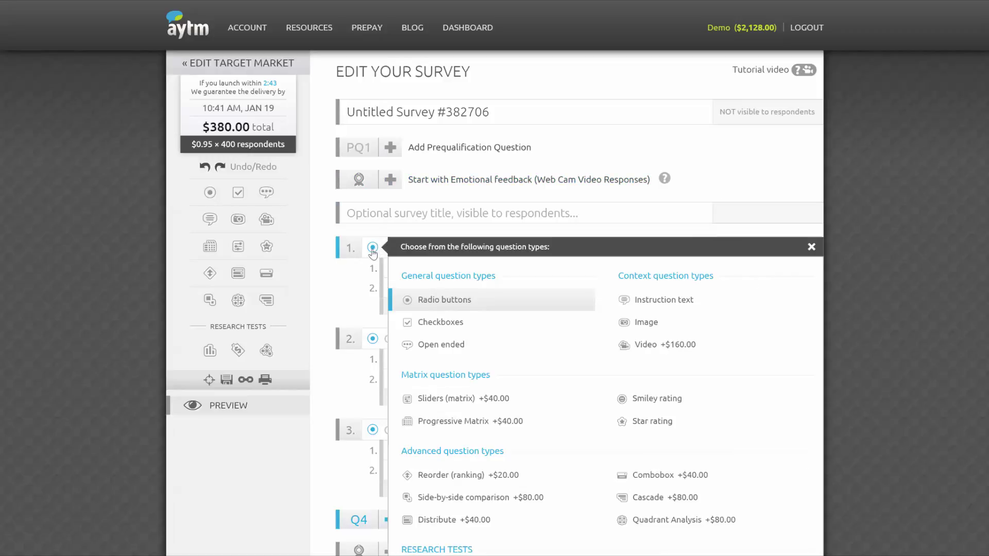
pyautogui.scroll(-3, 379, 252)
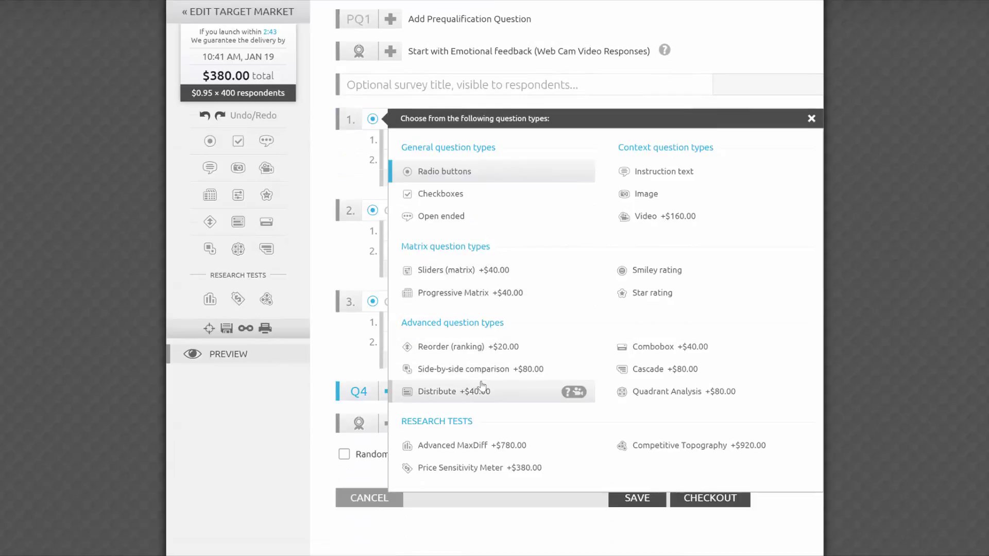
pyautogui.click(479, 200)
pyautogui.moveTo(732, 126); pyautogui.dragTo(729, 406)
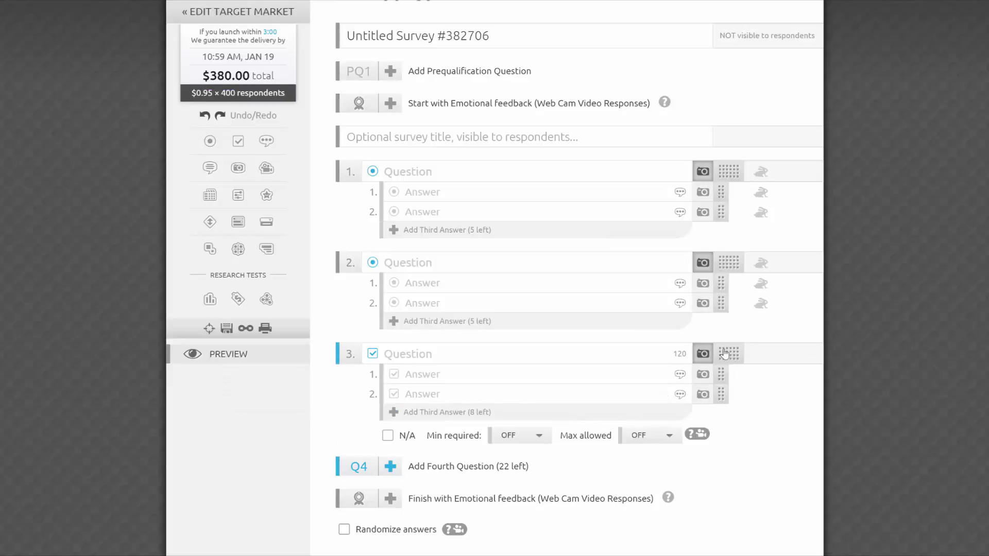
pyautogui.moveTo(727, 354); pyautogui.dragTo(731, 281)
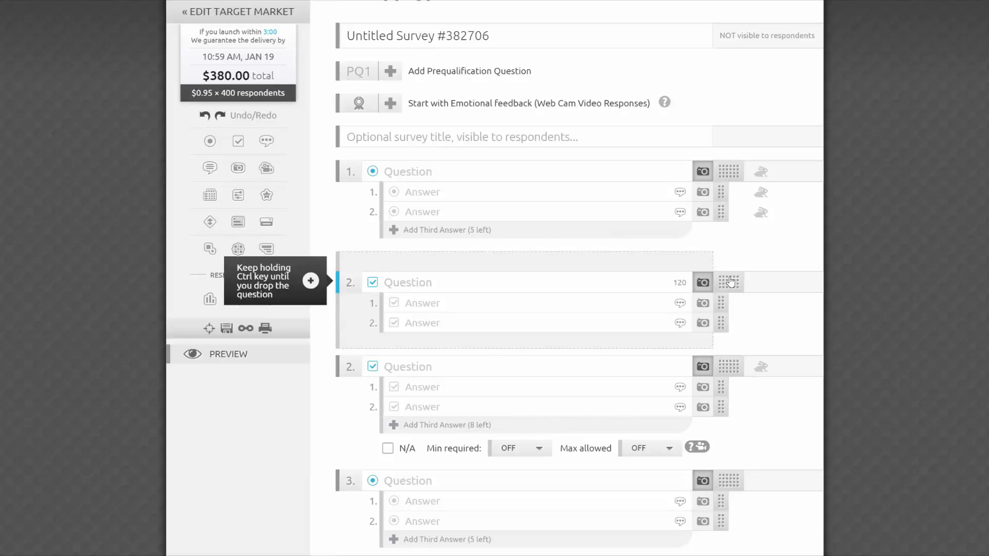
# Drop a copy of the checkbox question, then clone the food-delivery apps question as question 9
pyautogui.moveTo(730, 281); pyautogui.dragTo(730, 281)
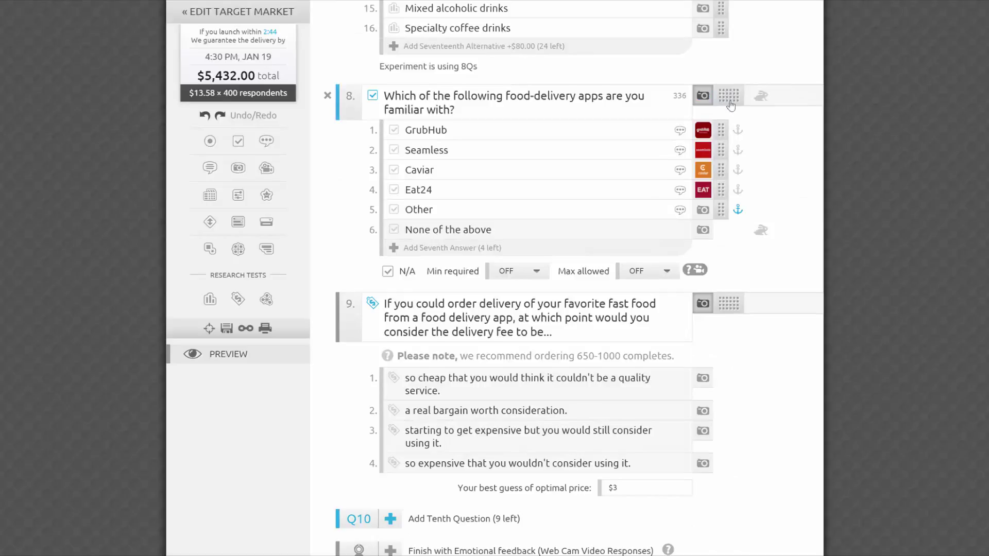
pyautogui.moveTo(729, 96); pyautogui.dragTo(732, 294)
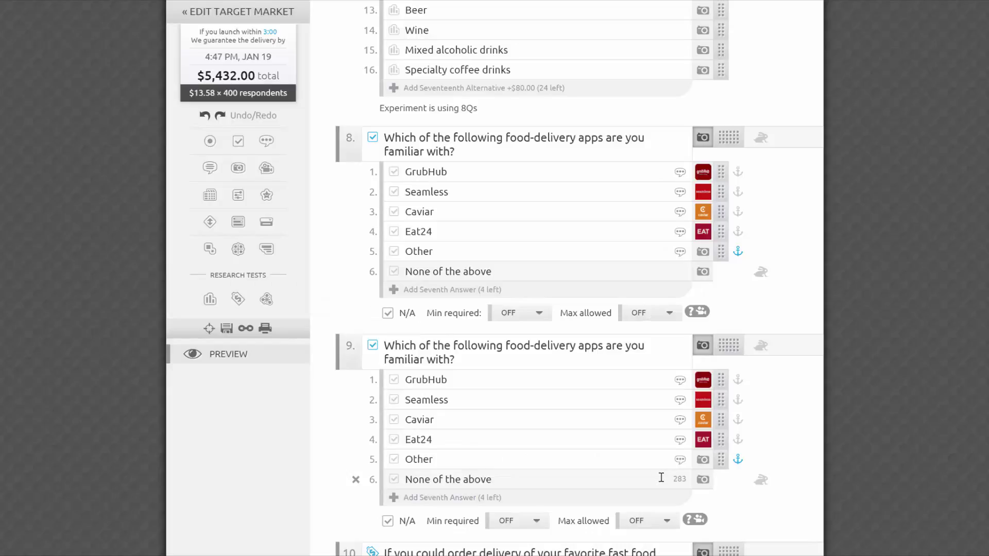
pyautogui.click(460, 291)
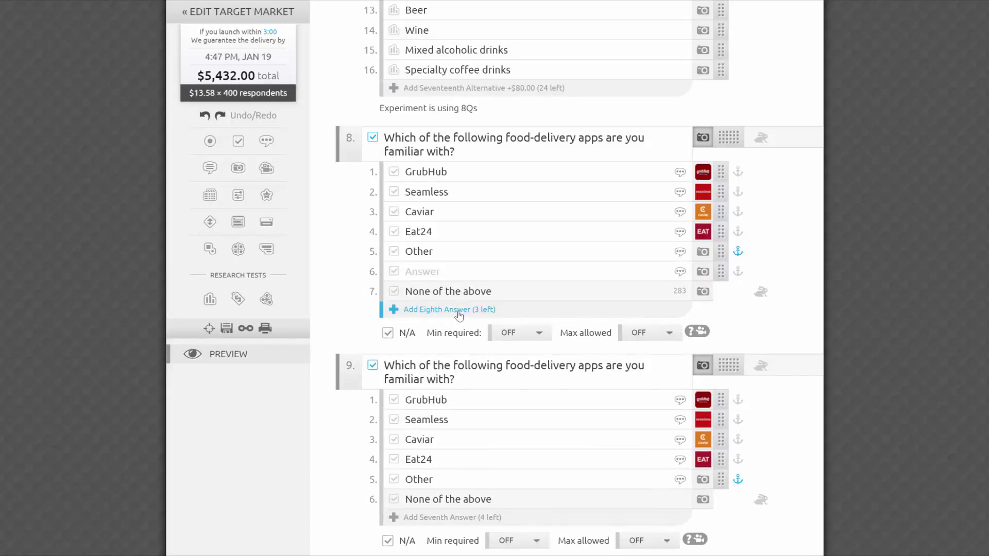
pyautogui.click(459, 311)
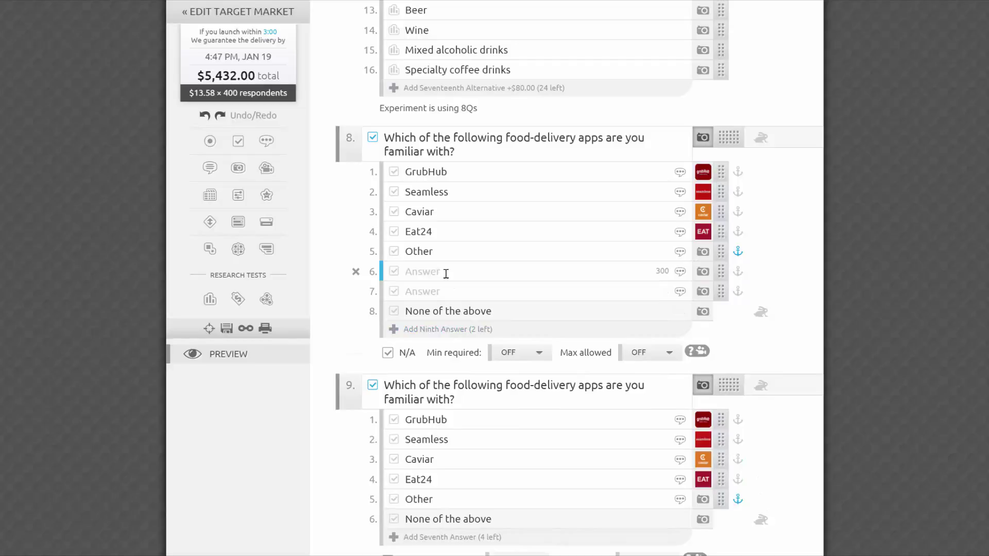
pyautogui.click(492, 332)
pyautogui.click(490, 347)
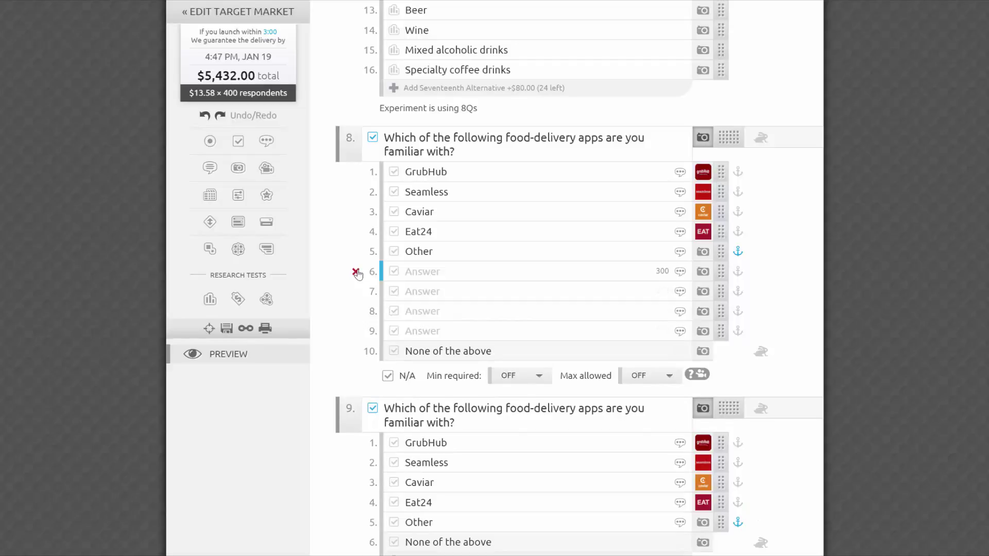
pyautogui.click(355, 273)
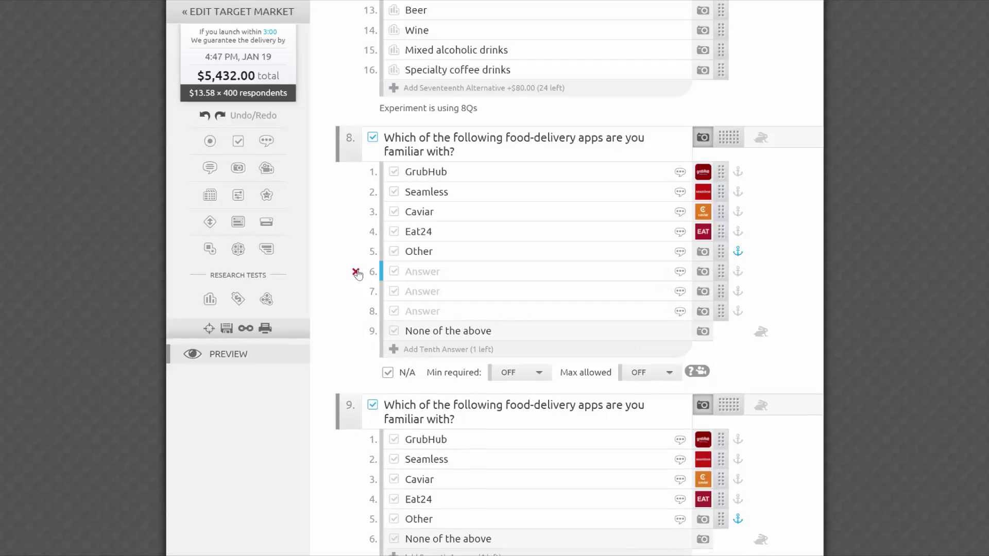
pyautogui.click(356, 273)
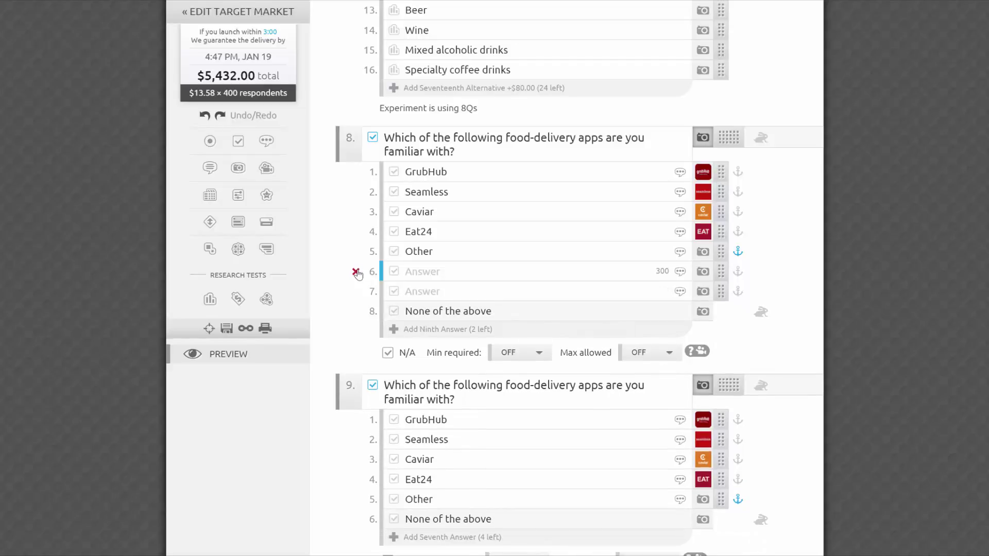
pyautogui.click(355, 272)
pyautogui.click(355, 272)
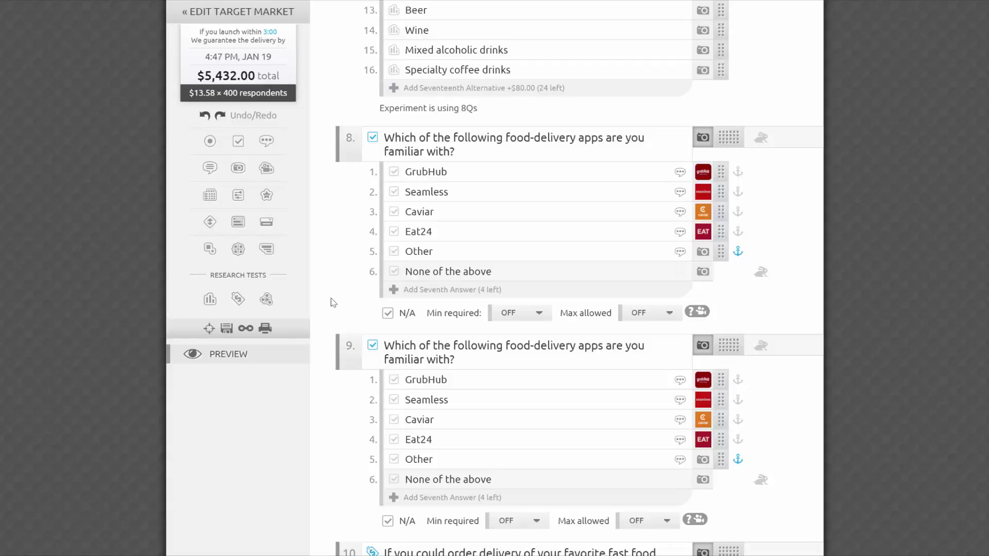
# Replace duplicate Q9 with a radio-button question and paste the eight fast-food chains from Notepad as its answers
pyautogui.click(327, 345)
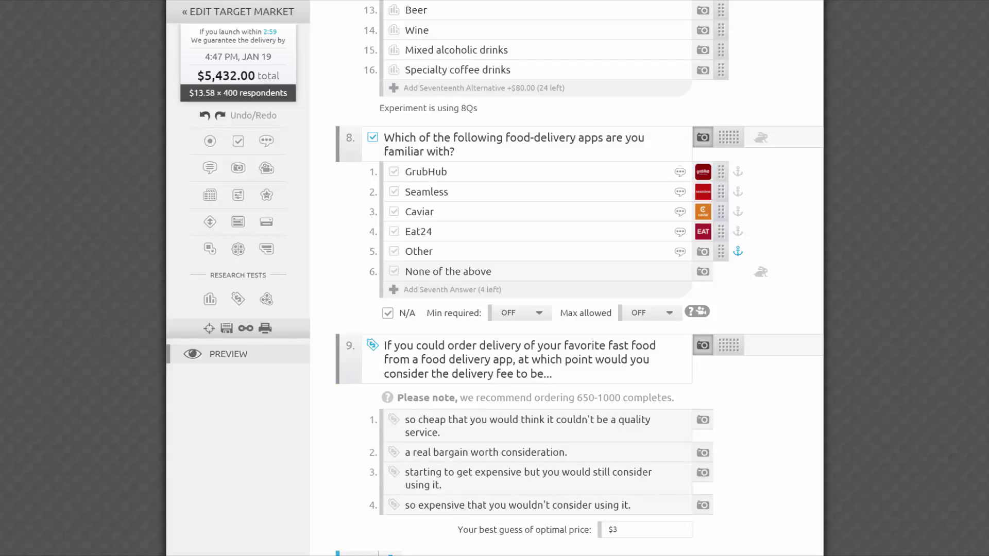
pyautogui.moveTo(209, 141); pyautogui.dragTo(400, 340)
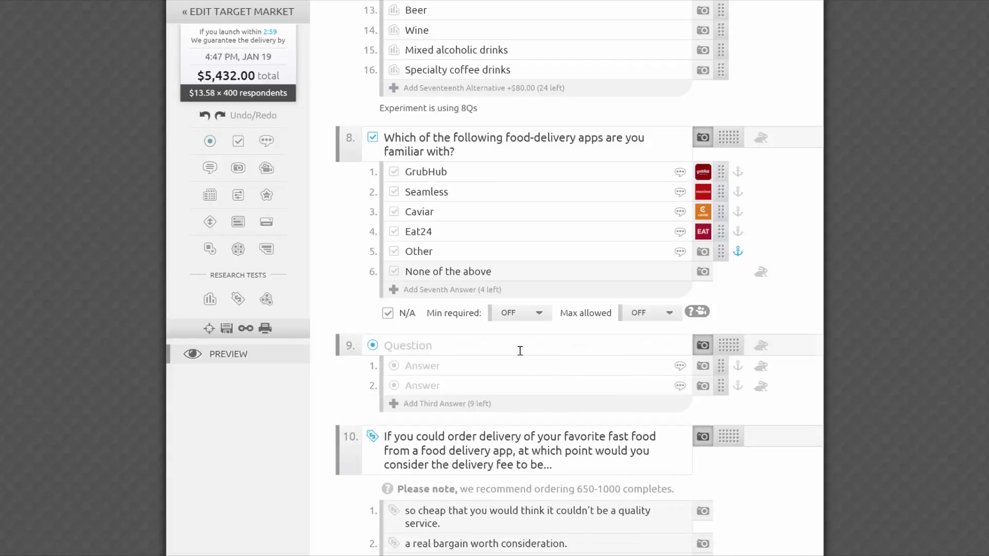
pyautogui.hotkey('alt', 'Tab')
pyautogui.moveTo(739, 277); pyautogui.dragTo(630, 178)
pyautogui.hotkey('ctrl', 'c')
pyautogui.click(466, 280)
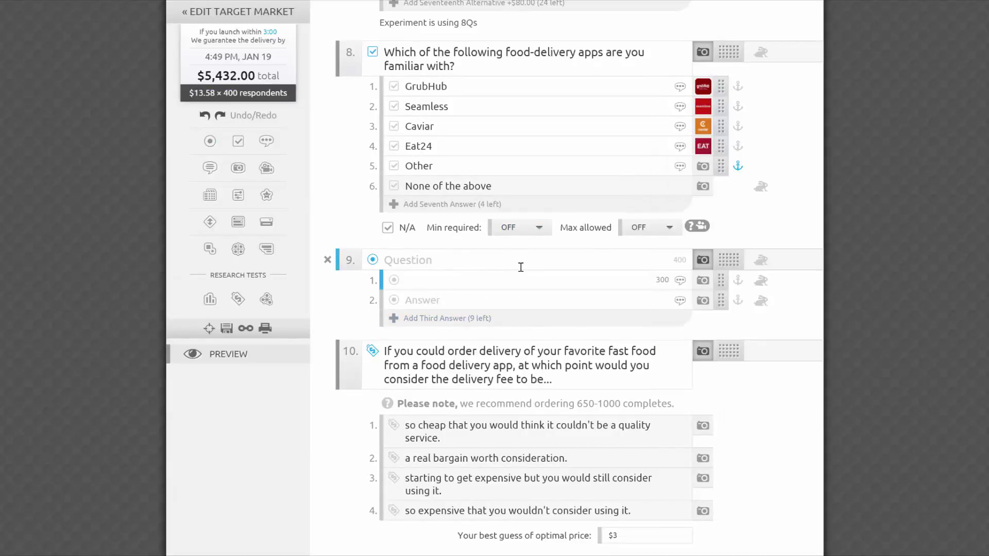
pyautogui.hotkey('ctrl', 'v')
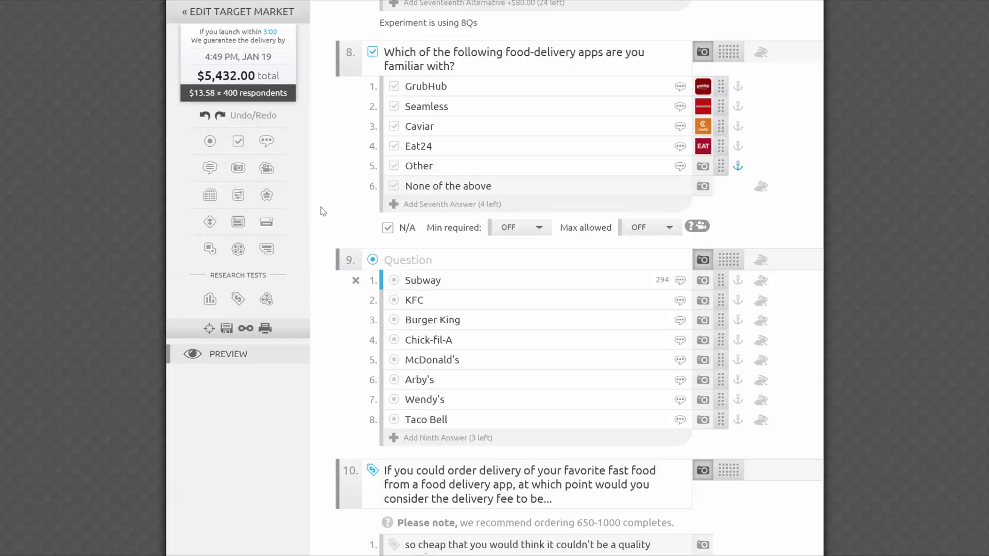
pyautogui.scroll(3, 323, 212)
pyautogui.scroll(-3, 323, 211)
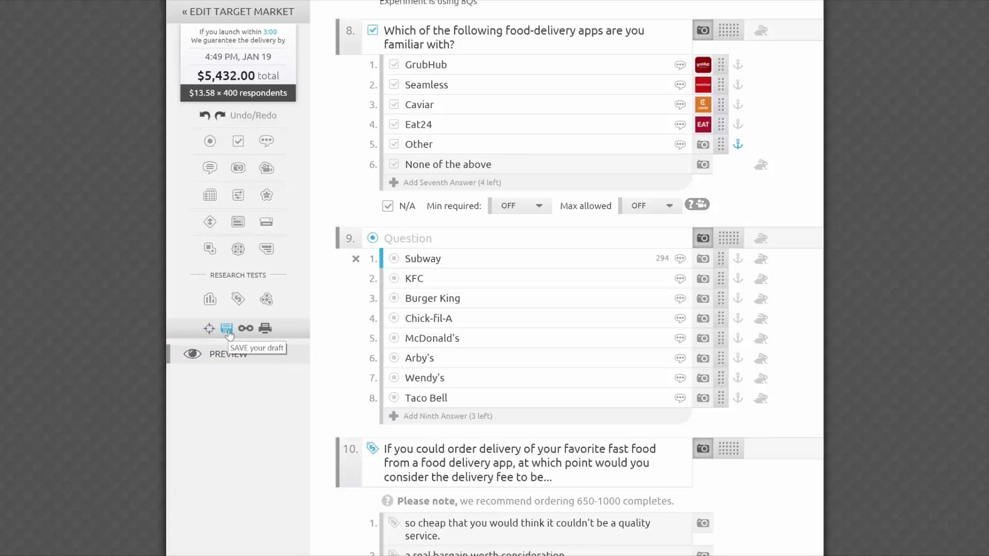
# Save the survey and place a blank radio-button question below the restaurant-frequency matrix
pyautogui.click(228, 330)
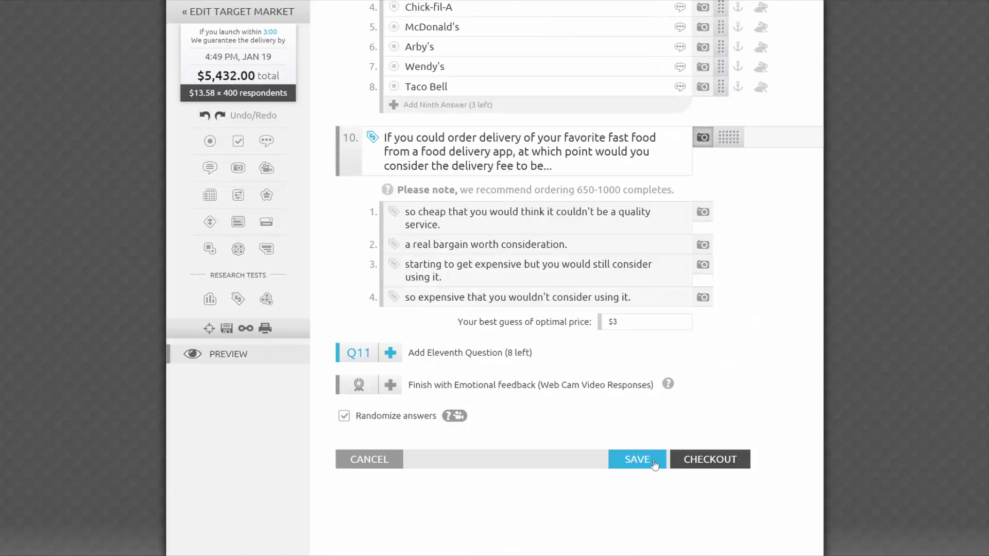
pyautogui.click(653, 461)
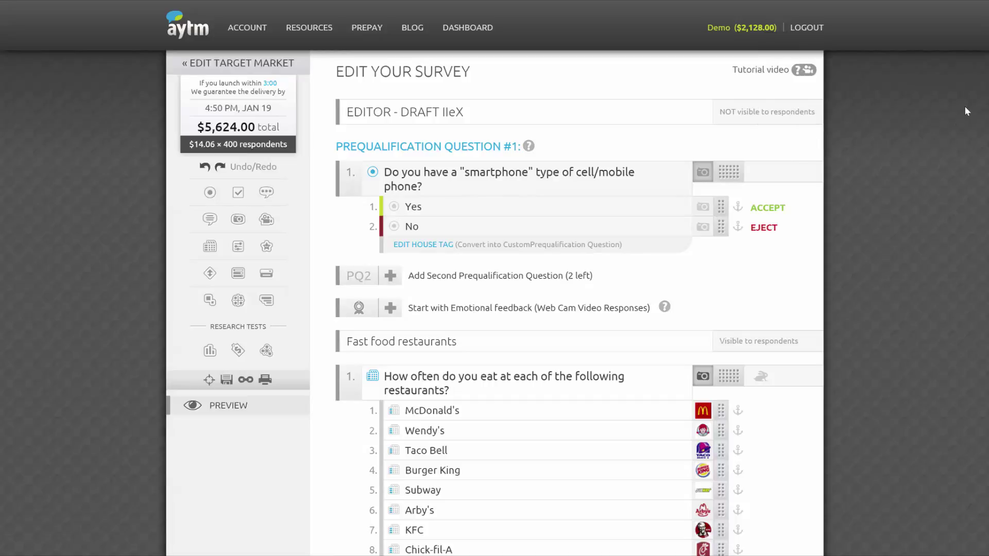
pyautogui.click(218, 198)
pyautogui.scroll(-3, 486, 347)
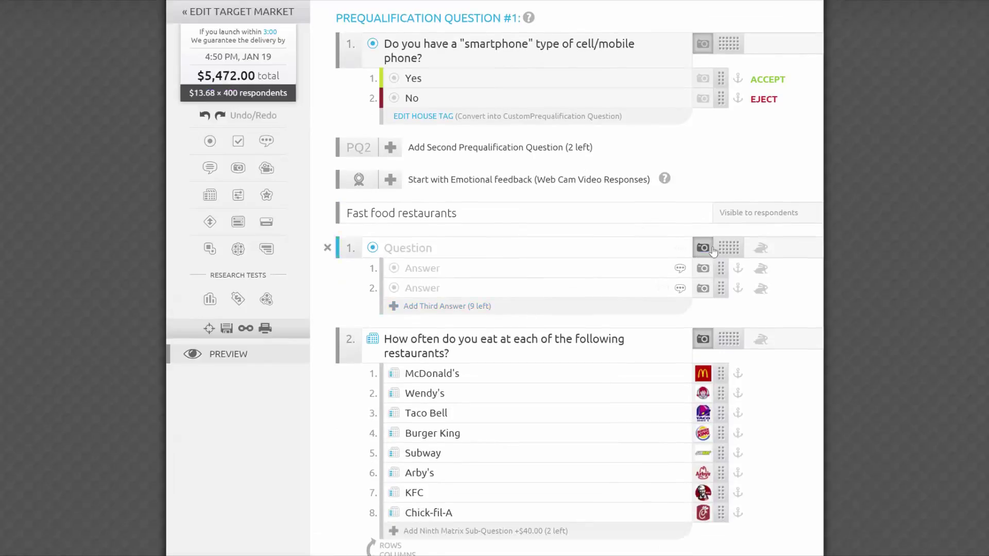
pyautogui.moveTo(730, 282); pyautogui.dragTo(707, 380)
# Insert a blank checkbox question after the matrix
pyautogui.scroll(-3, 706, 380)
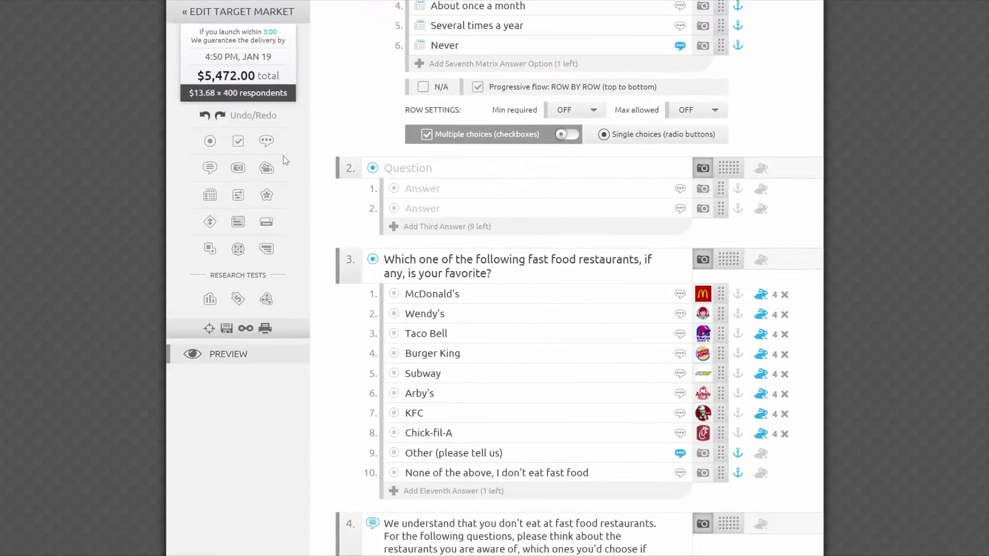
pyautogui.moveTo(238, 141); pyautogui.dragTo(435, 190)
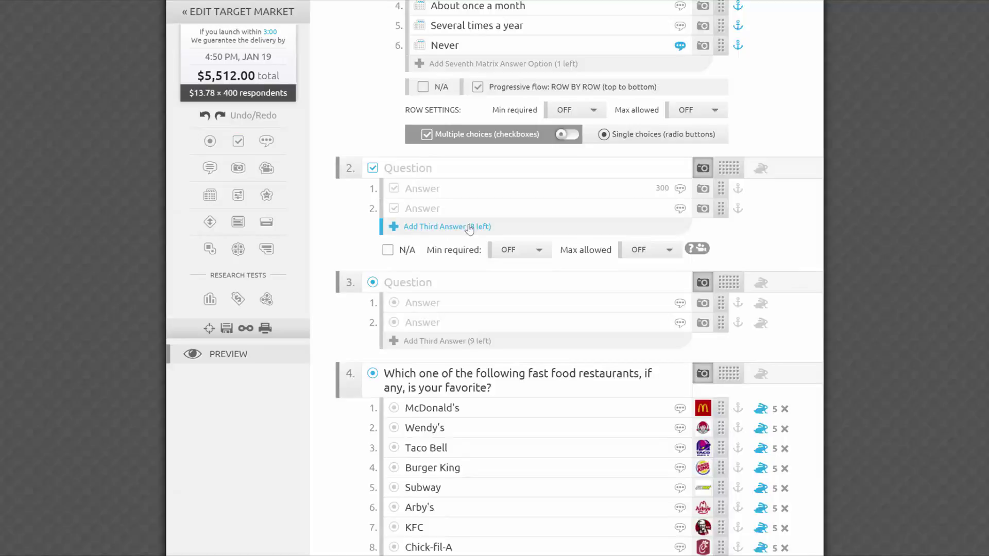
pyautogui.scroll(-20, 470, 230)
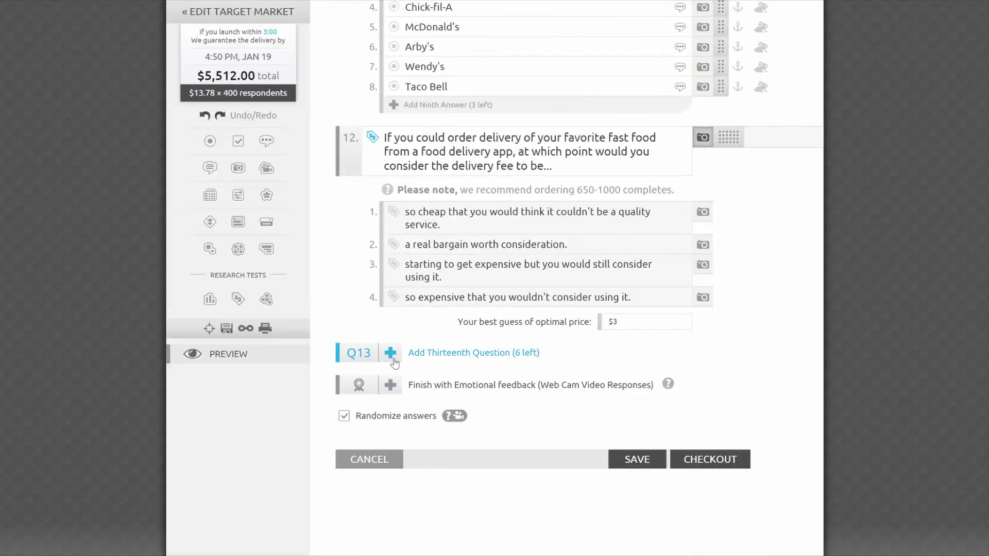
# Open the question-type choices for Q13 and preview the Side-by-side comparison and Smiley rating tutorials
pyautogui.click(391, 353)
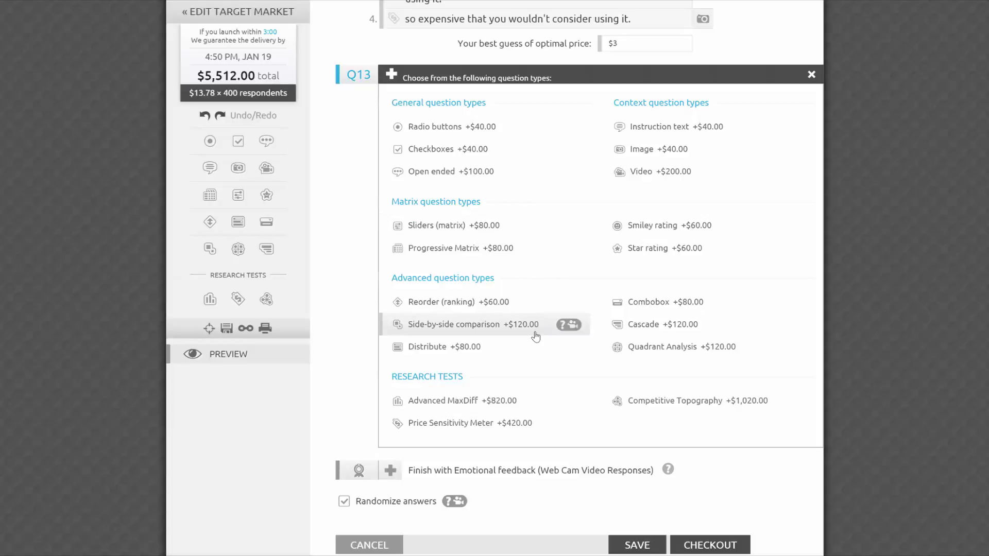
pyautogui.click(575, 329)
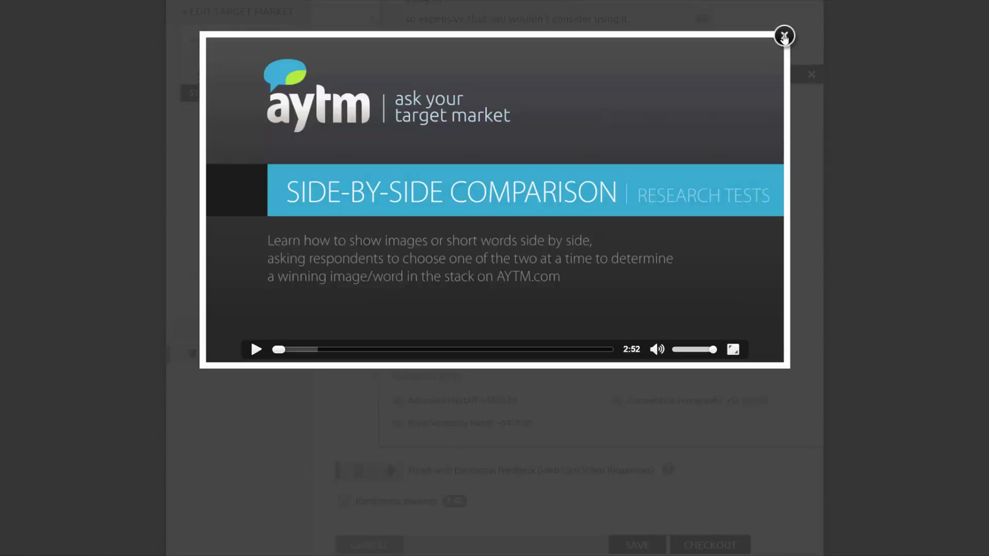
pyautogui.click(784, 36)
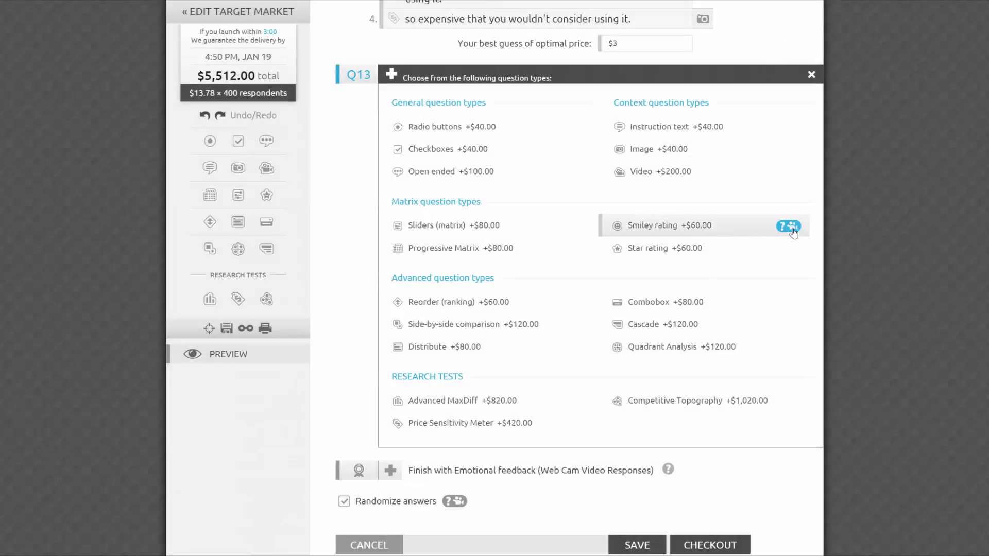
pyautogui.click(793, 230)
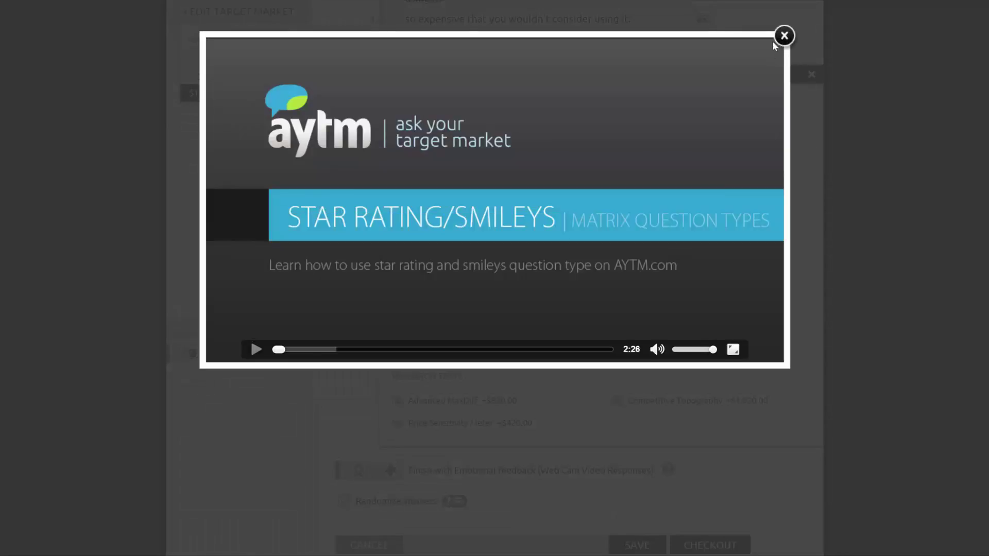
pyautogui.click(782, 36)
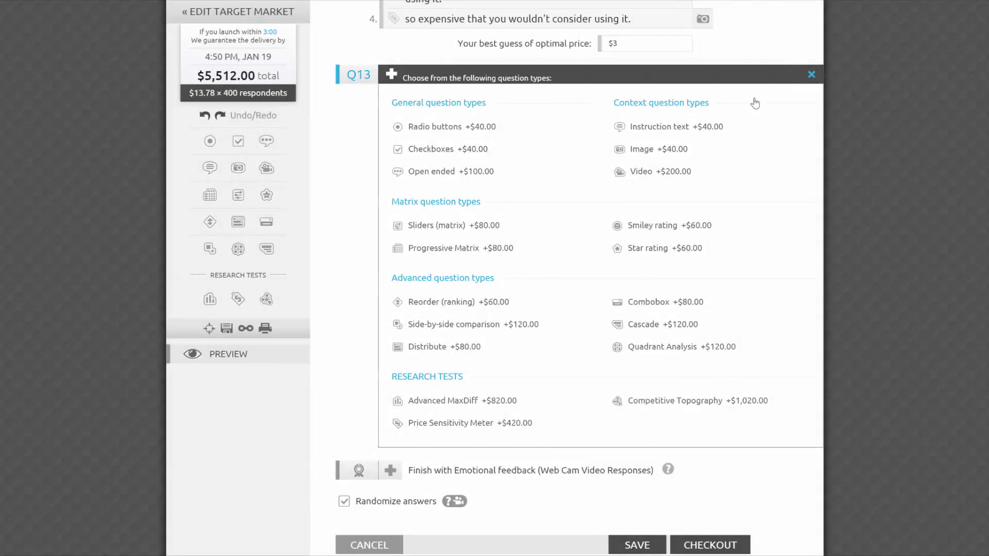
pyautogui.scroll(15, 601, 274)
# Go to Resources > Question Types and scroll to the example question's editor, widget and stats views
pyautogui.scroll(10, 604, 277)
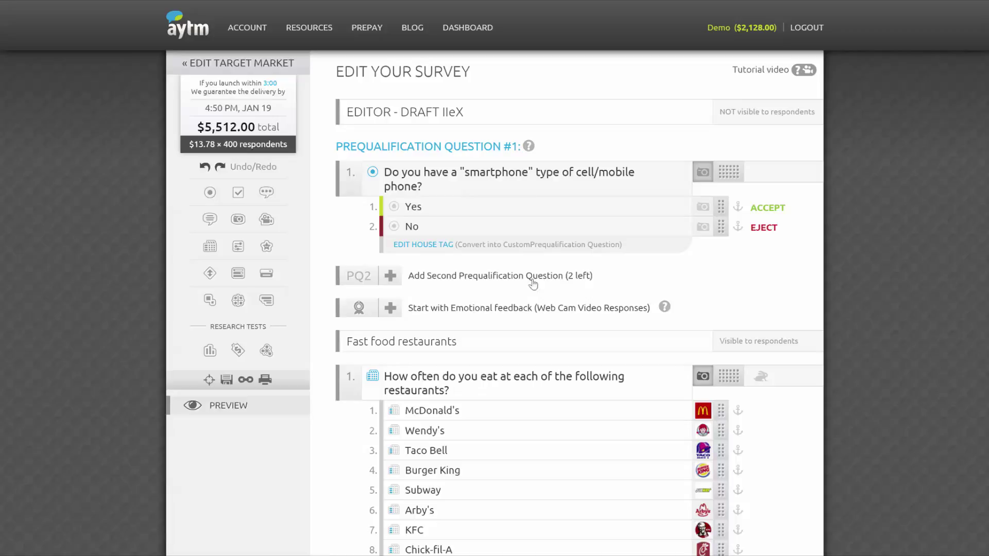
pyautogui.moveTo(309, 29)
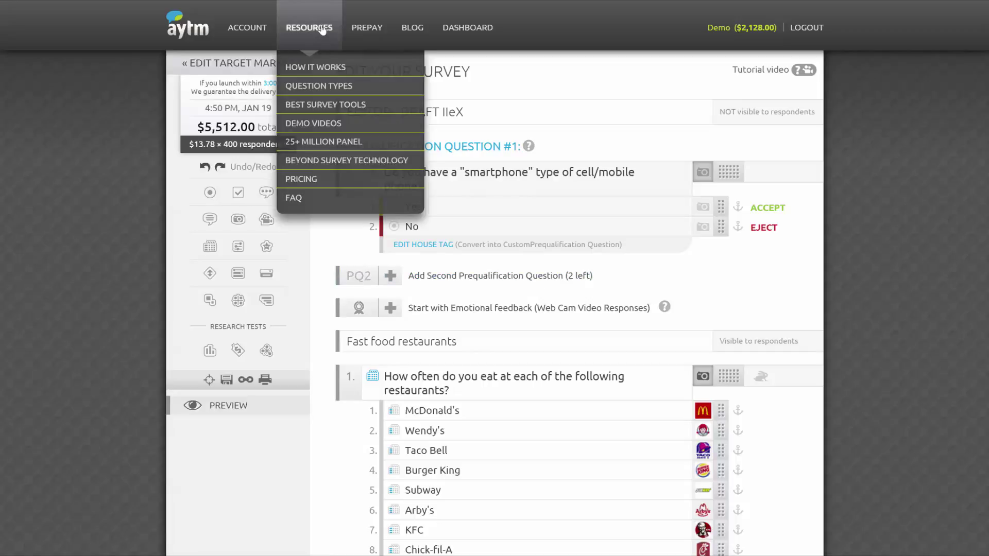
pyautogui.click(321, 88)
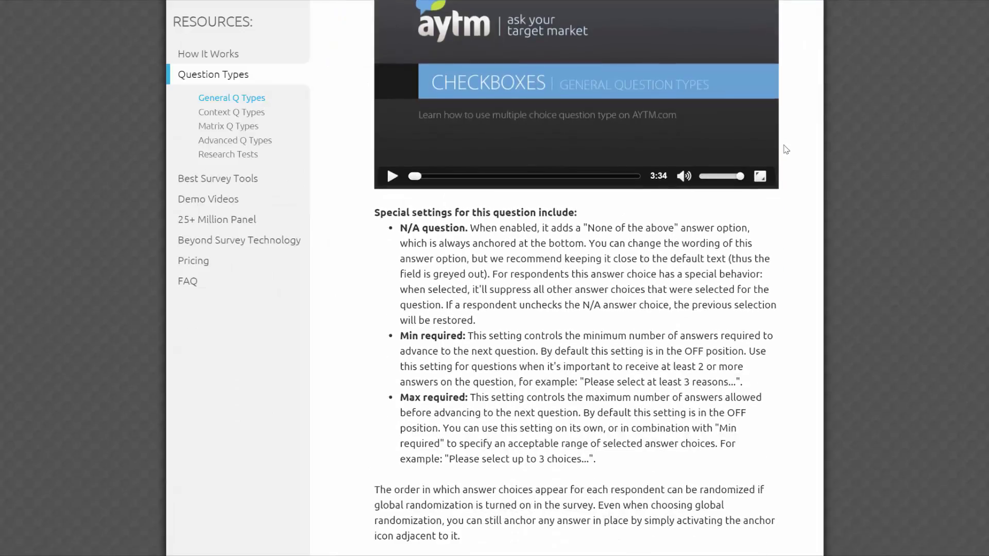
pyautogui.scroll(-10, 785, 149)
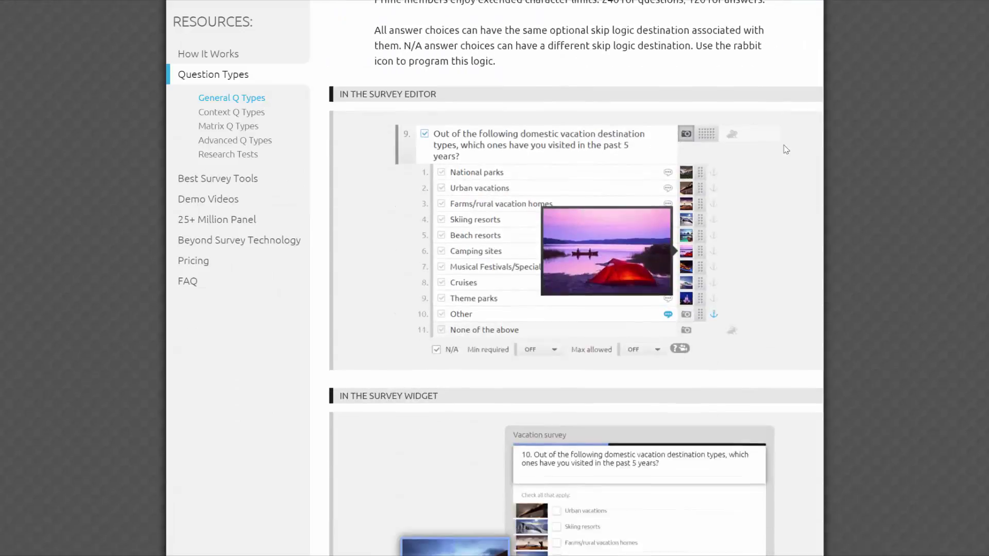
pyautogui.scroll(-5, 786, 150)
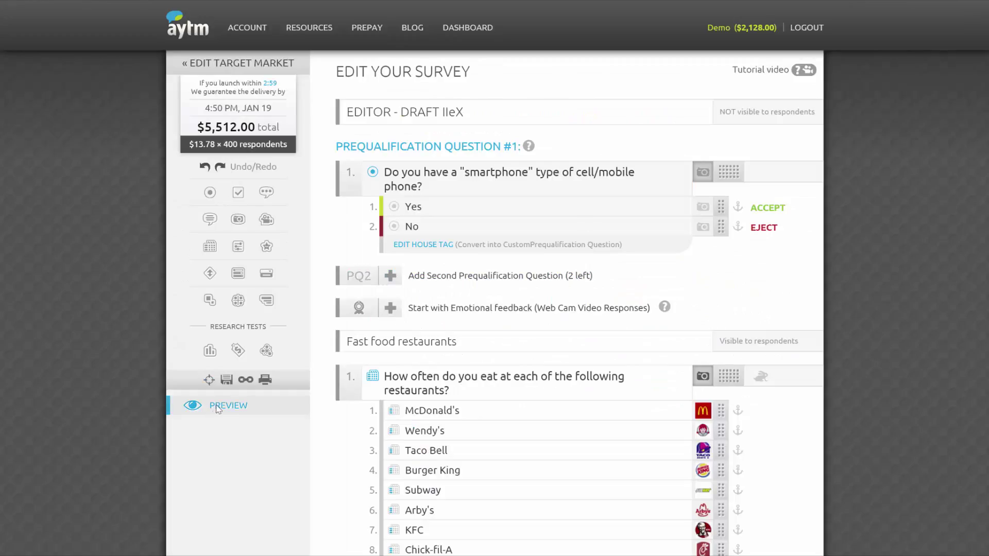
pyautogui.click(216, 405)
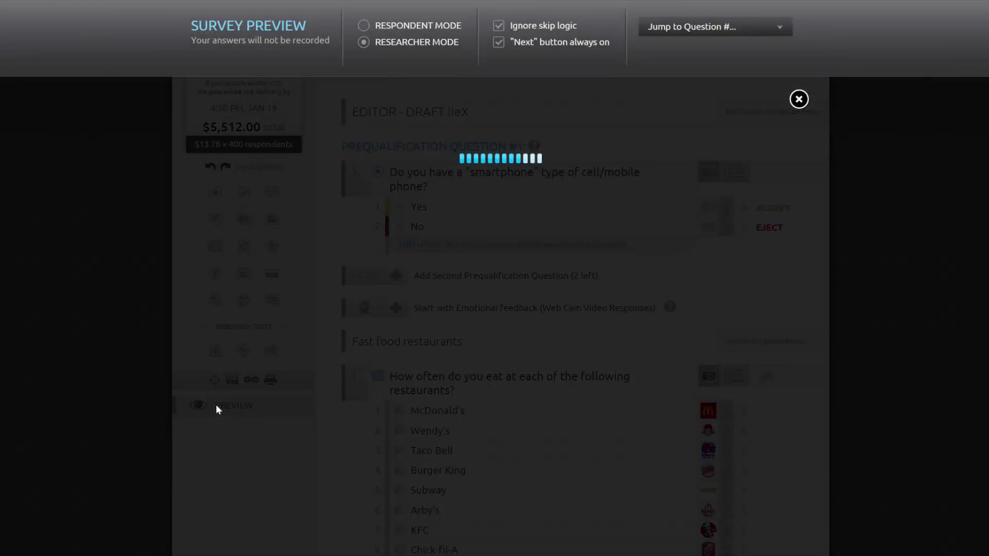
pyautogui.click(404, 48)
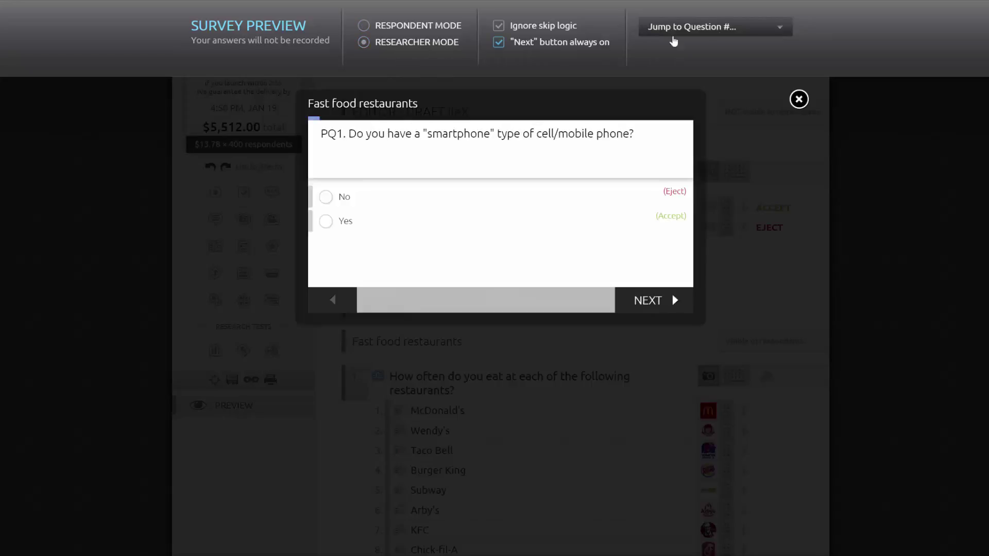
pyautogui.click(730, 28)
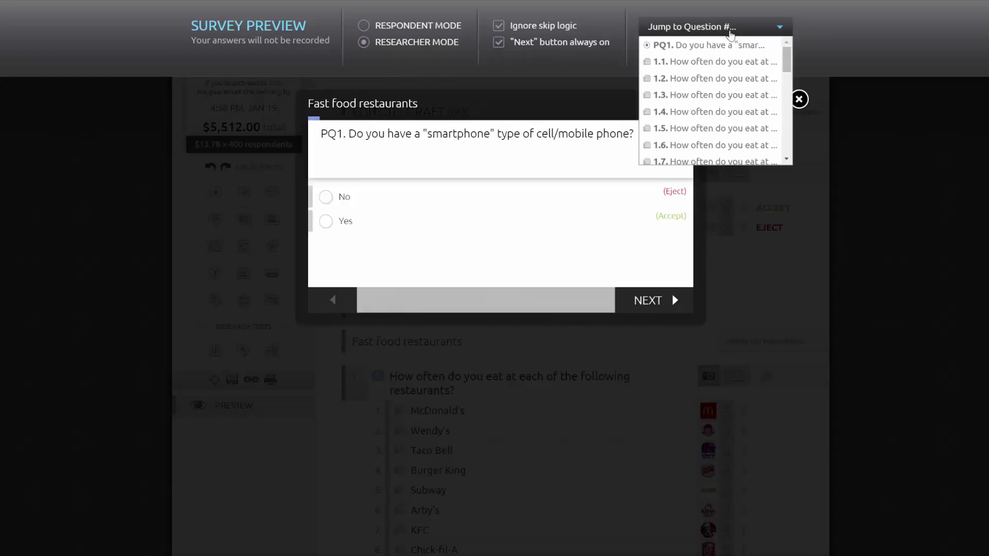
pyautogui.click(705, 77)
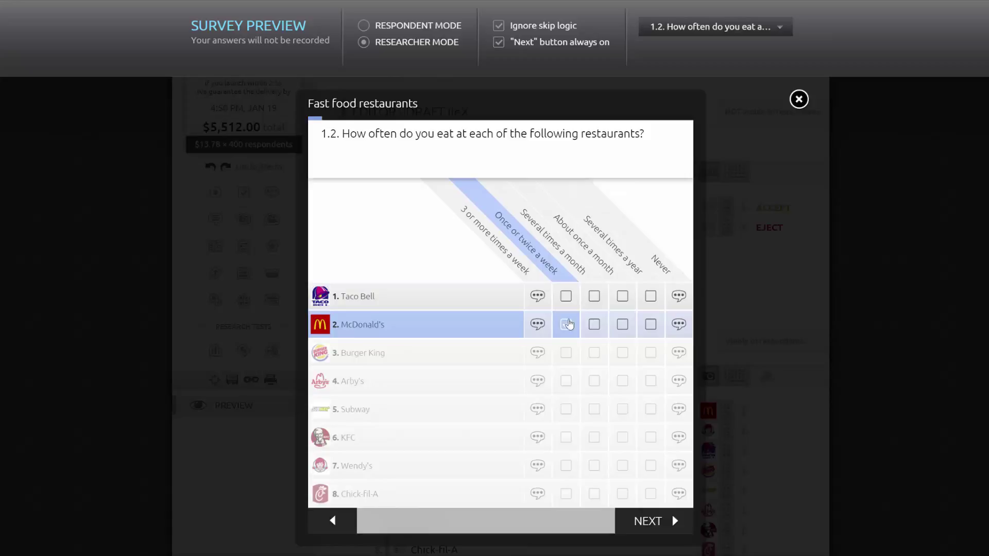
pyautogui.click(566, 324)
pyautogui.click(594, 325)
pyautogui.click(595, 355)
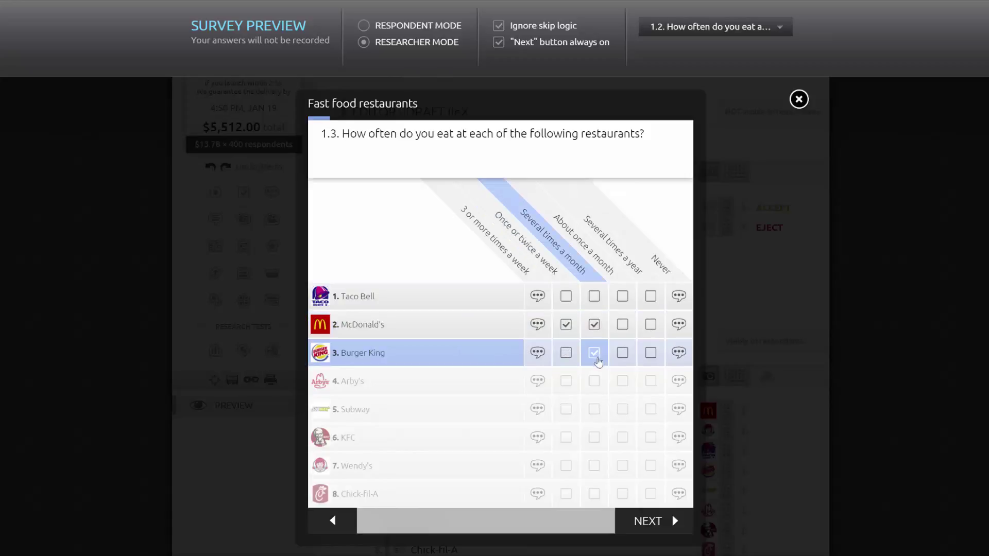
pyautogui.click(799, 100)
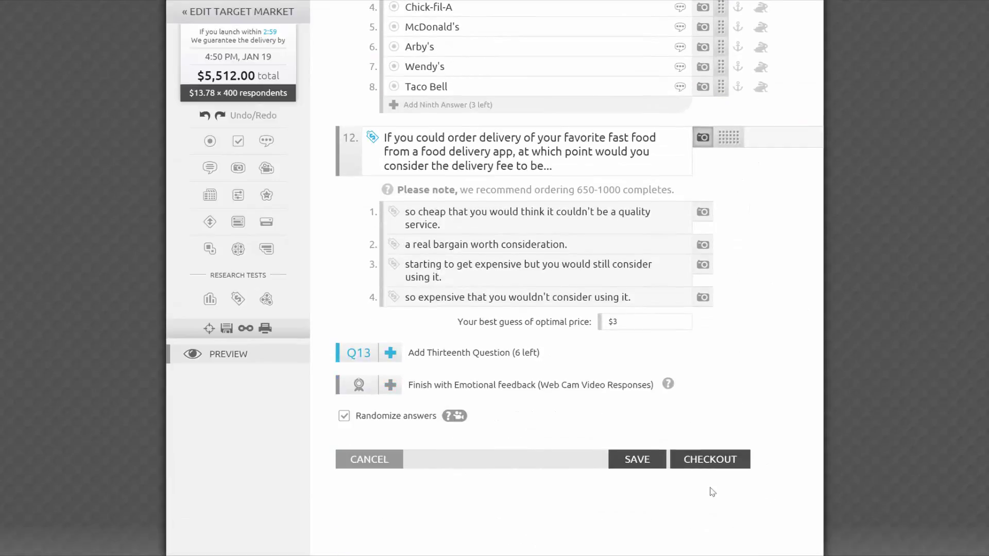
# Add a ninth answer 'Other' with a write-in box to question 11, keeping randomization on
pyautogui.click(346, 417)
pyautogui.click(345, 417)
pyautogui.scroll(4, 853, 337)
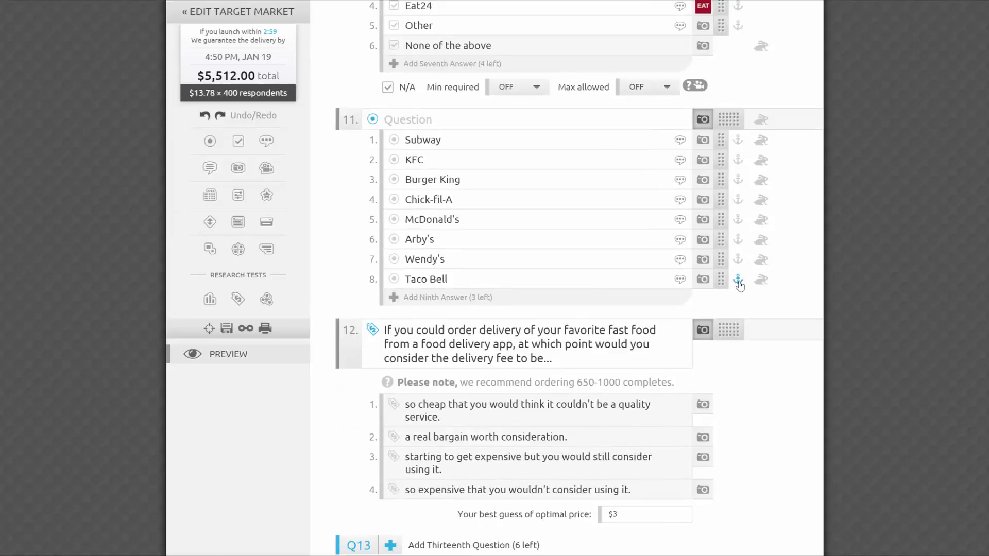
pyautogui.click(430, 299)
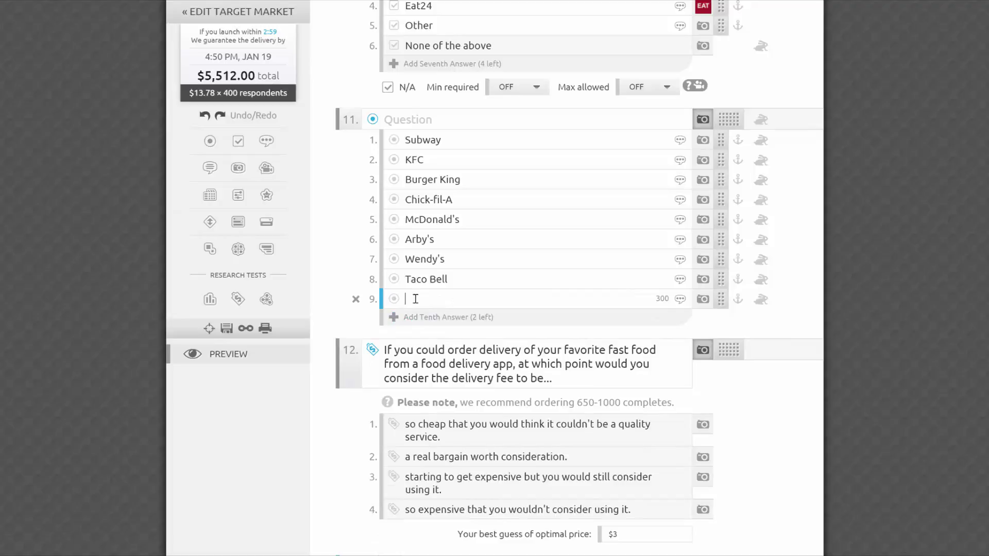
pyautogui.write('Other')
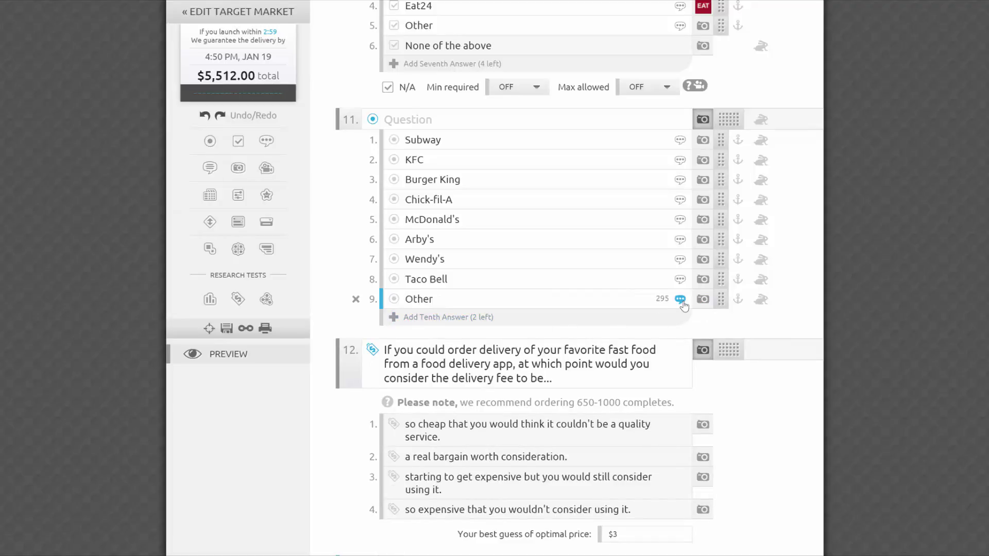
pyautogui.click(738, 301)
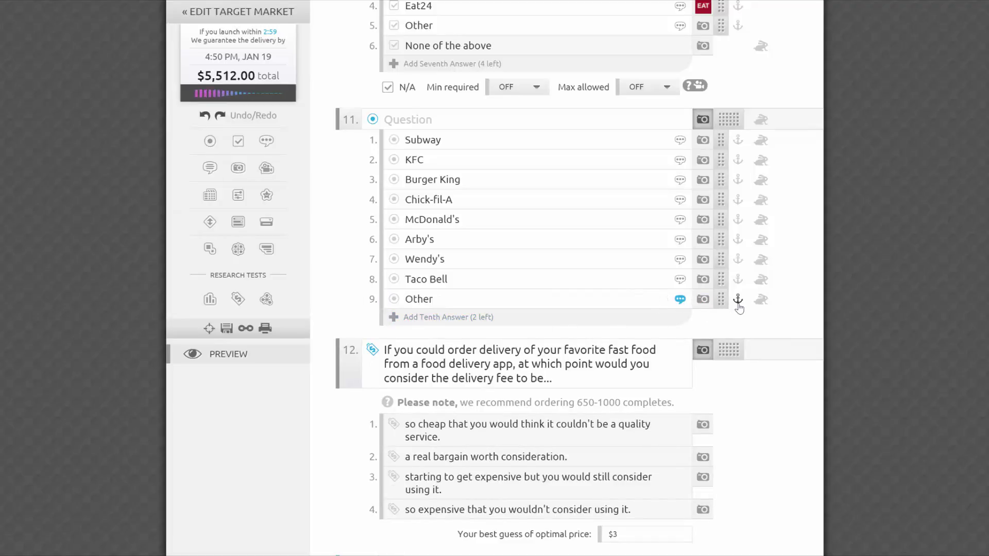
# Add a tenth answer 'None of the above', anchored in last place
pyautogui.click(570, 319)
pyautogui.click(574, 315)
pyautogui.write('None of')
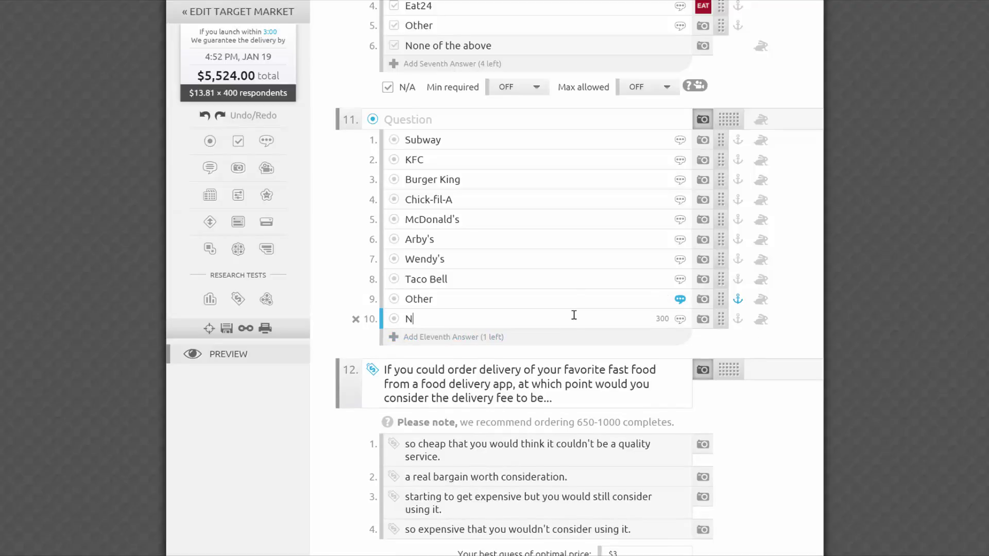
pyautogui.write(' the above')
pyautogui.click(740, 321)
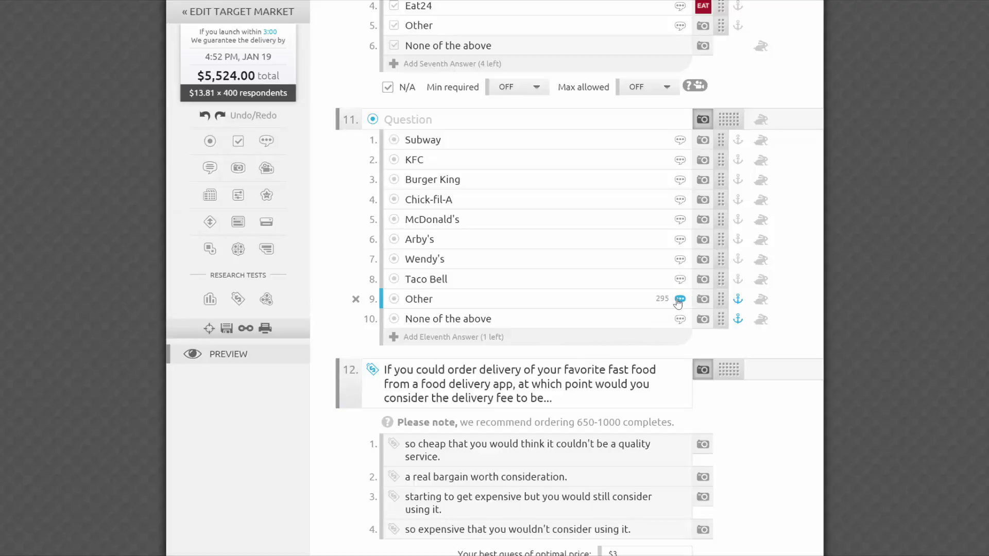
# Preview question 11 as respondents see it and try the Other write-in box
pyautogui.click(233, 354)
pyautogui.click(405, 426)
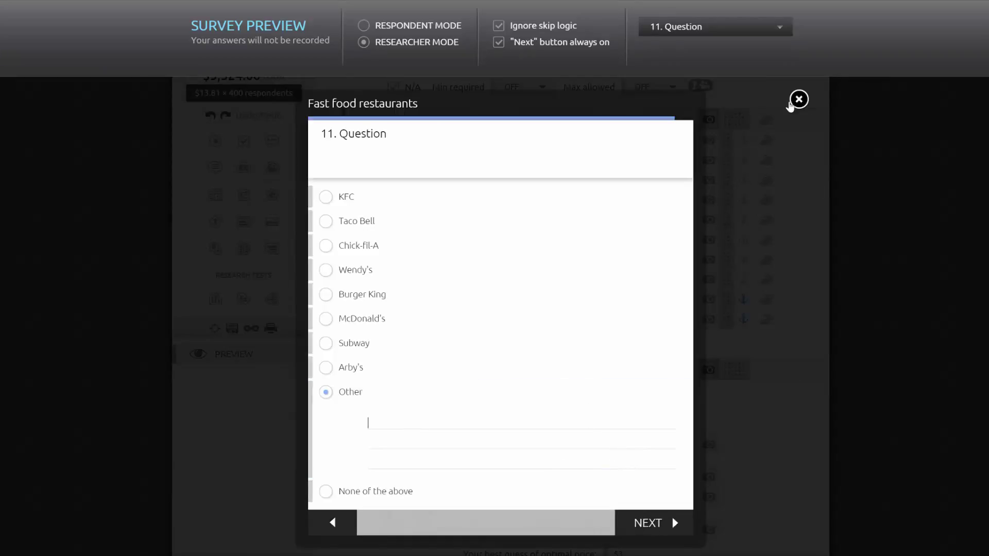
pyautogui.click(792, 103)
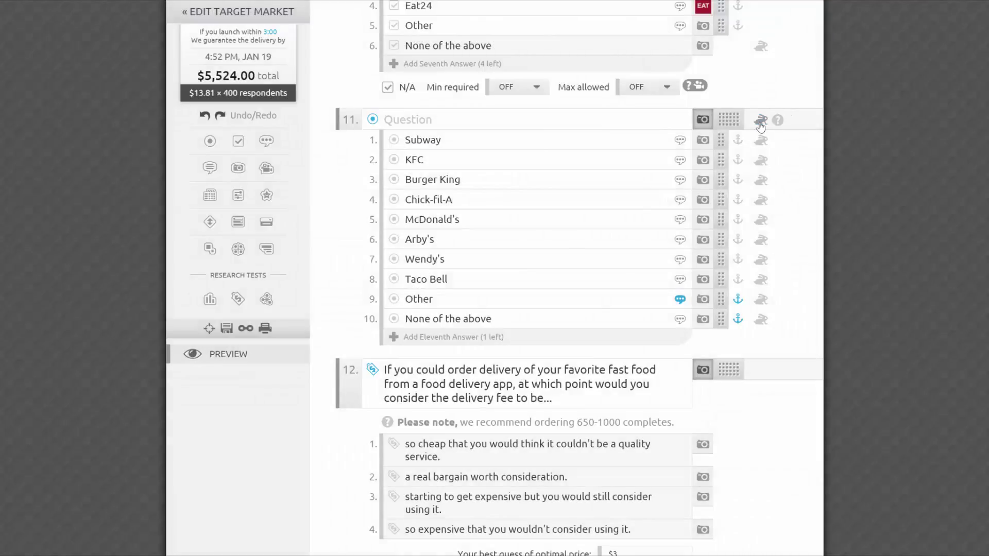
# Give question 11 random skip logic sending respondents evenly to Q12 or EXIT
pyautogui.click(761, 124)
pyautogui.click(627, 226)
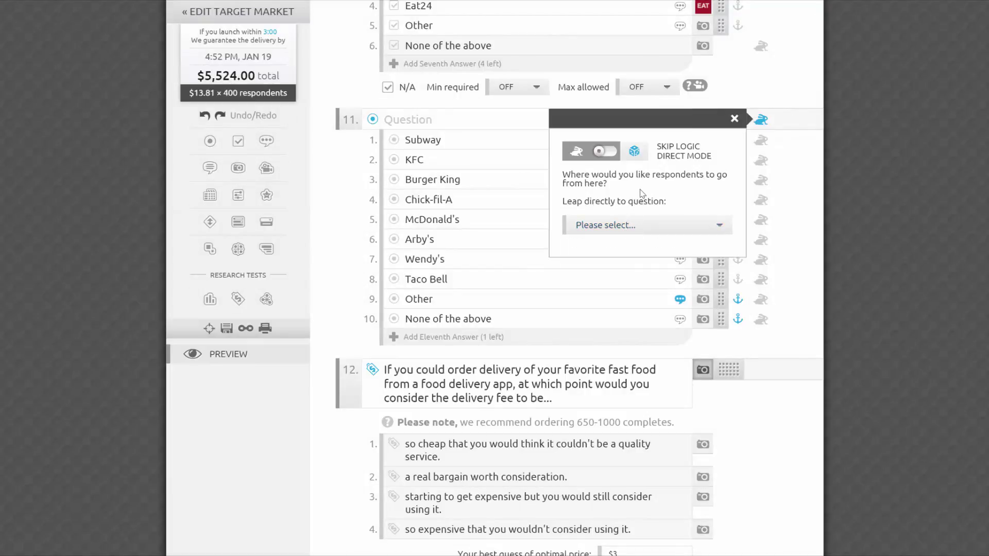
pyautogui.click(634, 151)
pyautogui.click(612, 226)
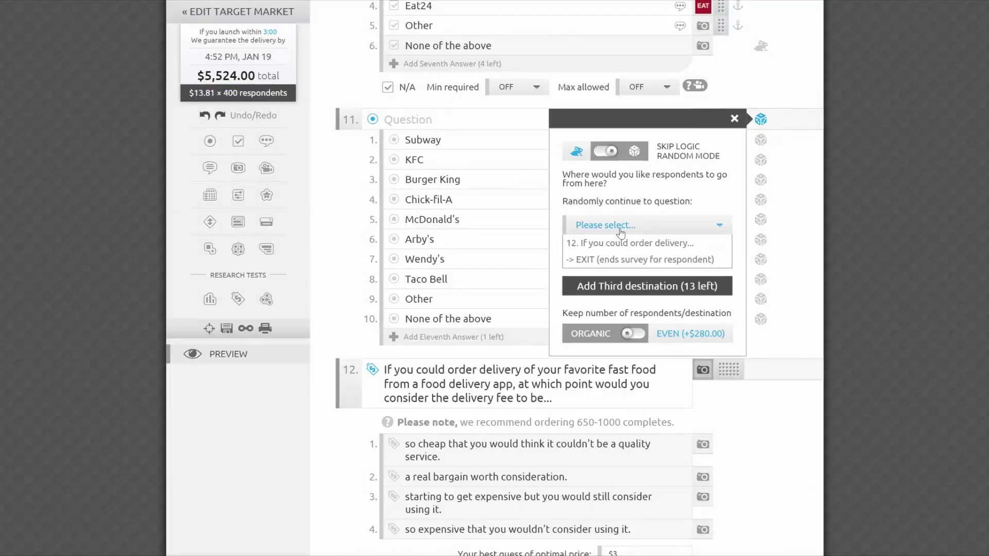
pyautogui.click(617, 248)
pyautogui.click(617, 255)
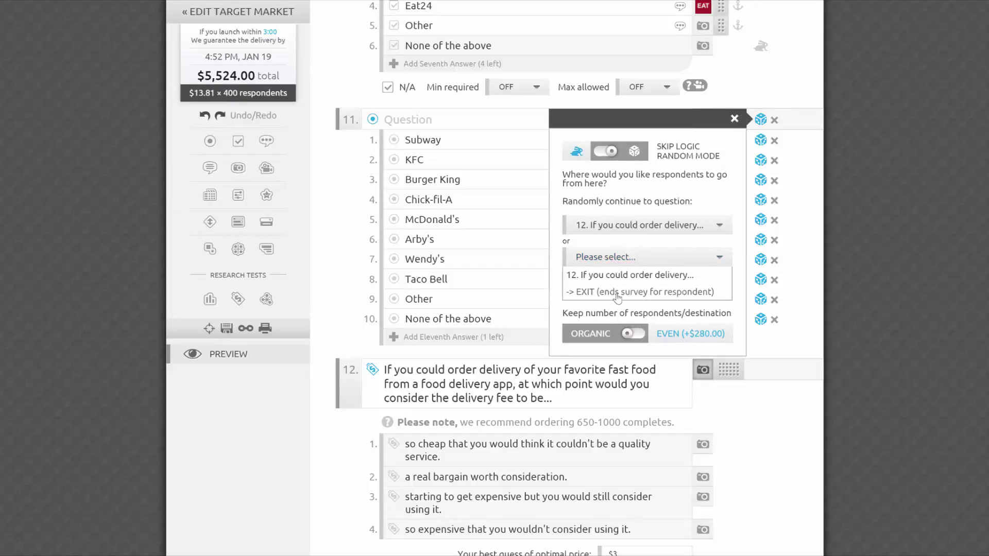
pyautogui.click(617, 296)
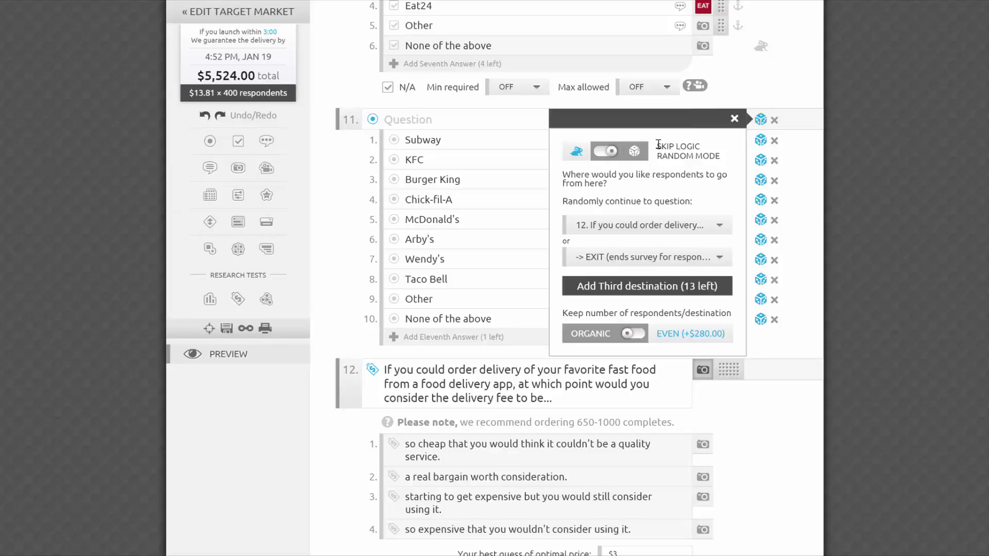
pyautogui.click(678, 338)
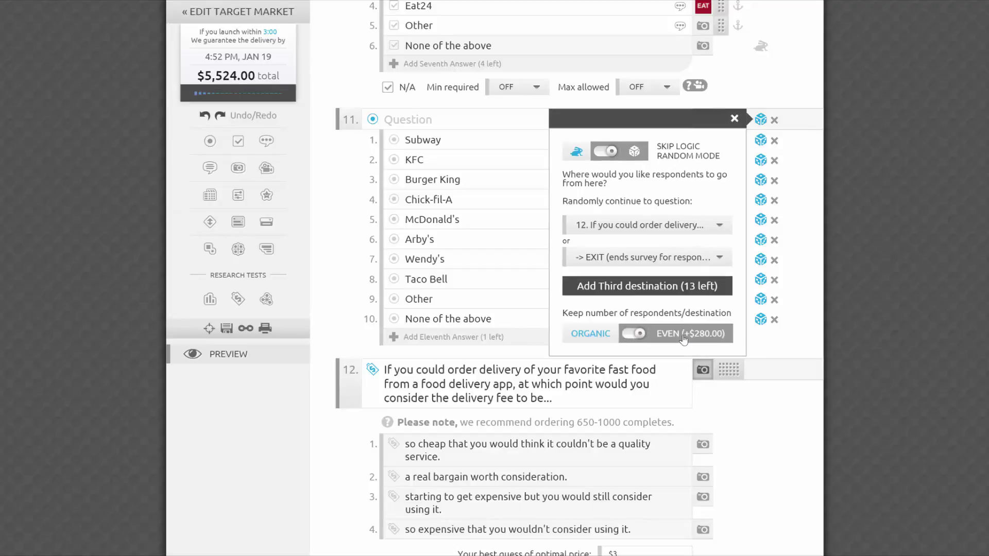
pyautogui.click(736, 119)
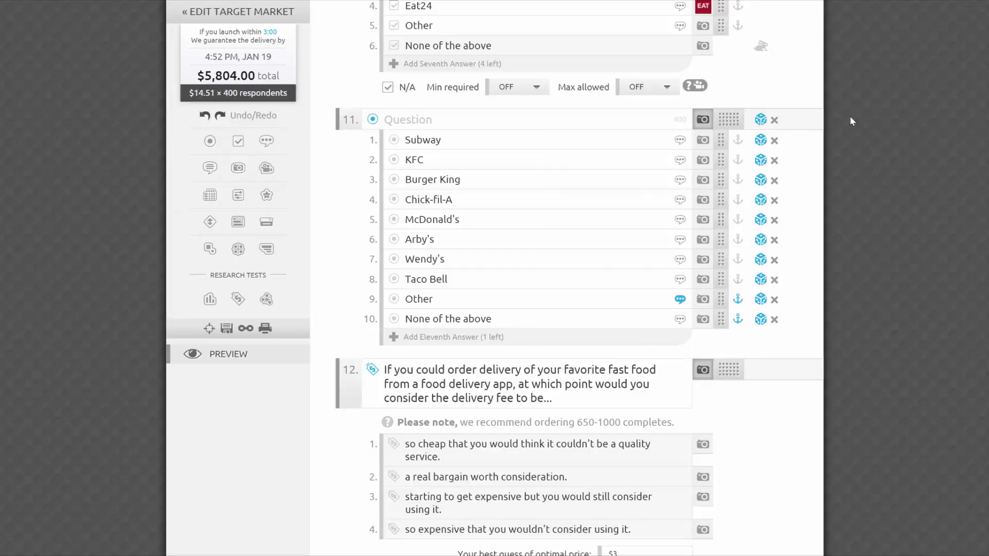
# Remove question 11's skip logic and add an image to question 10's Other answer
pyautogui.click(774, 121)
pyautogui.scroll(4, 835, 323)
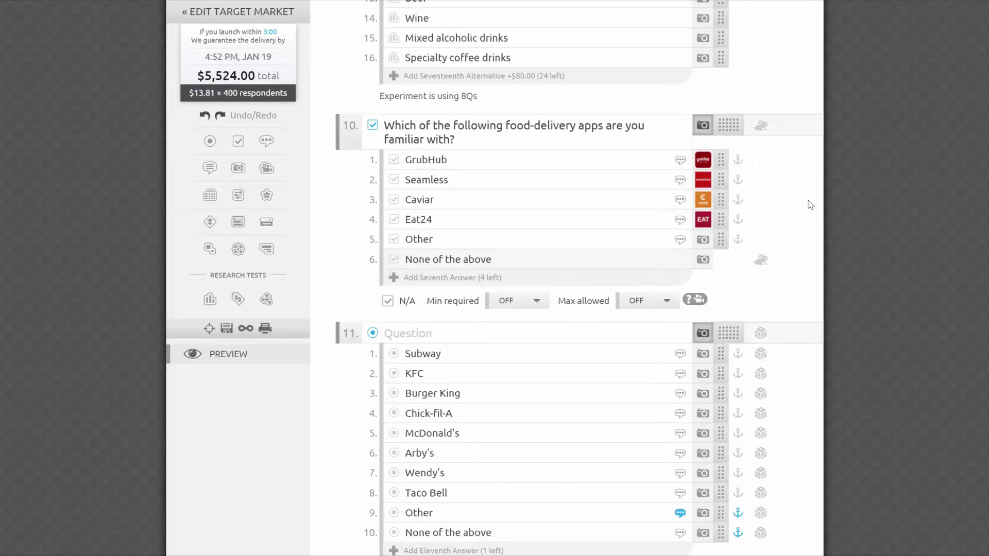
pyautogui.moveTo(704, 183)
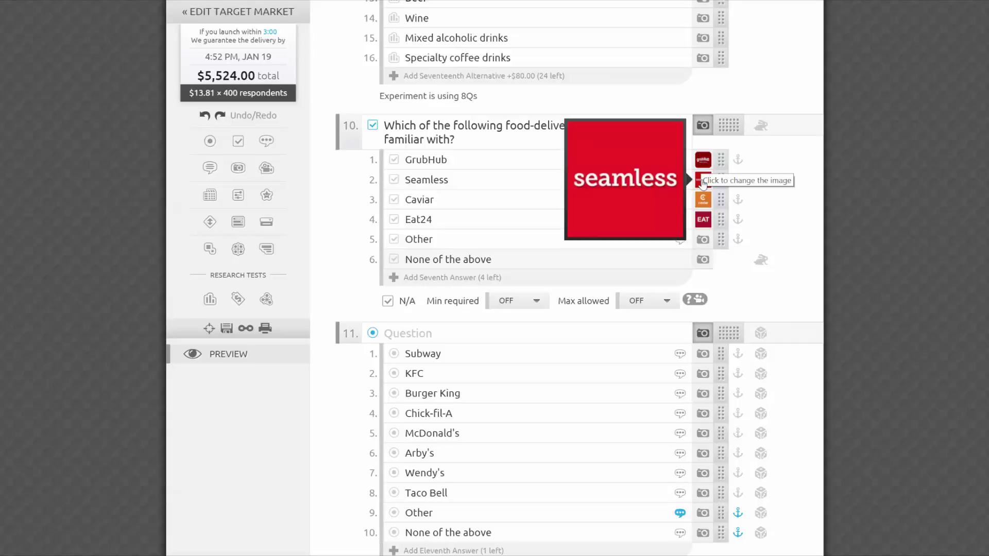
pyautogui.moveTo(707, 206)
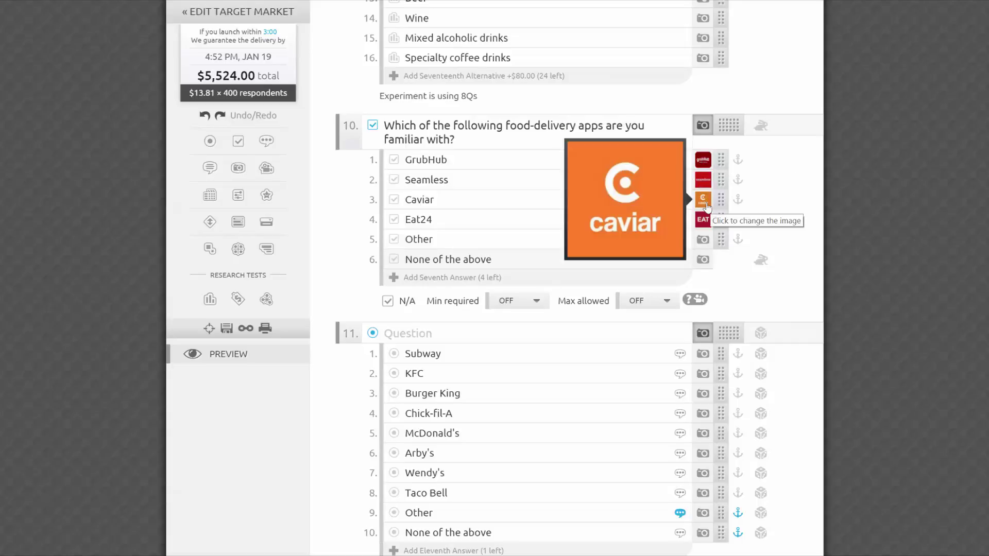
pyautogui.moveTo(706, 227)
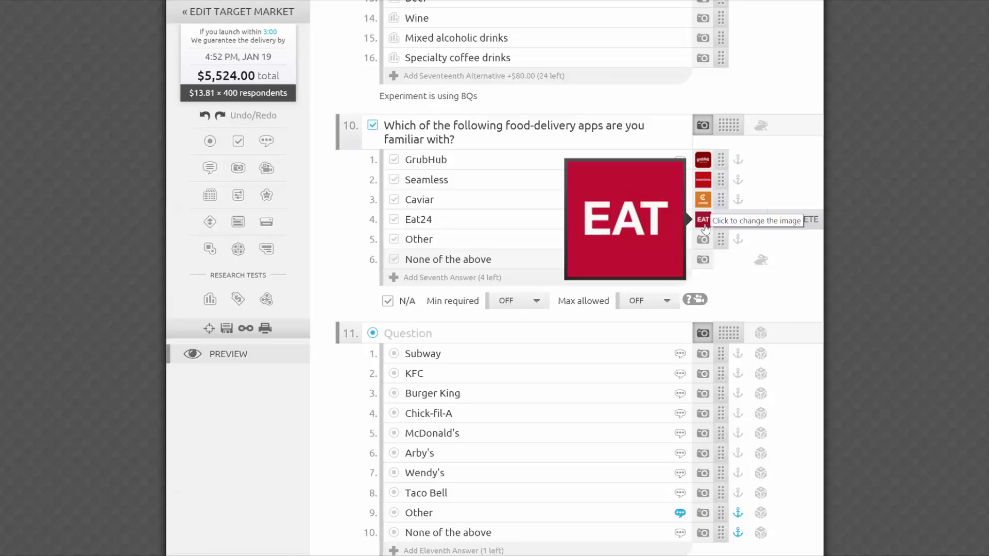
pyautogui.click(703, 239)
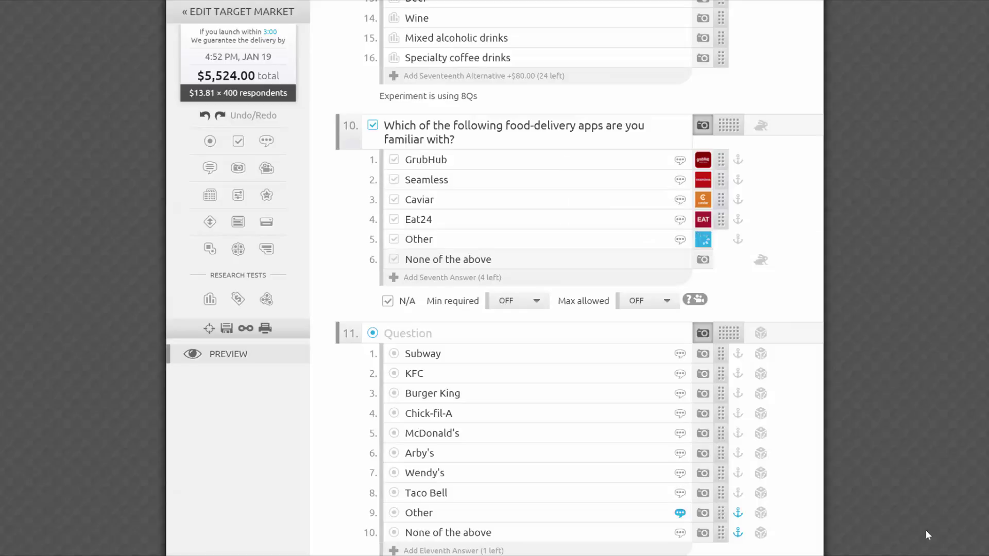
pyautogui.moveTo(704, 240)
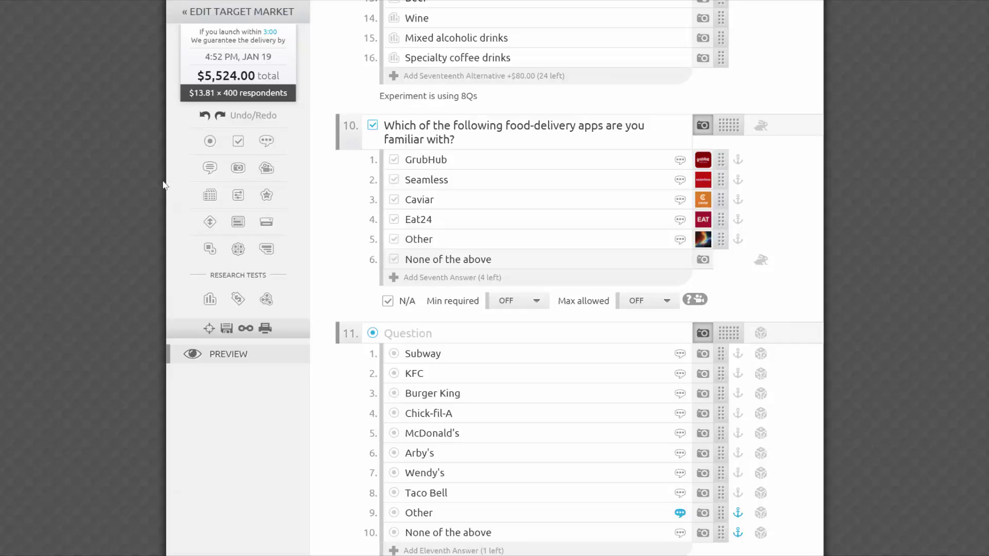
# Copy the survey draft's preview link from the Share dialog, then close it
pyautogui.click(246, 329)
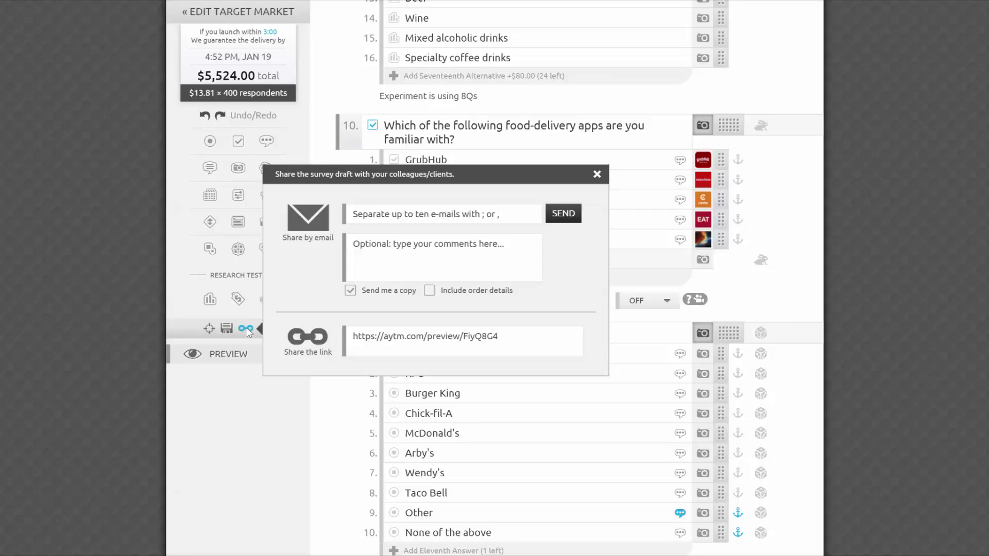
pyautogui.click(358, 353)
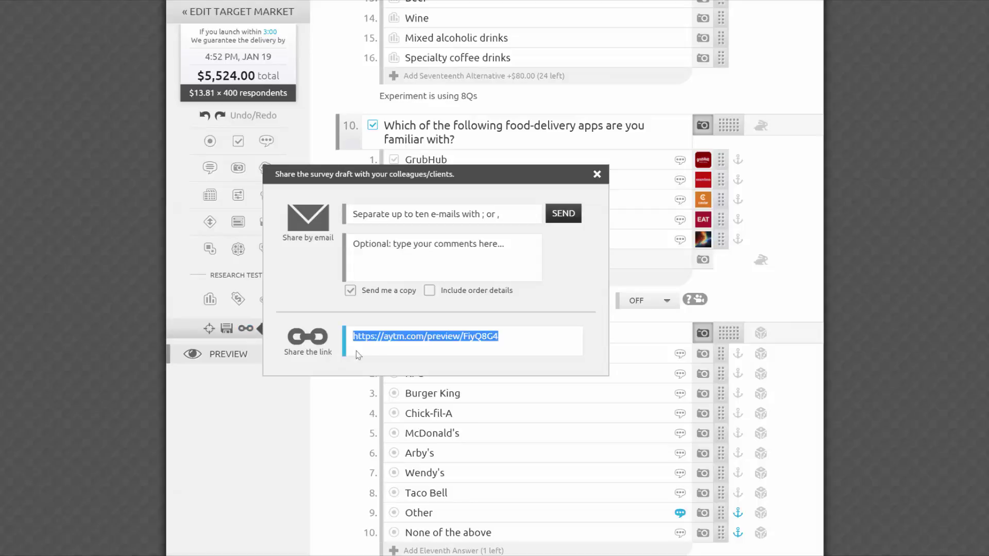
pyautogui.click(434, 210)
pyautogui.click(428, 336)
pyautogui.rightClick(427, 336)
pyautogui.click(441, 345)
pyautogui.click(597, 175)
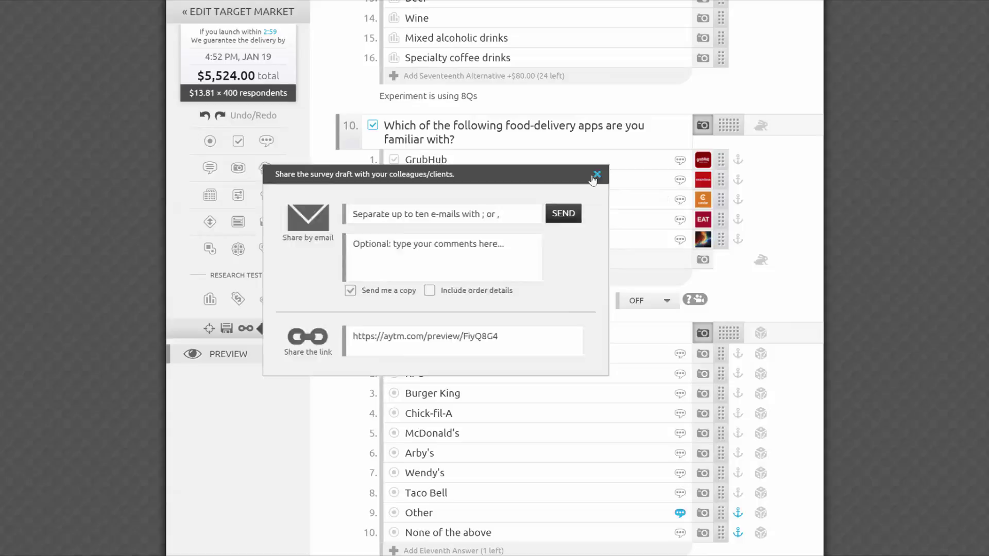
# Cancel a print of the survey draft and attempt a launch to reveal blocking errors
pyautogui.click(264, 329)
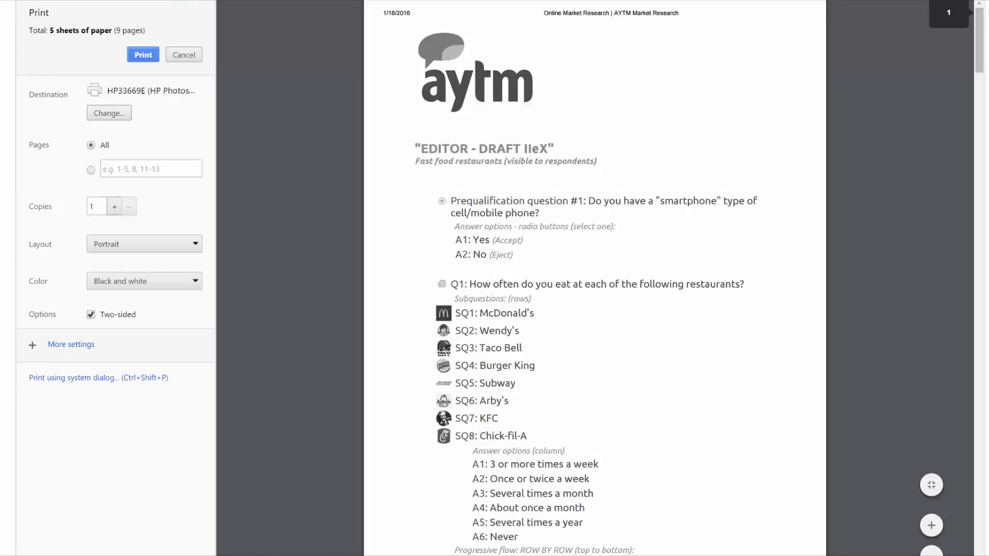
pyautogui.press('Escape')
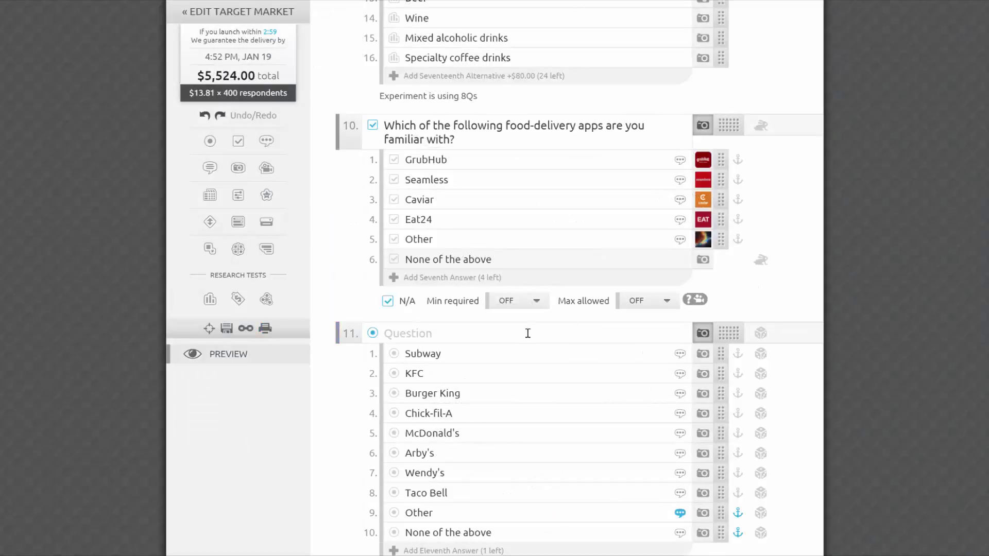
pyautogui.scroll(-5, 525, 334)
pyautogui.click(727, 460)
# Review the launch errors and delete the empty checkbox question 2
pyautogui.scroll(-2, 727, 464)
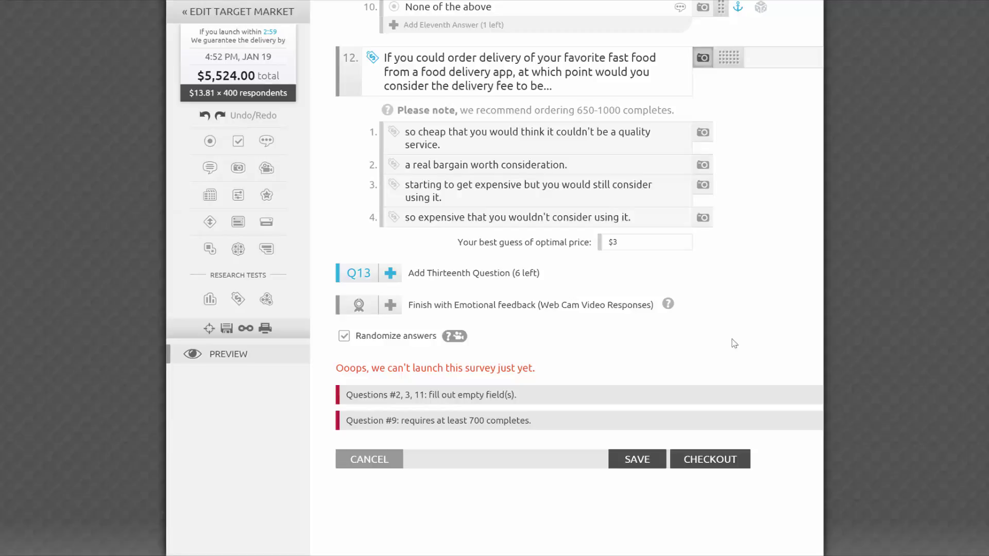
pyautogui.scroll(20, 580, 278)
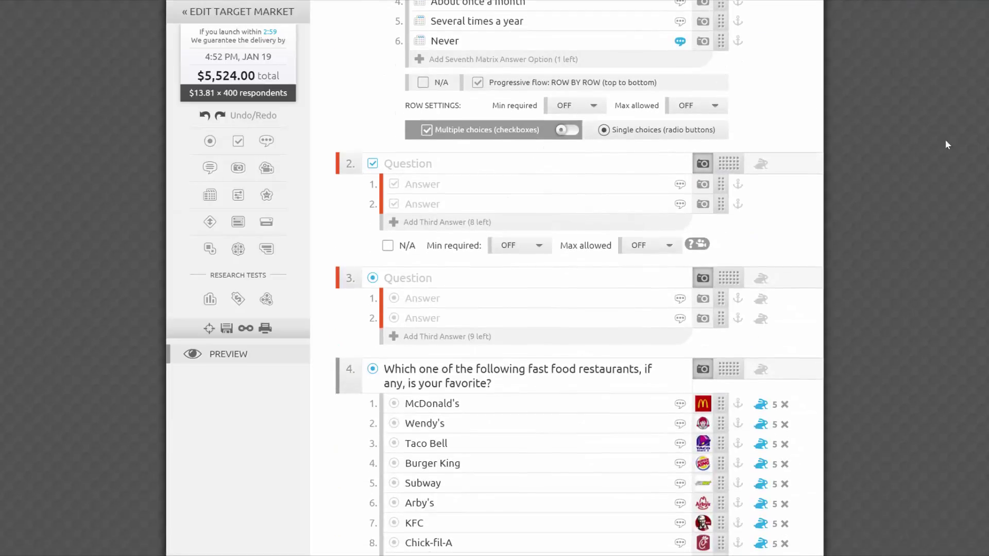
pyautogui.click(328, 163)
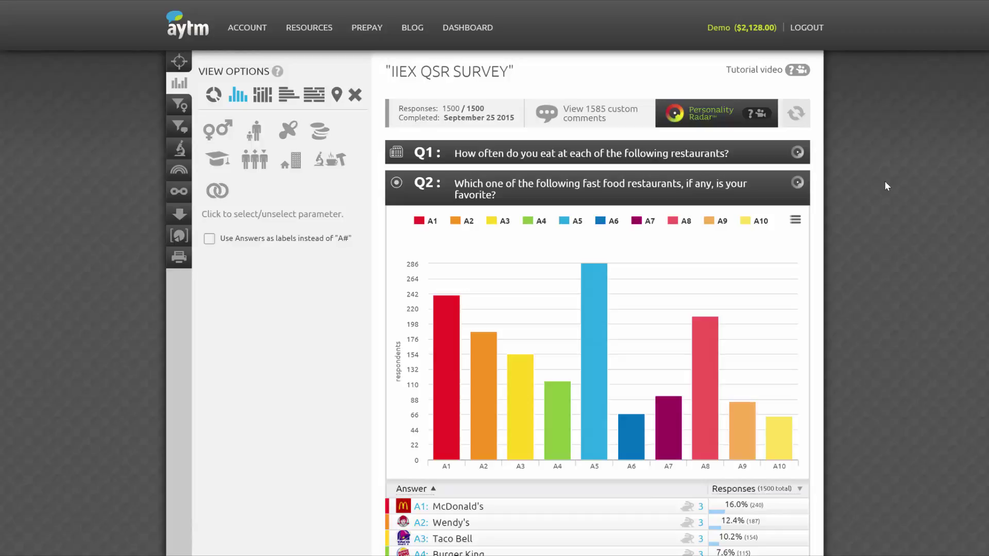
# Scroll through the IIEX QSR SURVEY charts and highlight the Responses count
pyautogui.scroll(-15, 886, 186)
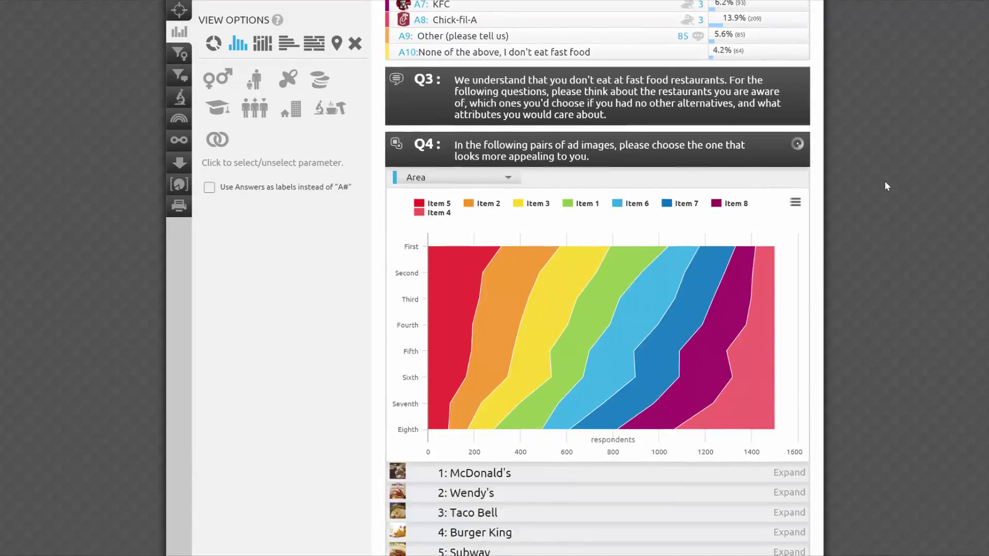
pyautogui.scroll(-11, 885, 186)
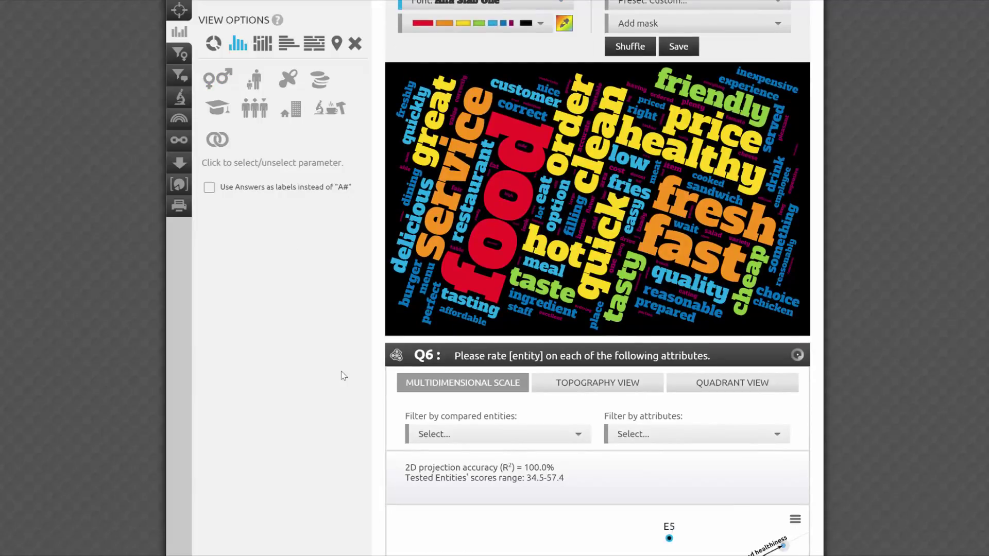
pyautogui.scroll(20, 344, 375)
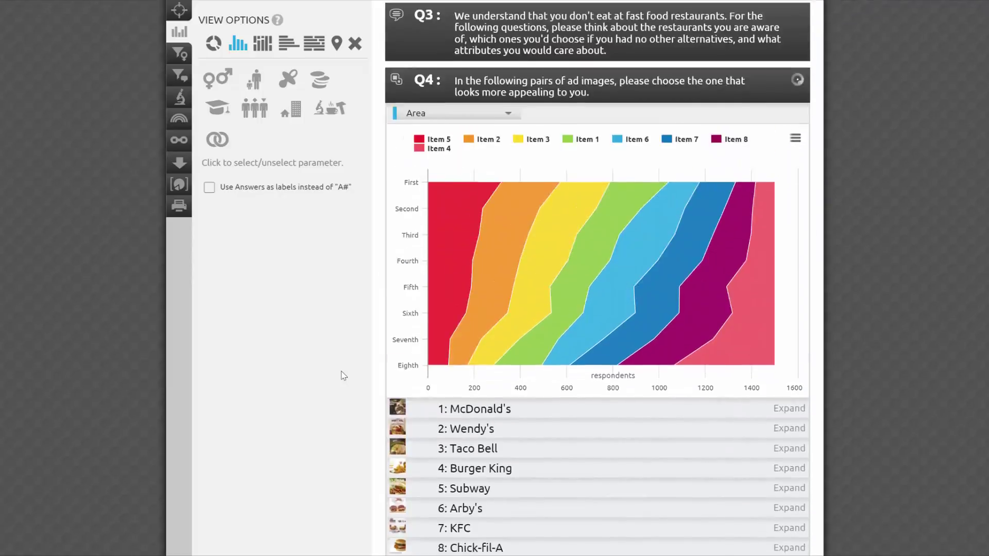
pyautogui.scroll(2, 344, 376)
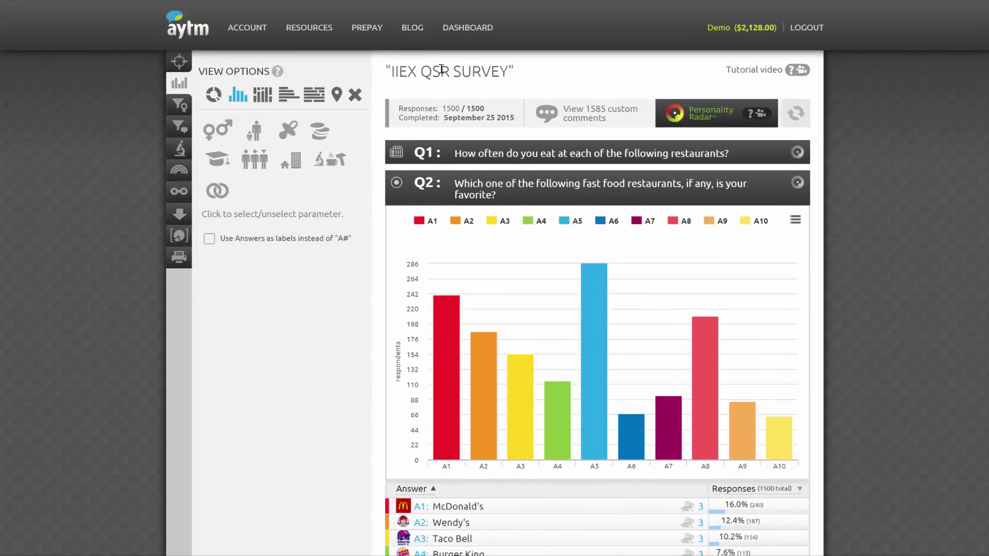
pyautogui.moveTo(487, 109); pyautogui.dragTo(444, 111)
pyautogui.click(452, 112)
pyautogui.click(614, 108)
pyautogui.click(661, 185)
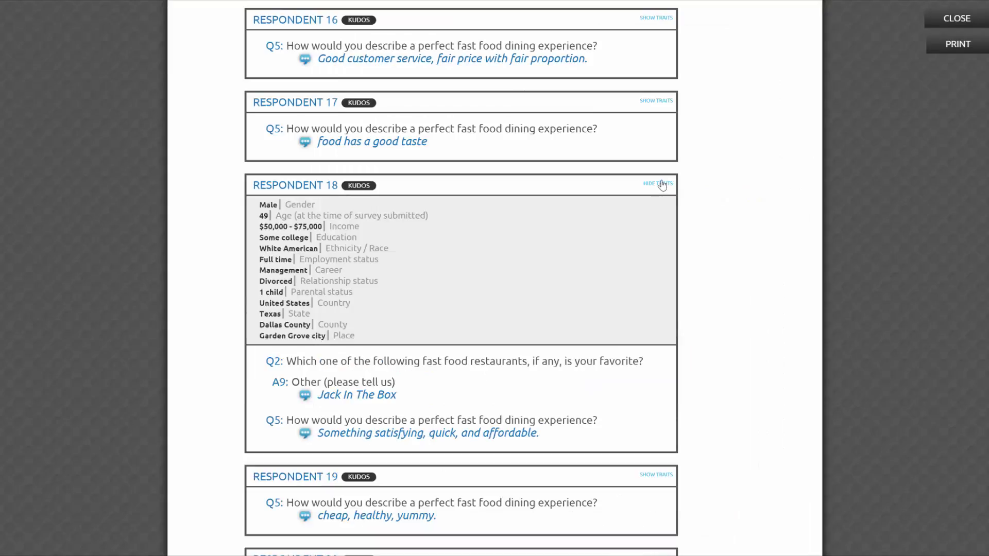
pyautogui.click(662, 184)
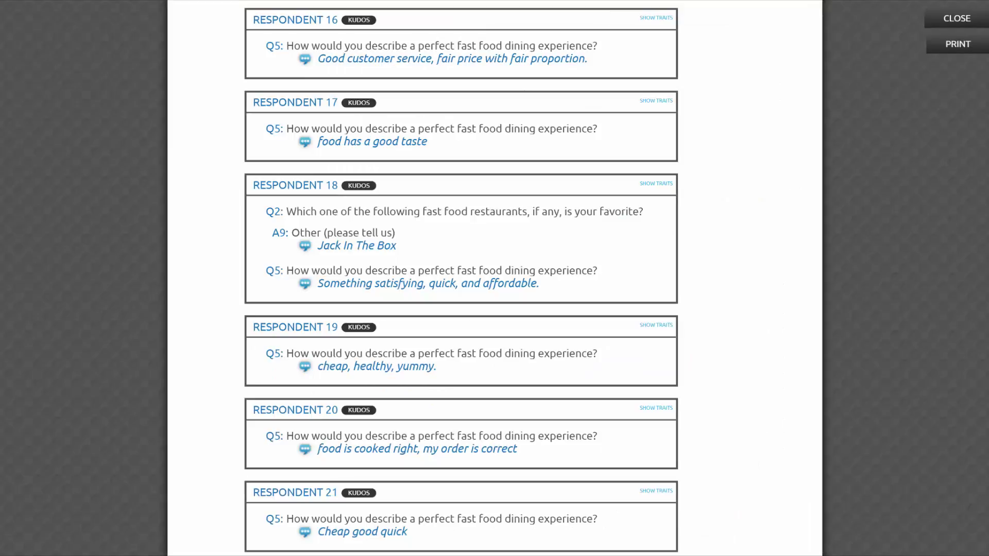
pyautogui.press('Escape')
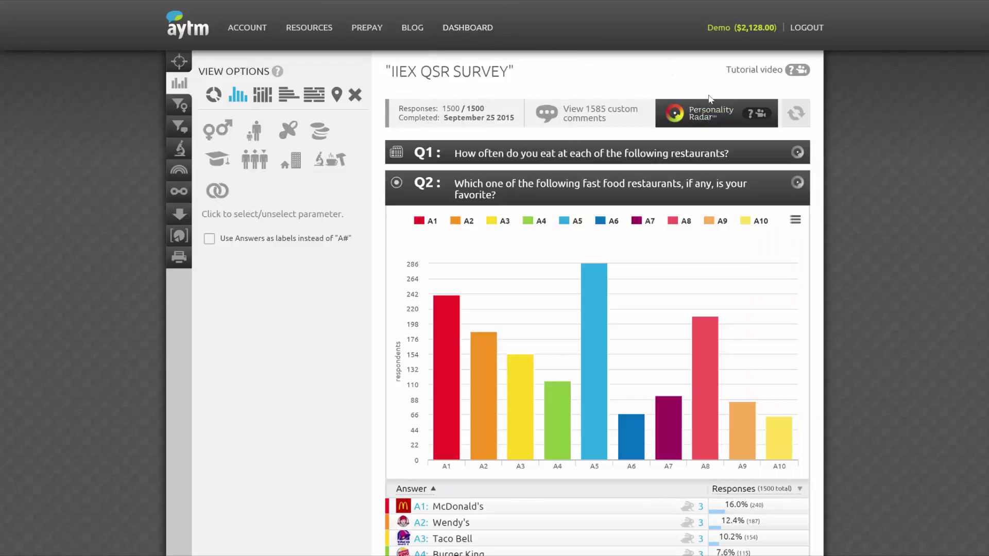
# View Q2's Personality Radar, inspecting then clearing a Chick-fil-A personality attribute
pyautogui.click(692, 127)
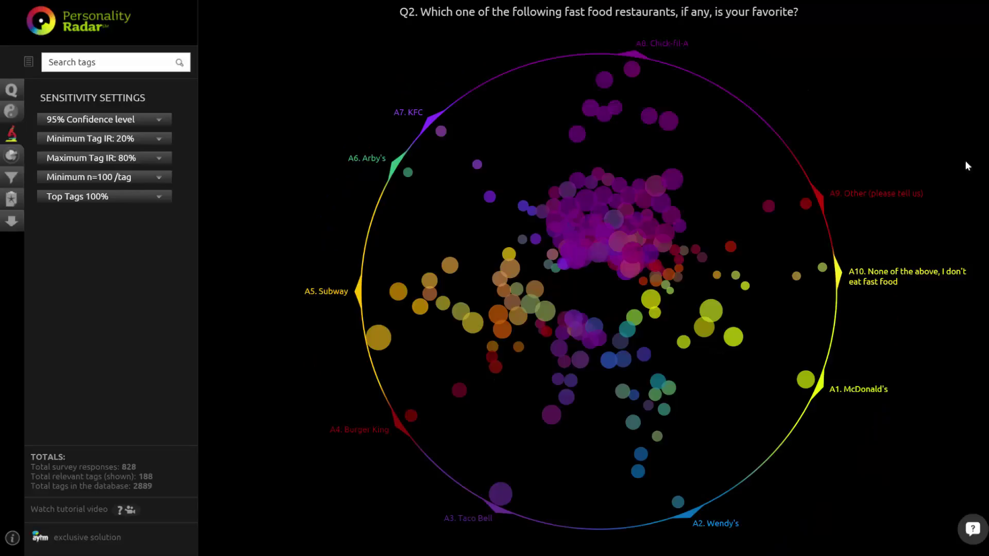
pyautogui.click(631, 69)
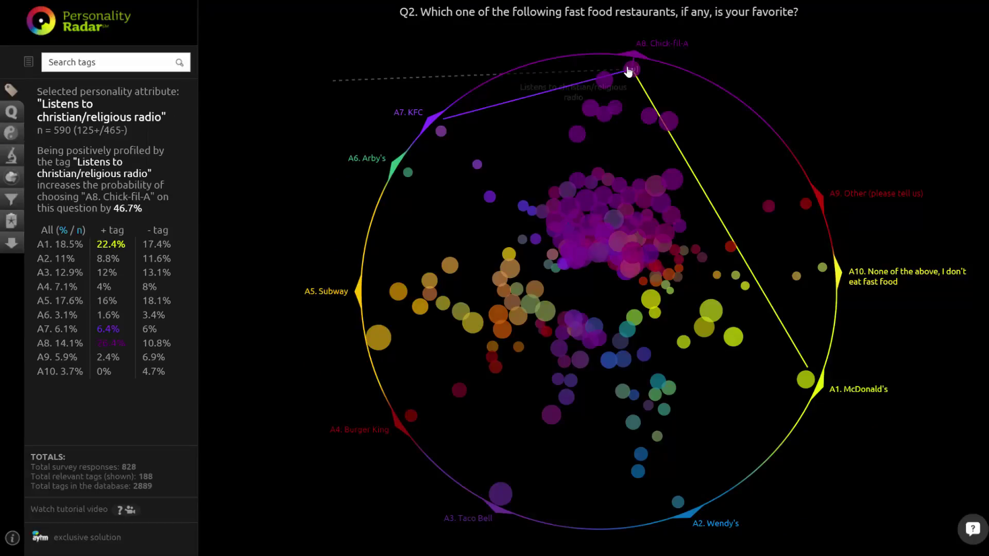
pyautogui.click(633, 70)
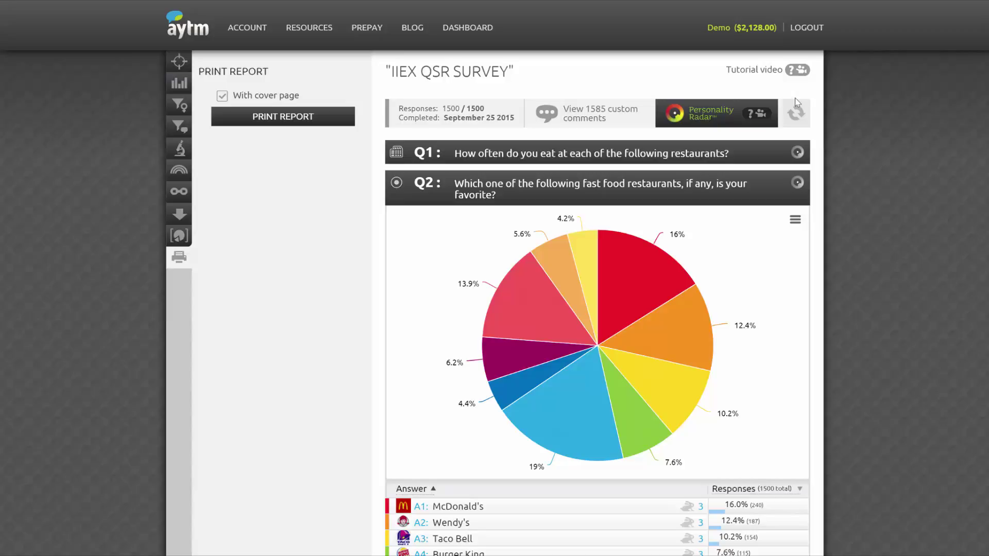
# Refresh the results, hide bars A5, A6 and A7 on the Q2 chart, and open its download options
pyautogui.click(802, 114)
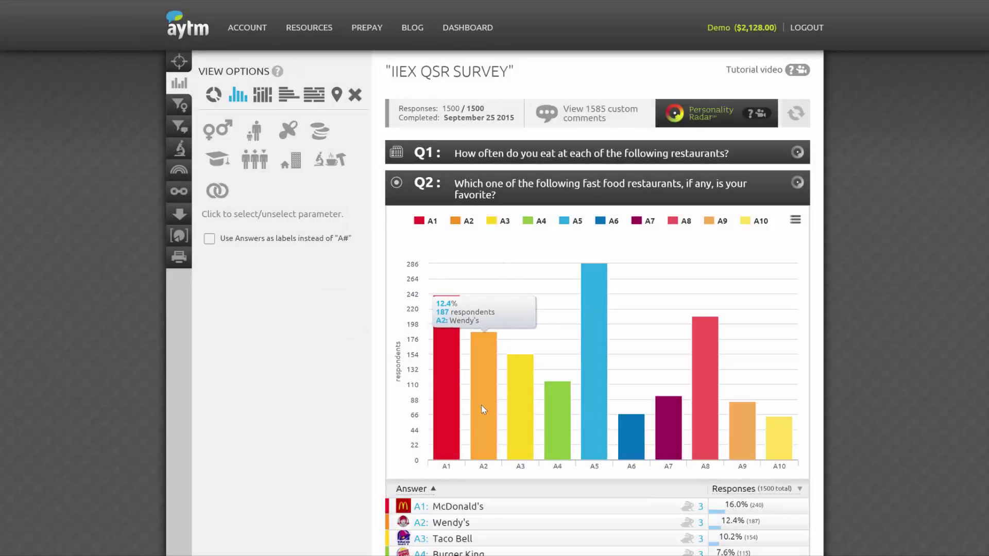
pyautogui.click(565, 221)
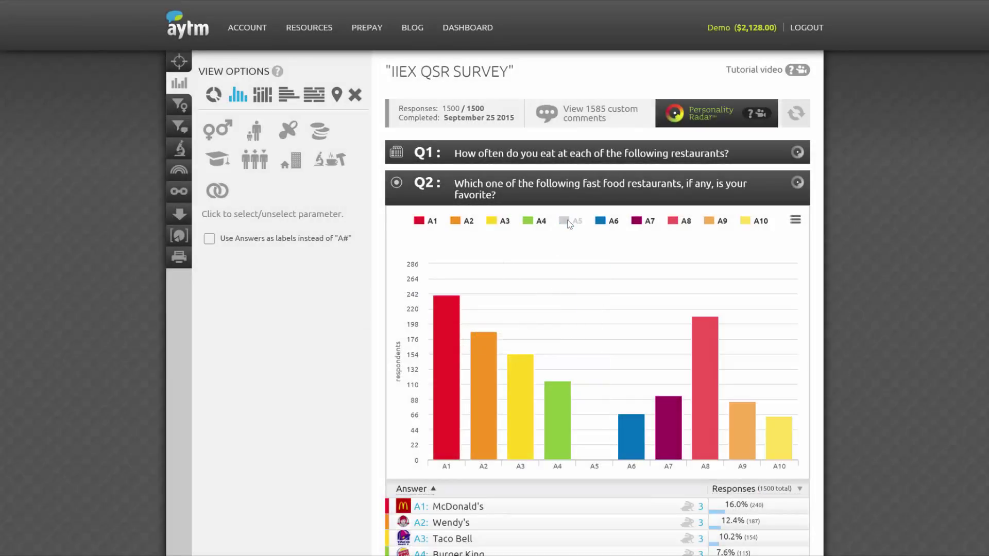
pyautogui.click(601, 221)
pyautogui.click(638, 221)
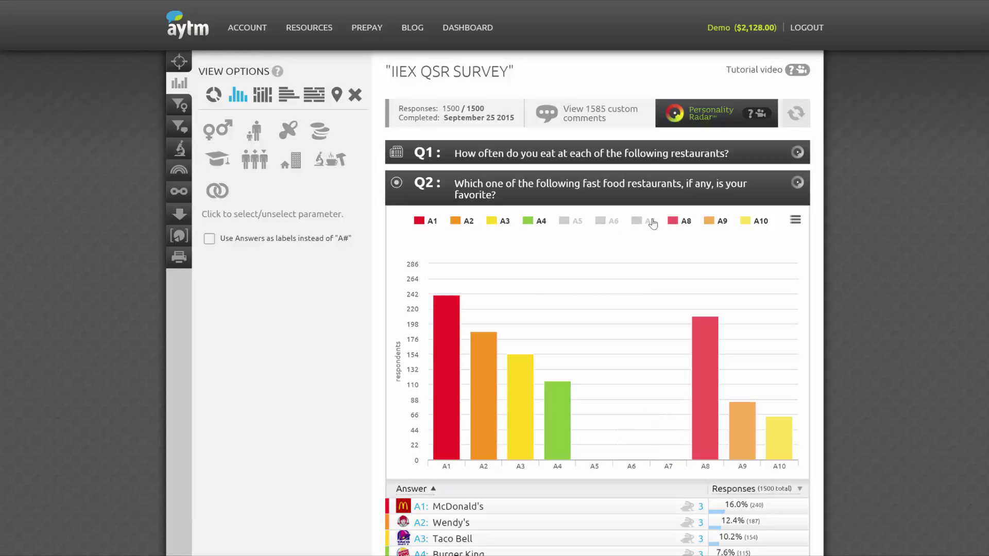
pyautogui.click(798, 222)
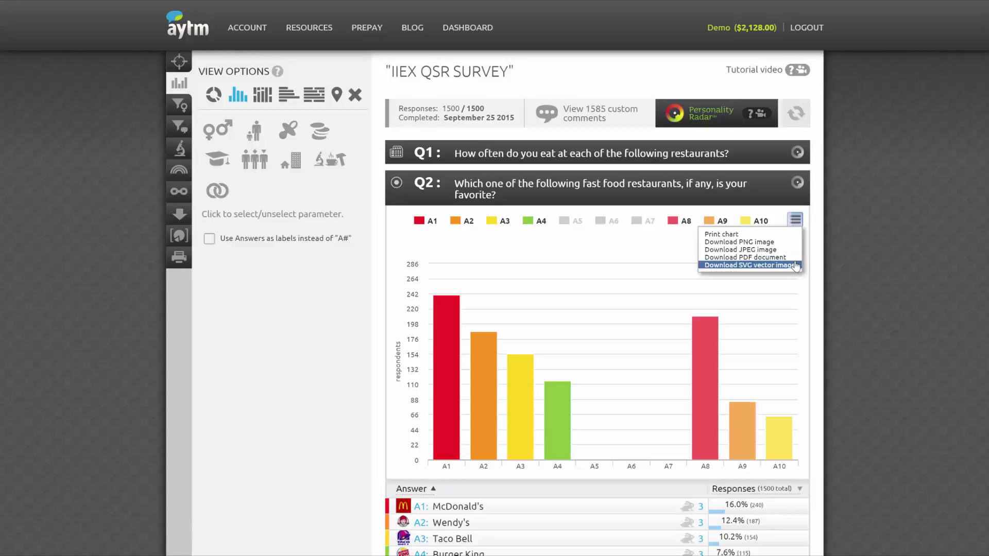
pyautogui.scroll(-3, 827, 305)
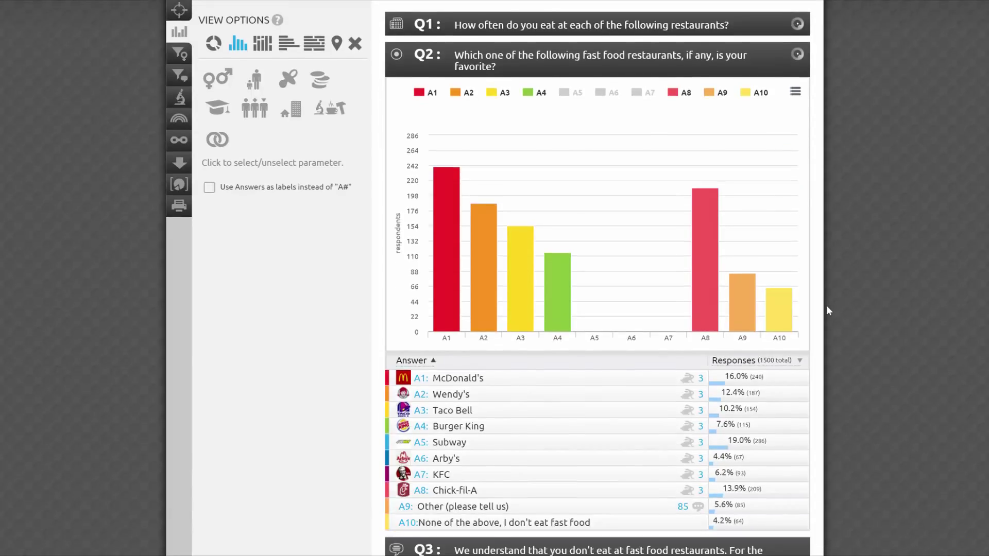
# Restore bars A5–A7, sort by responses, then return the answers to A1–A10 order
pyautogui.click(576, 93)
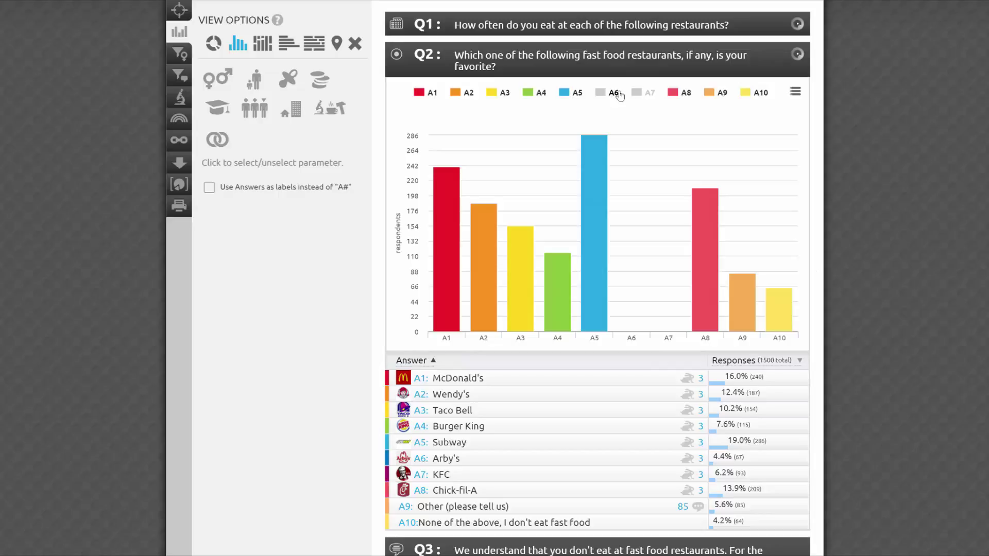
pyautogui.click(614, 92)
pyautogui.click(651, 92)
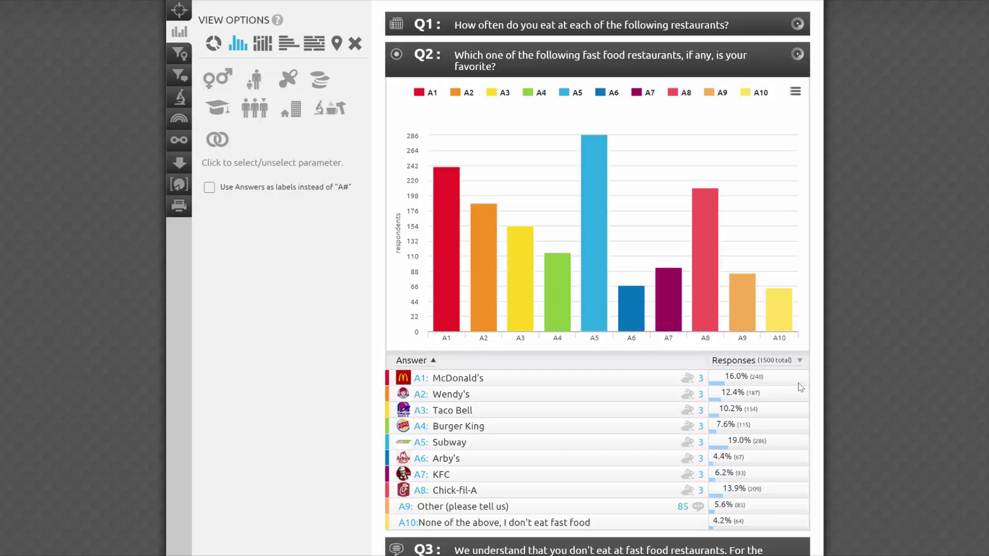
pyautogui.click(734, 362)
pyautogui.click(734, 362)
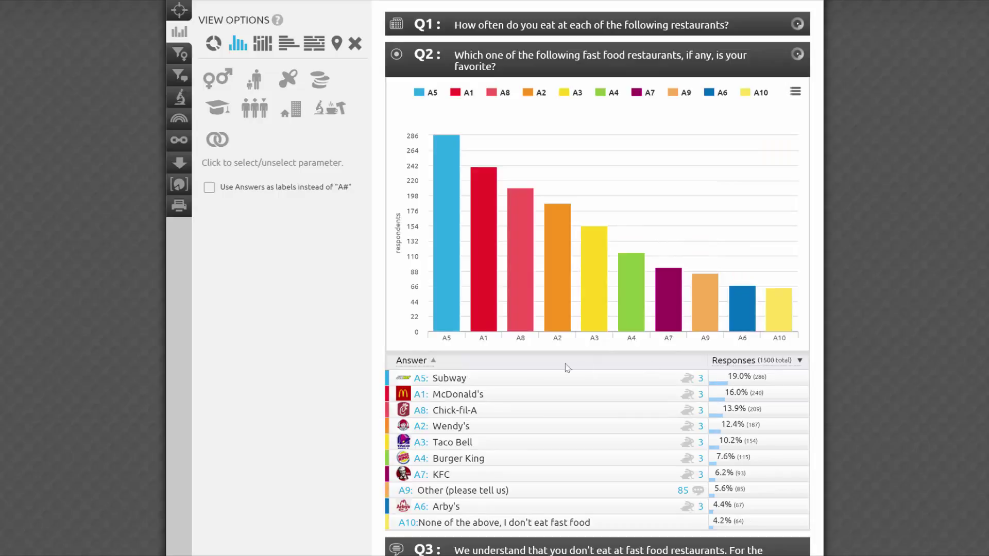
pyautogui.click(428, 362)
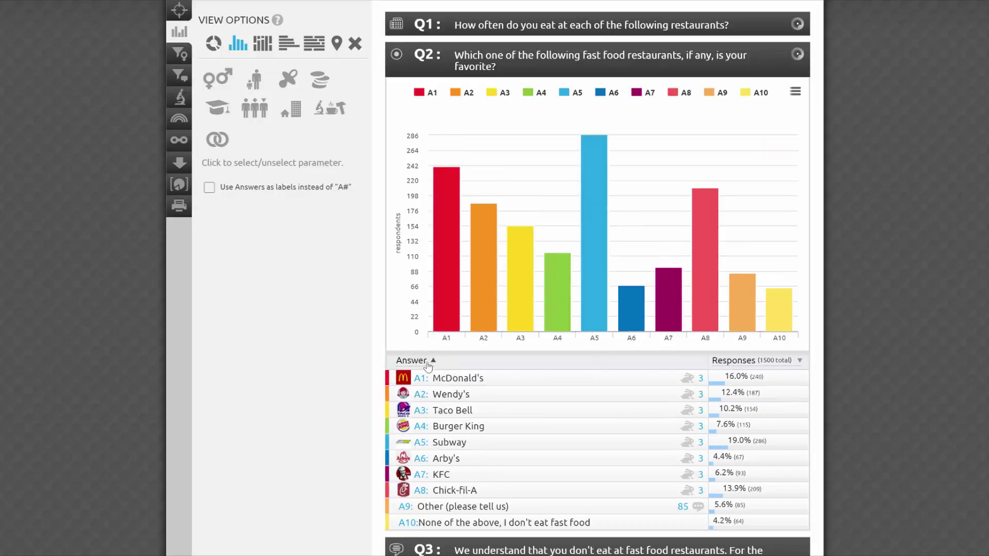
pyautogui.moveTo(409, 398)
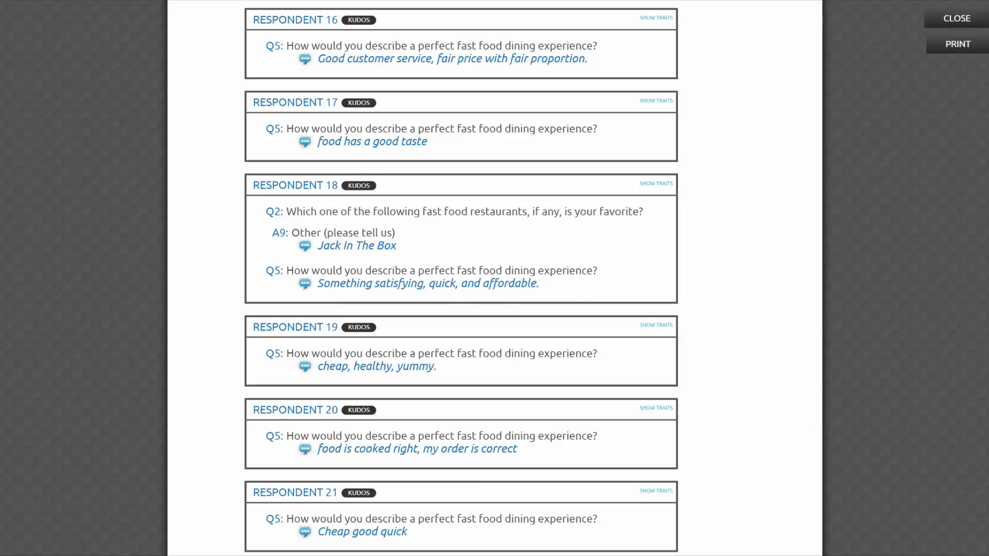
# Scroll back up through the respondent comments and close the comments view with Escape
pyautogui.scroll(5, 500, 188)
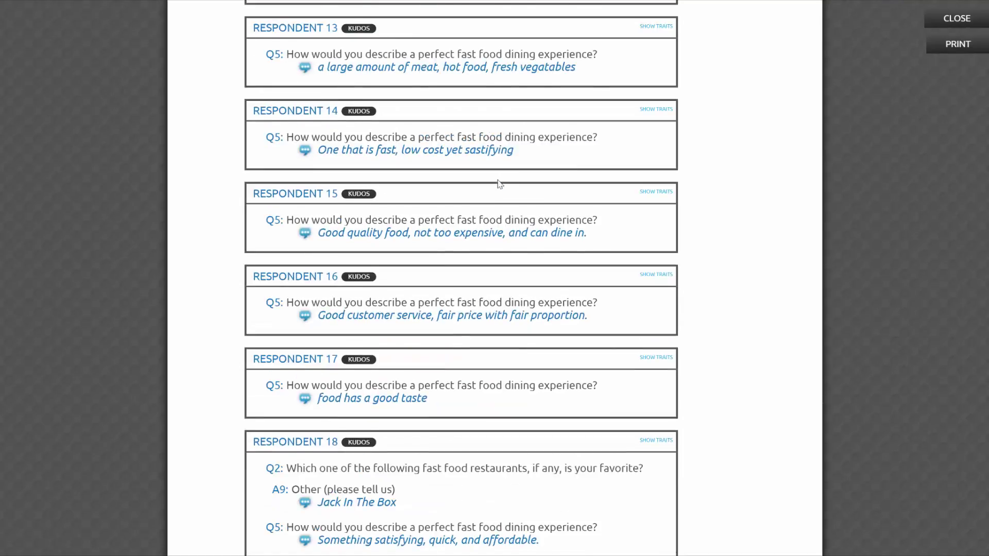
pyautogui.scroll(2, 500, 184)
pyautogui.press('Escape')
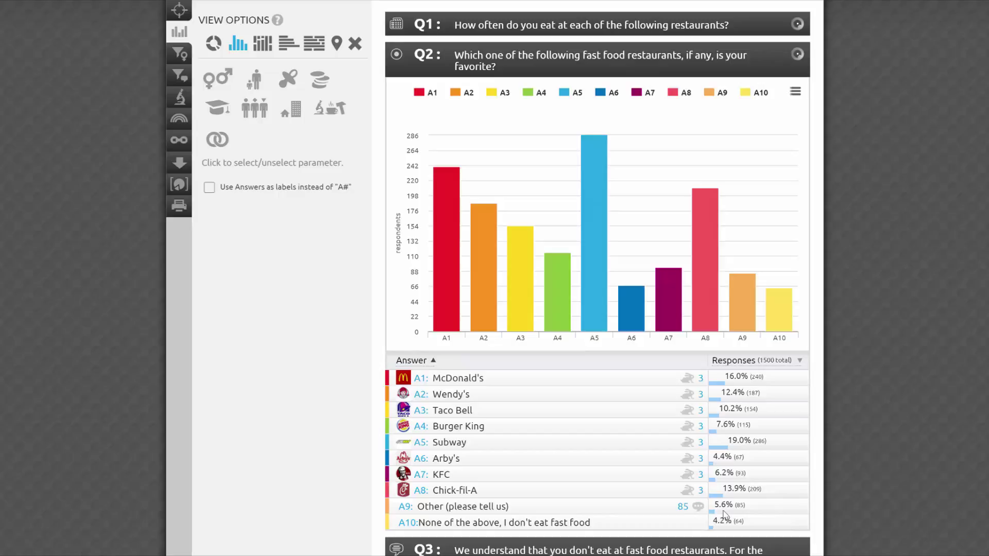
# Drill the Q5 word cloud into 'order' to show related words like correct, accurate and quickly
pyautogui.scroll(-20, 724, 514)
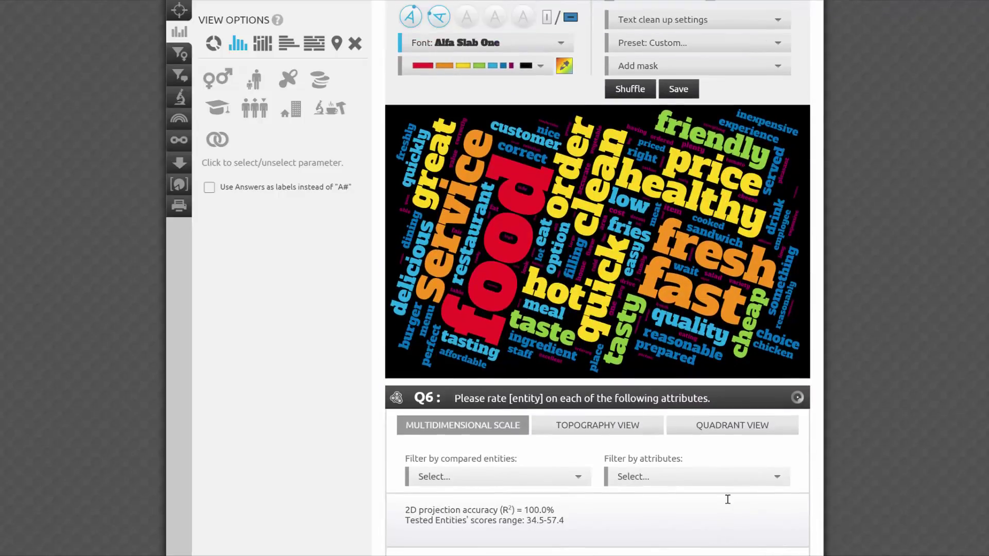
pyautogui.click(561, 209)
pyautogui.scroll(1, 580, 375)
pyautogui.scroll(2, 581, 375)
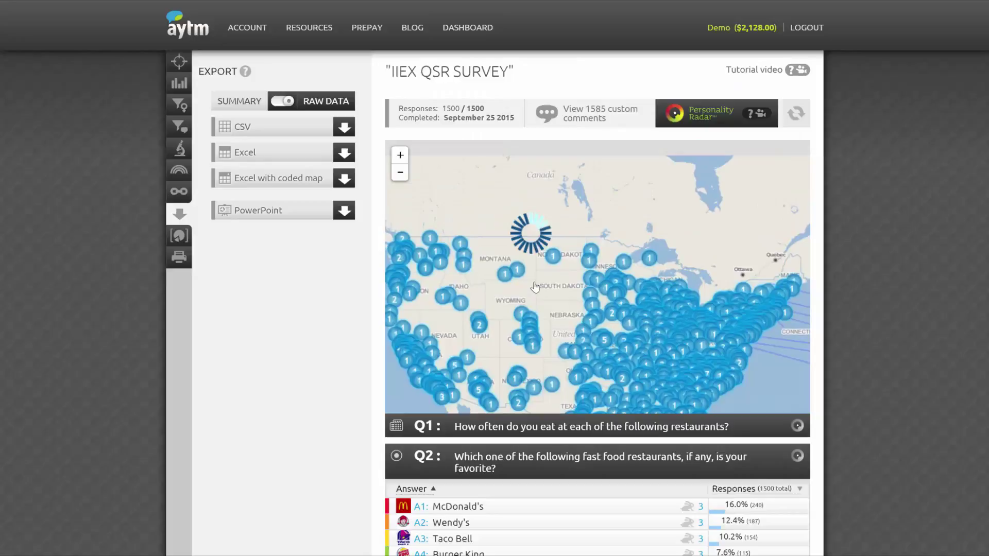
pyautogui.scroll(-3, 549, 259)
pyautogui.click(694, 232)
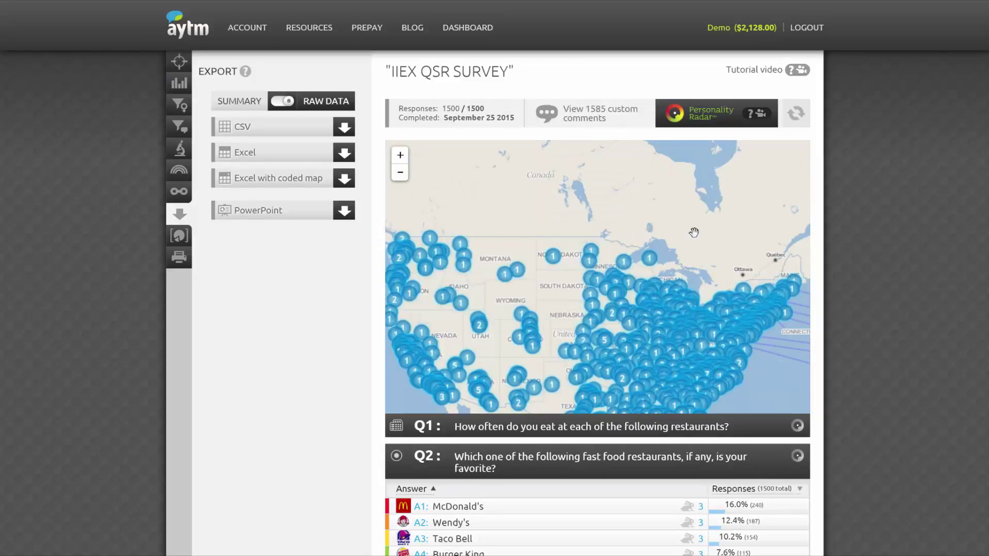
pyautogui.scroll(2, 694, 232)
pyautogui.moveTo(694, 232); pyautogui.dragTo(670, 87)
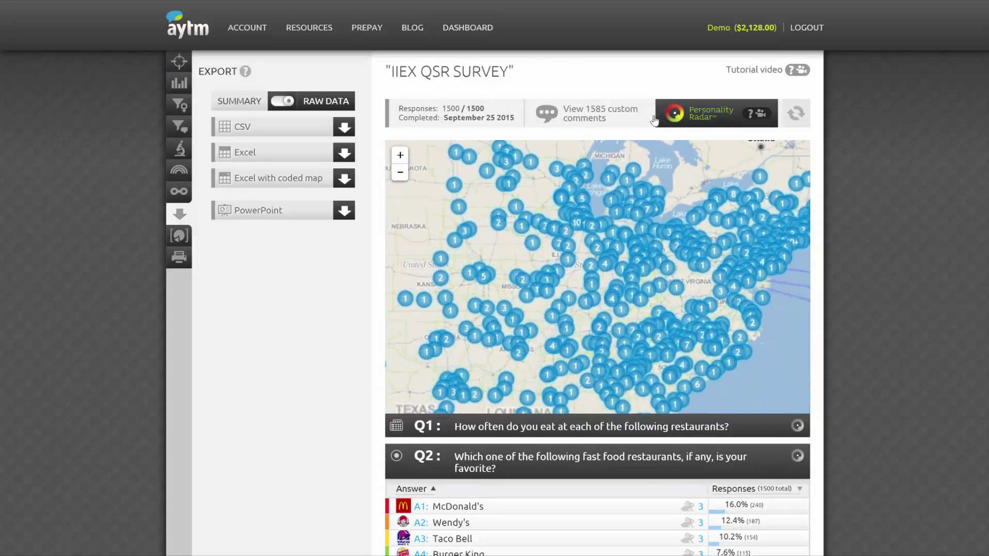
pyautogui.click(177, 65)
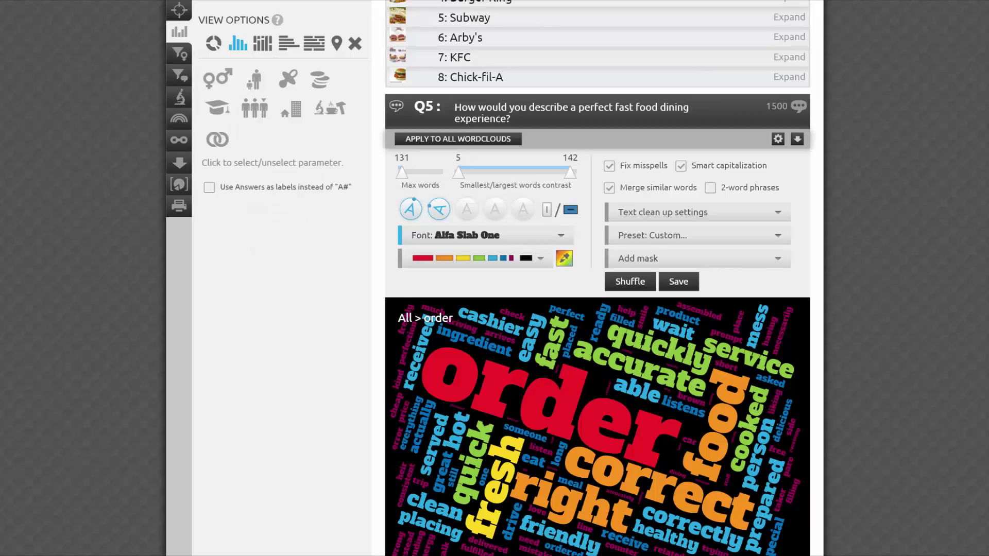
# Apply trait filters for Gender: Females and Age Range 18-24
pyautogui.click(181, 54)
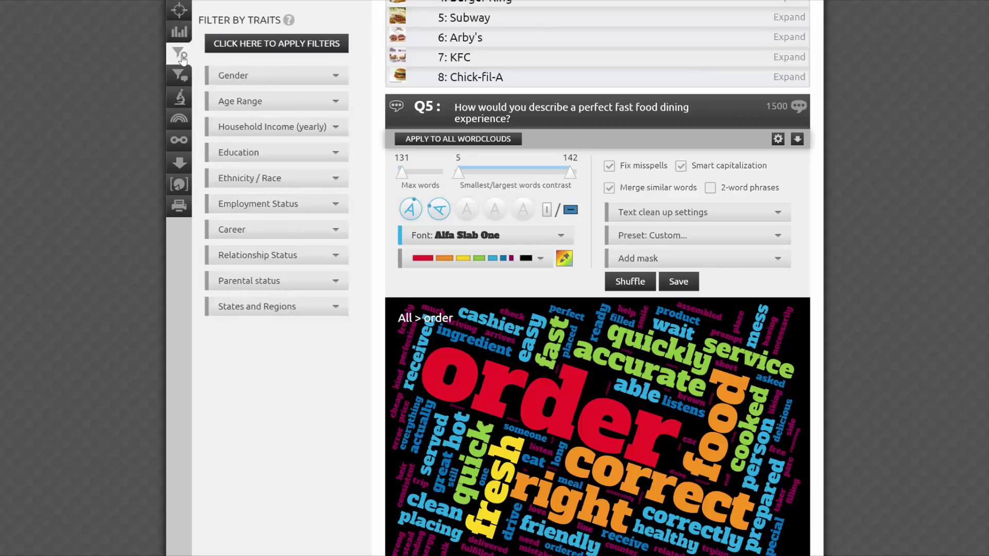
pyautogui.click(265, 79)
pyautogui.click(240, 96)
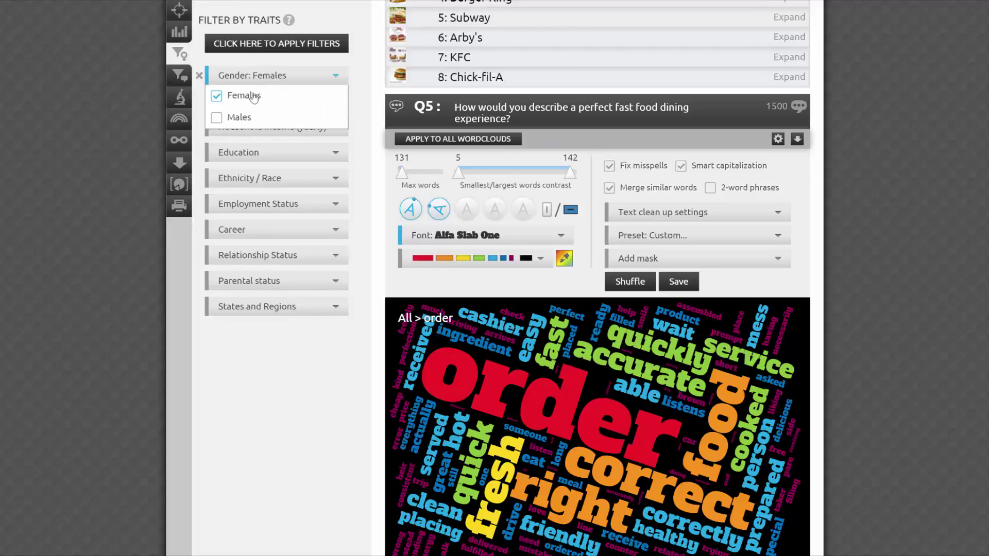
pyautogui.click(367, 81)
pyautogui.click(318, 103)
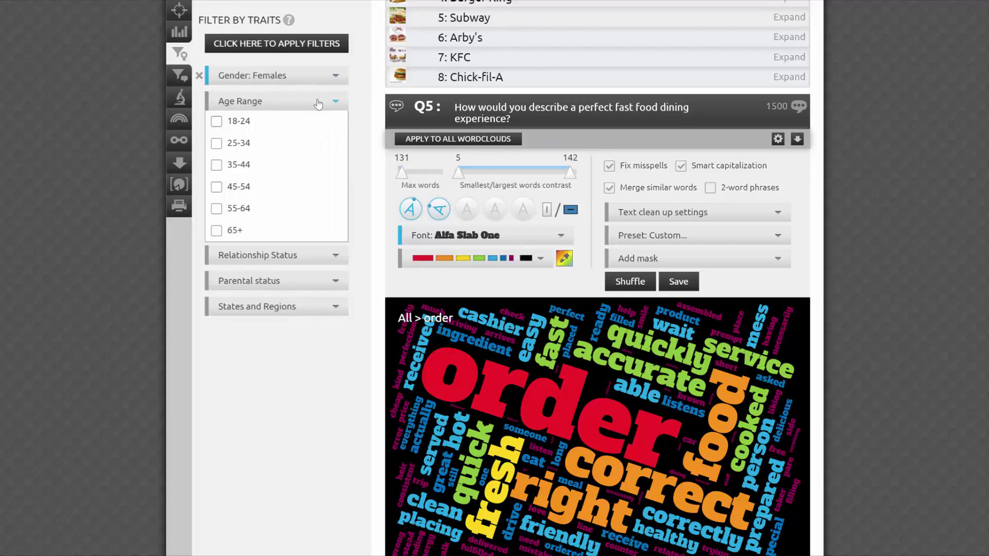
pyautogui.click(293, 127)
pyautogui.click(310, 44)
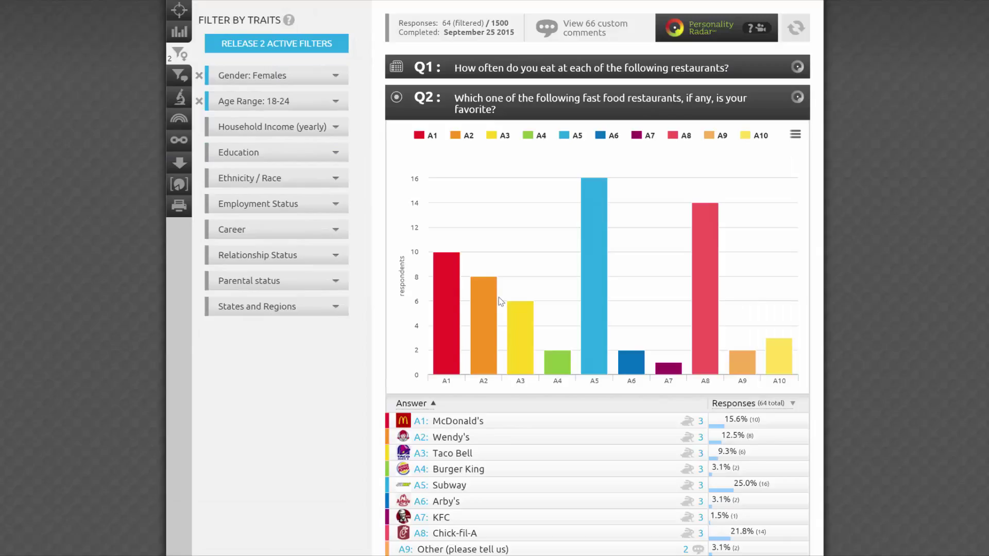
# Add a Q2 Answer 8 (Chick-fil-A) filter, then remove it so no filters remain
pyautogui.click(704, 288)
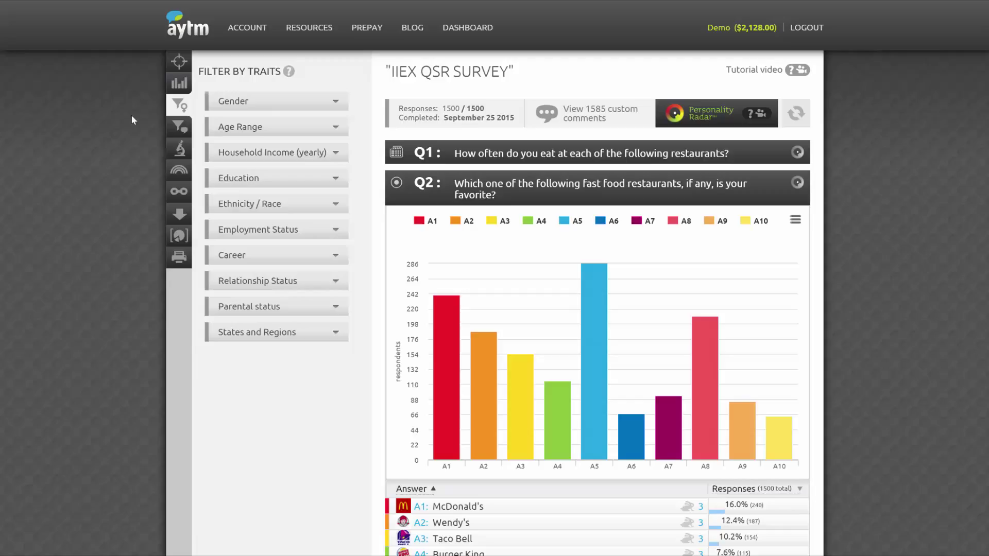
pyautogui.click(175, 126)
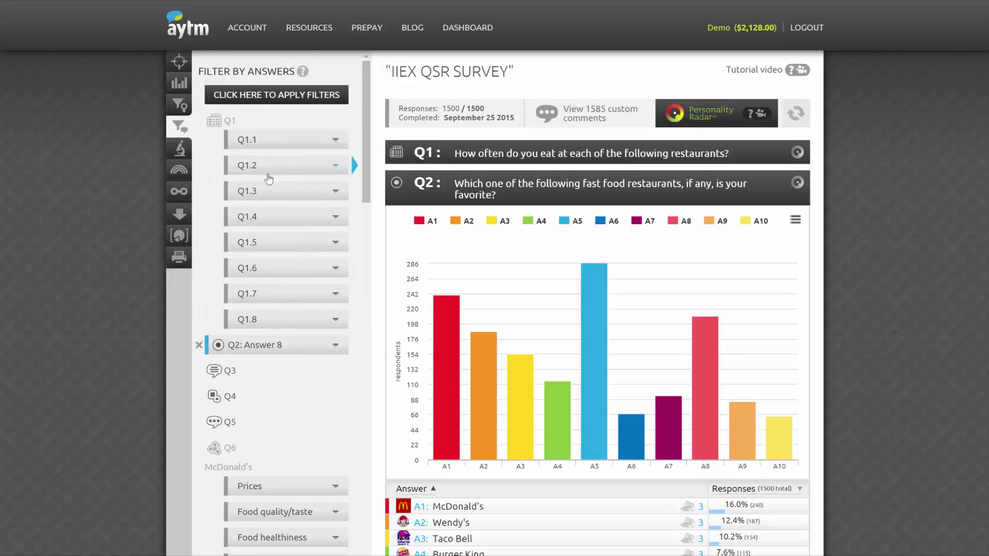
pyautogui.scroll(-3, 355, 164)
pyautogui.click(283, 215)
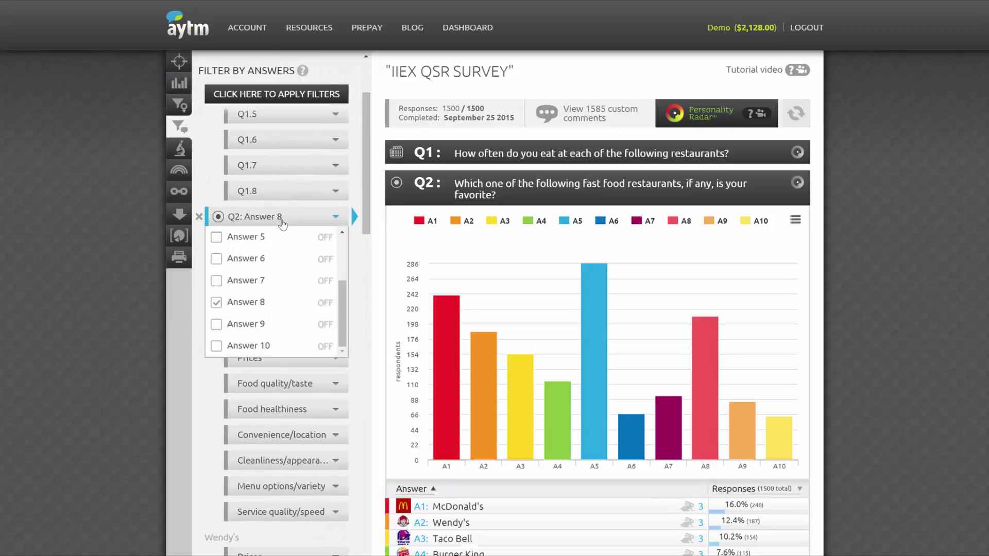
pyautogui.click(199, 218)
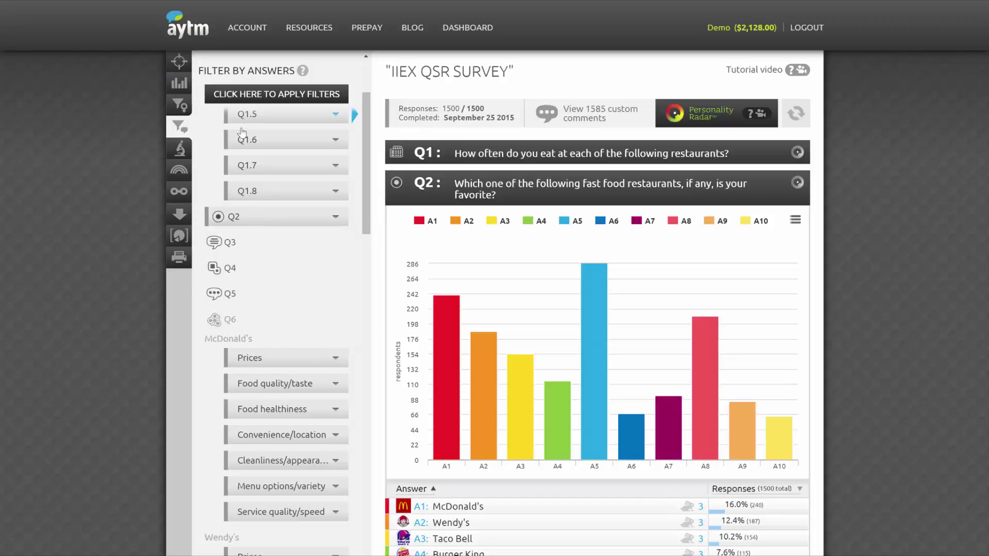
pyautogui.click(179, 148)
# Add Income and Gender banners to the sigtest and set the confidence level to 95%
pyautogui.click(245, 151)
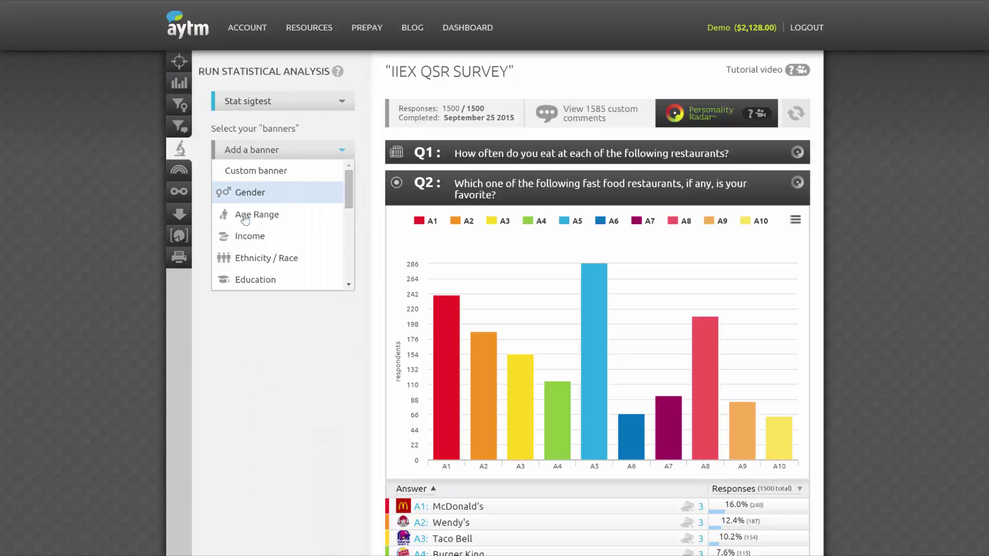
pyautogui.click(245, 237)
pyautogui.click(258, 174)
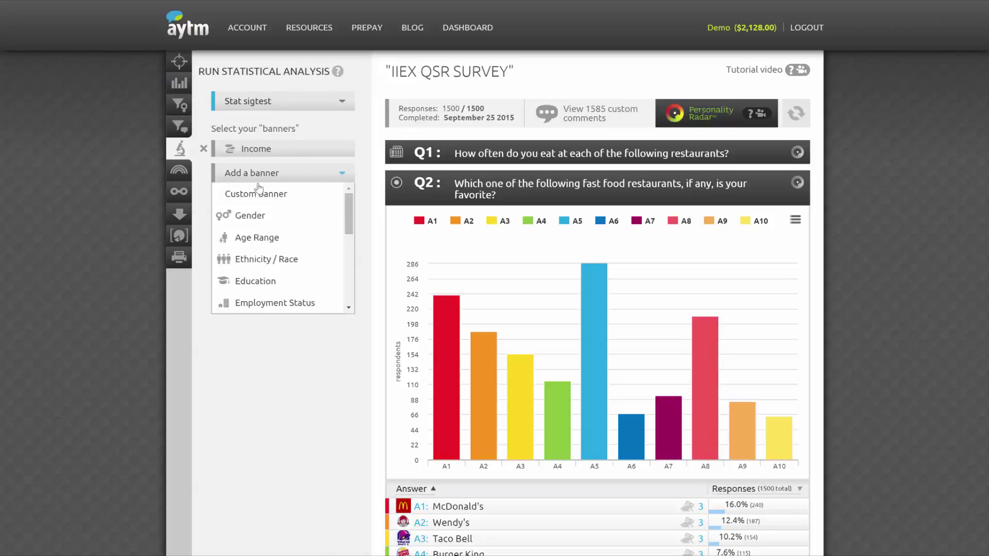
pyautogui.click(256, 218)
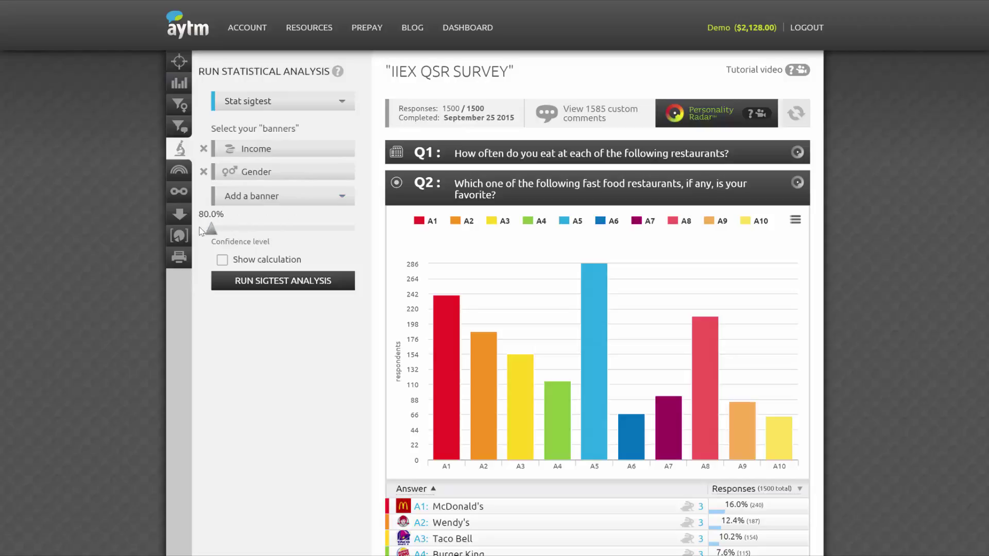
pyautogui.moveTo(272, 234)
pyautogui.mouseDown()
pyautogui.moveTo(333, 235)
pyautogui.moveTo(271, 235)
pyautogui.mouseUp()
# Run the sigtest analysis and review the IIeX QSR Survey report's highlighted cells in Excel
pyautogui.click(275, 282)
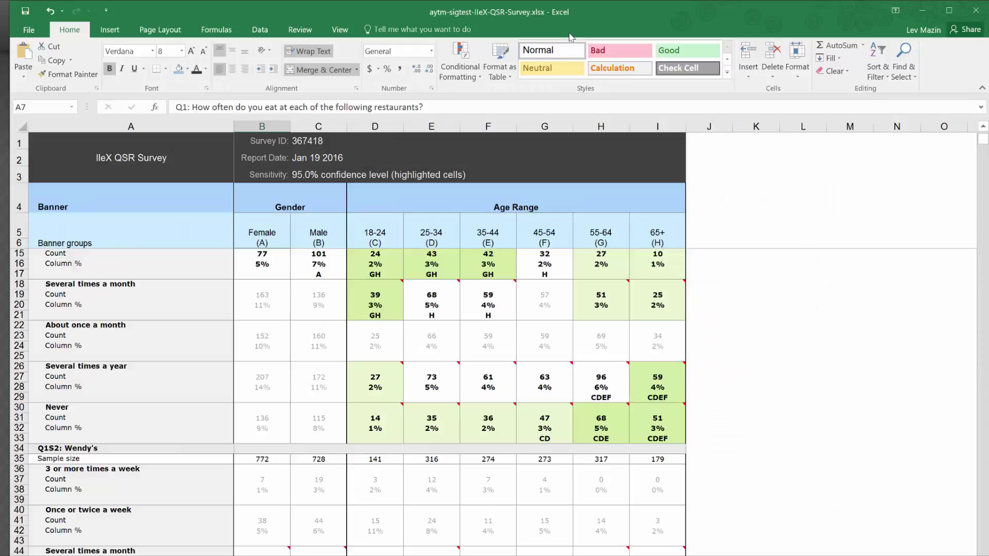
pyautogui.moveTo(399, 283)
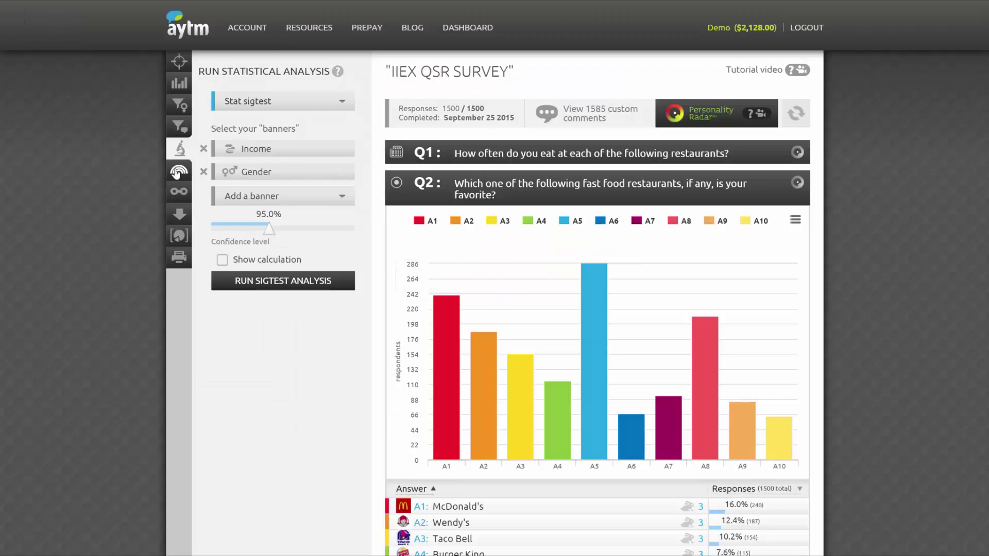
# Switch the Q2 chart to a pie chart
pyautogui.click(179, 170)
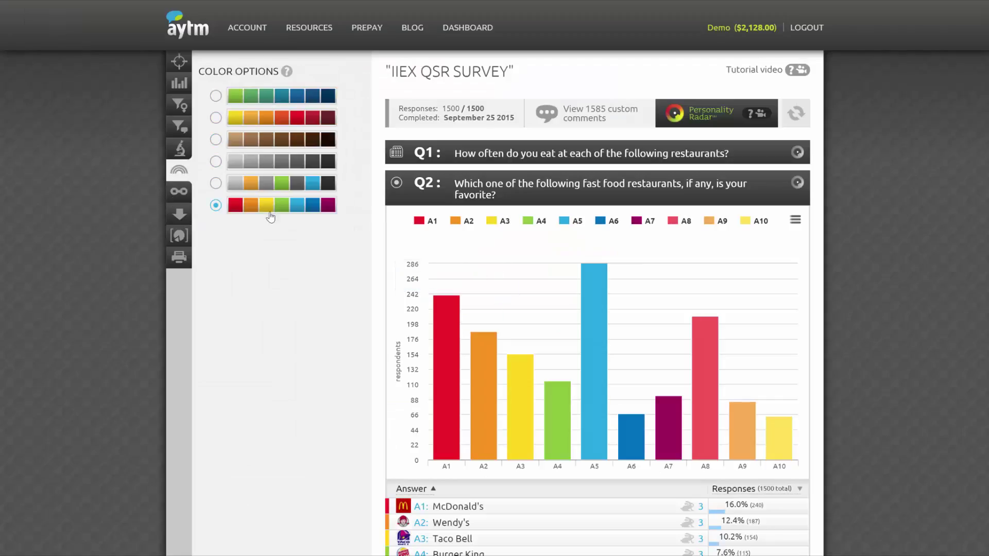
pyautogui.click(179, 191)
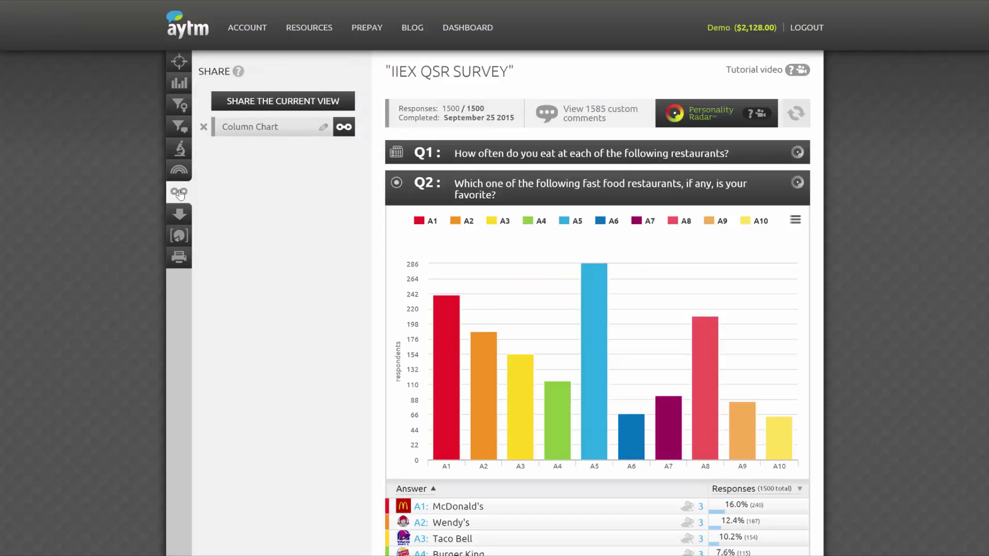
pyautogui.click(178, 84)
pyautogui.click(241, 214)
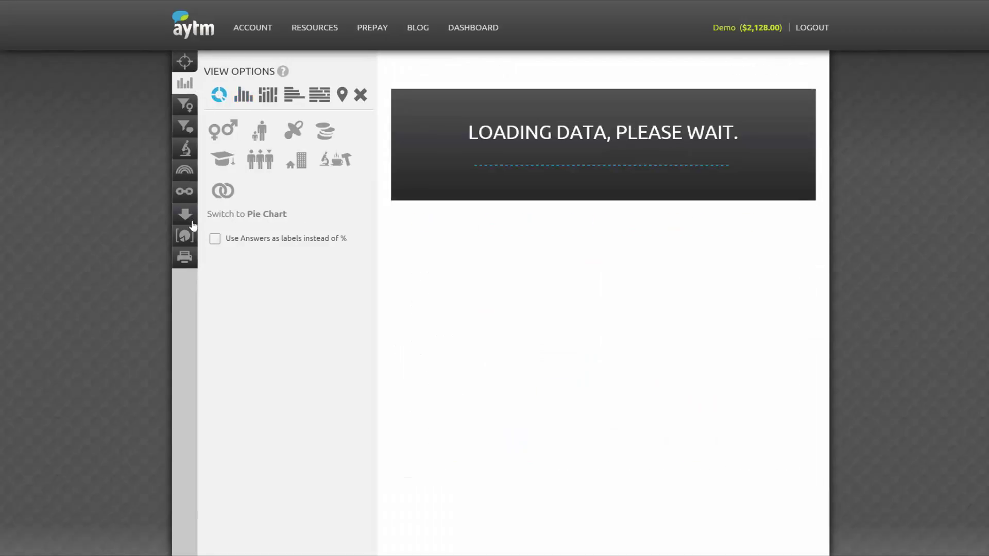
# Save the pie chart view as a shared view, rename it, and copy its share link
pyautogui.click(187, 194)
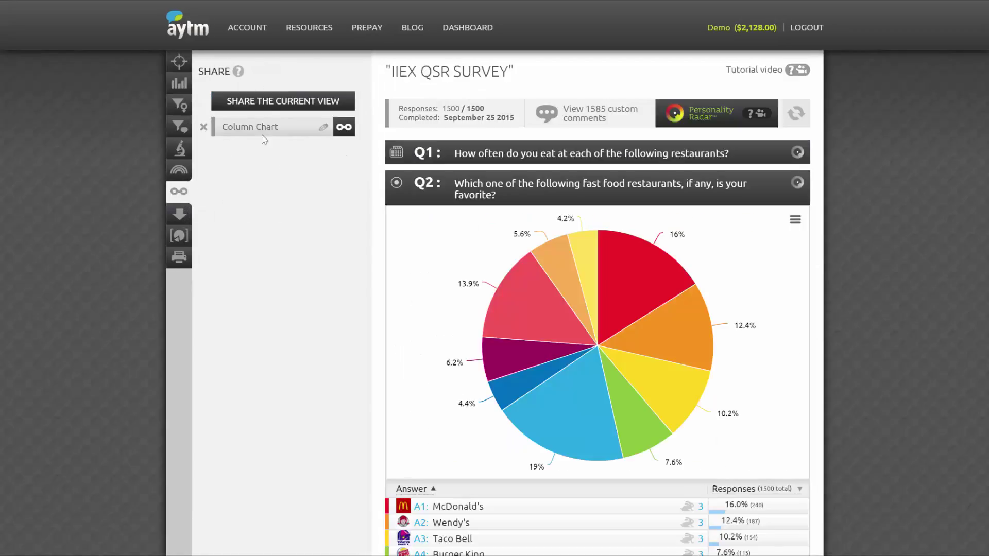
pyautogui.click(267, 105)
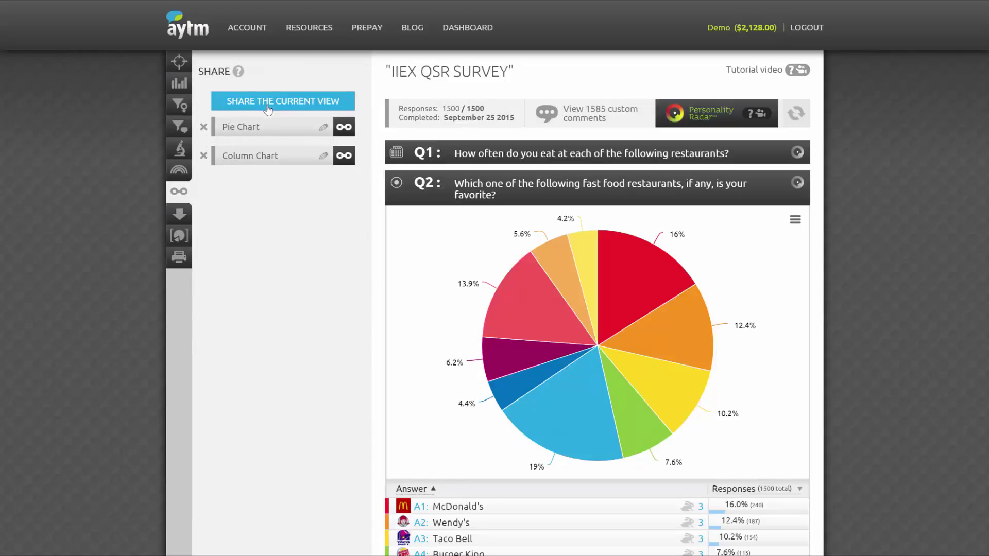
pyautogui.click(323, 127)
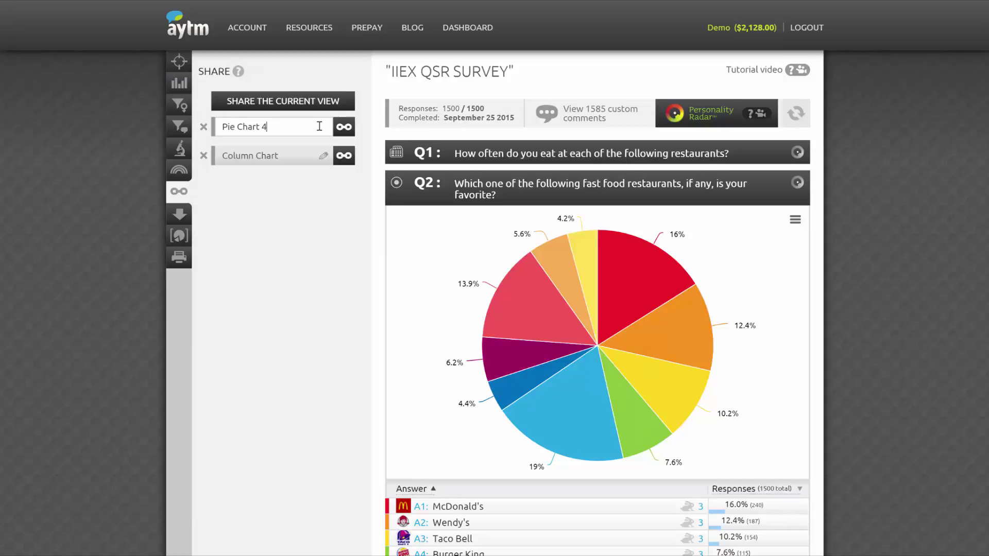
pyautogui.click(344, 127)
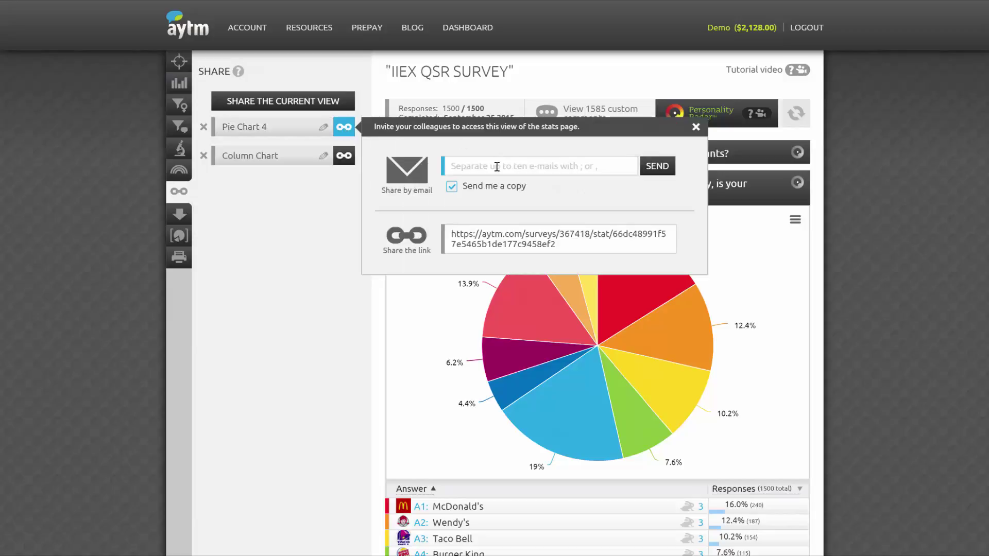
pyautogui.click(493, 235)
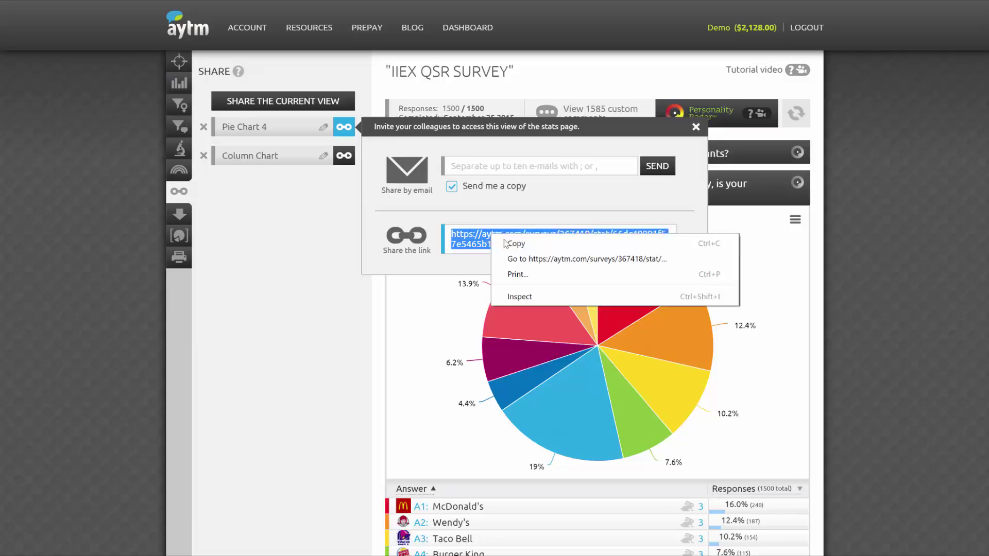
pyautogui.click(509, 244)
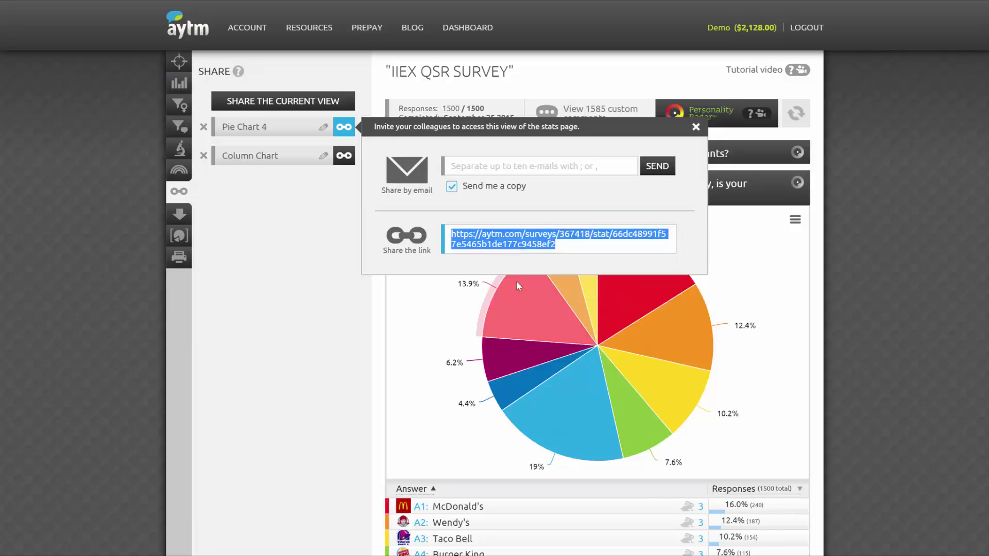
# Close the sharing details and delete the Pie Chart 4 shared view
pyautogui.click(695, 128)
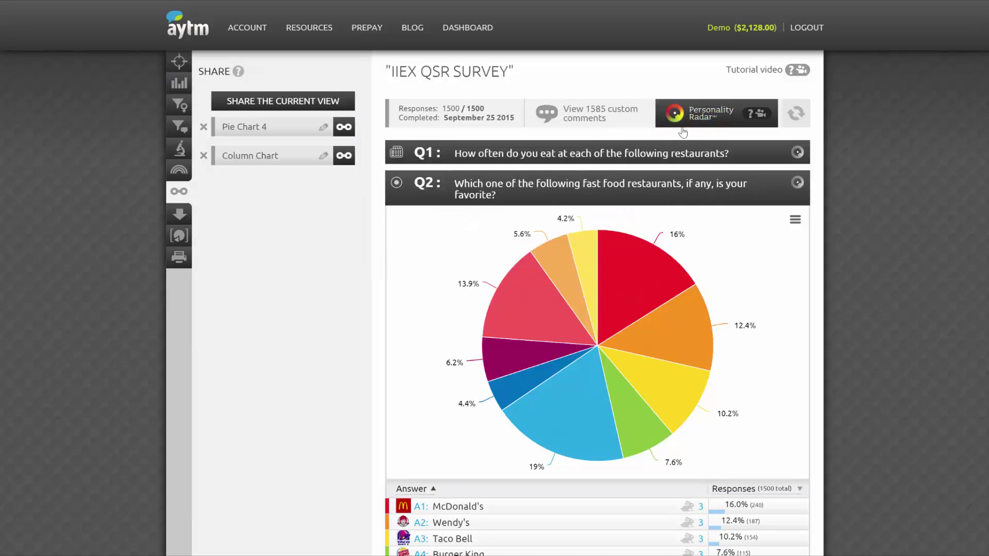
pyautogui.click(204, 127)
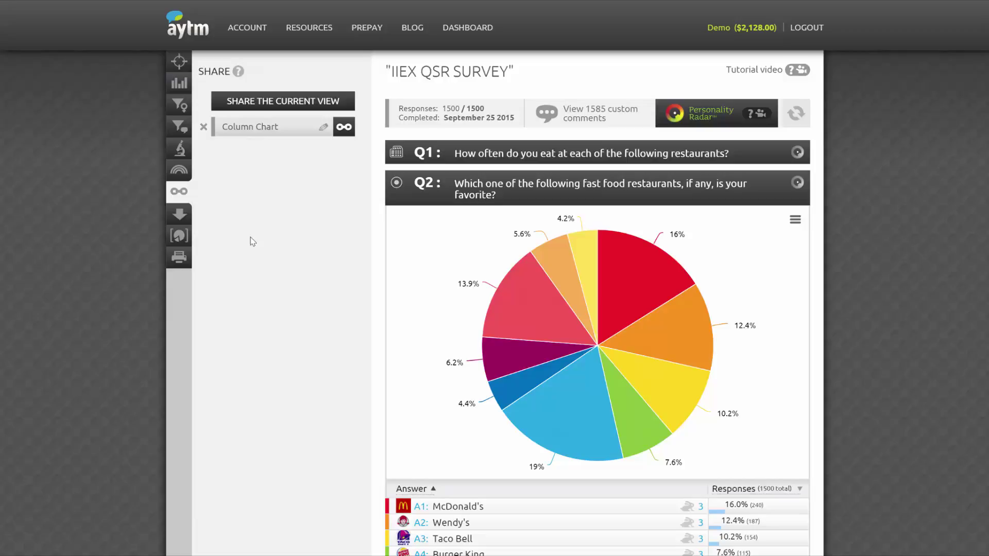
pyautogui.click(176, 216)
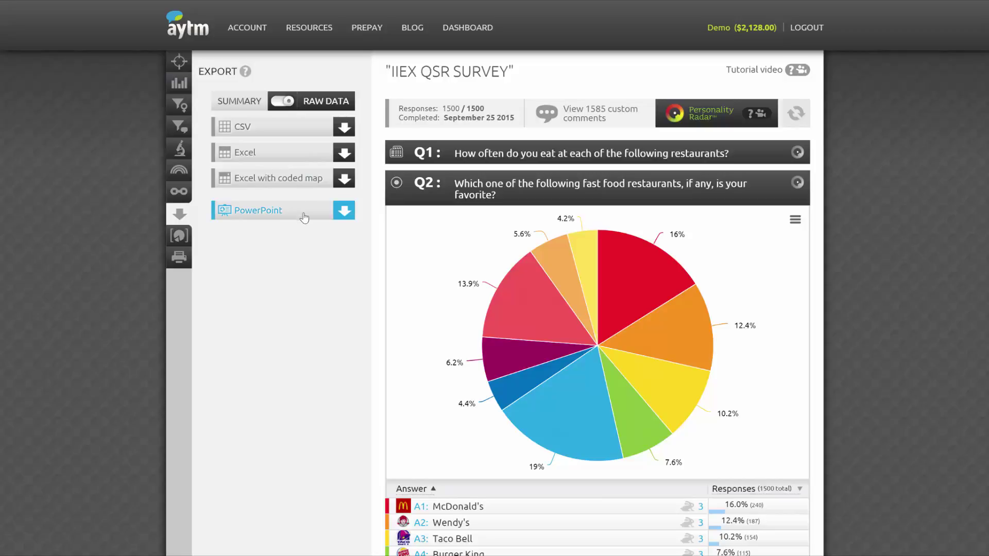
# Switch the export from raw data to SUMMARY
pyautogui.click(239, 99)
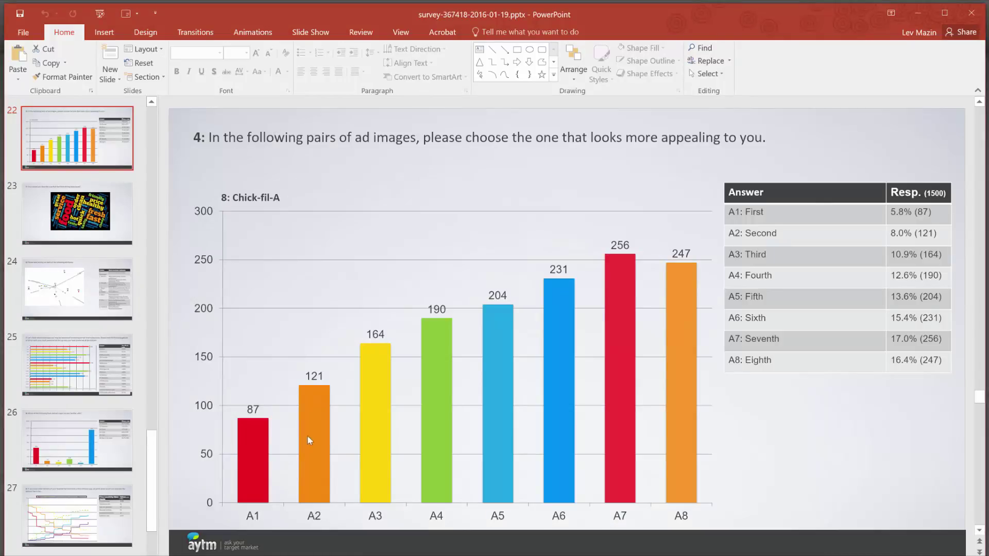
# Open Edit Data for the A6 bar of the exported Chick-fil-A chart in PowerPoint
pyautogui.click(319, 426)
pyautogui.click(432, 397)
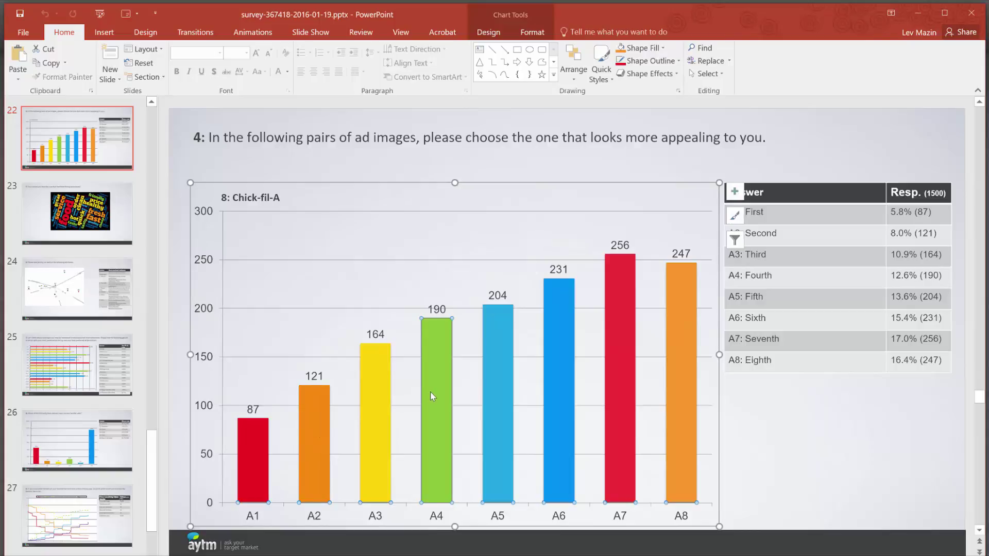
pyautogui.click(545, 364)
pyautogui.rightClick(544, 290)
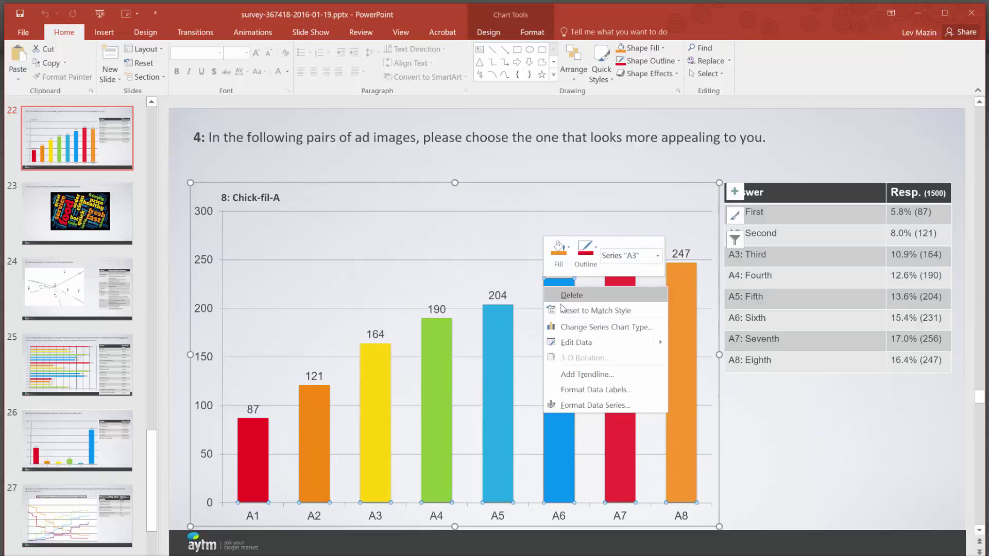
pyautogui.click(573, 342)
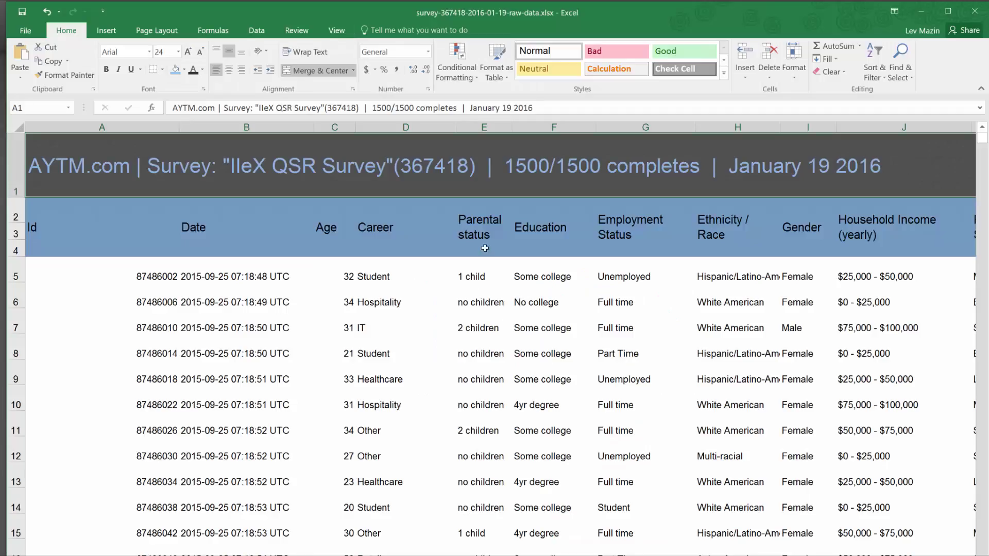
# Switch the export back to RAW DATA and show the print report options with cover page
pyautogui.scroll(-1, 613, 305)
pyautogui.scroll(-13, 613, 305)
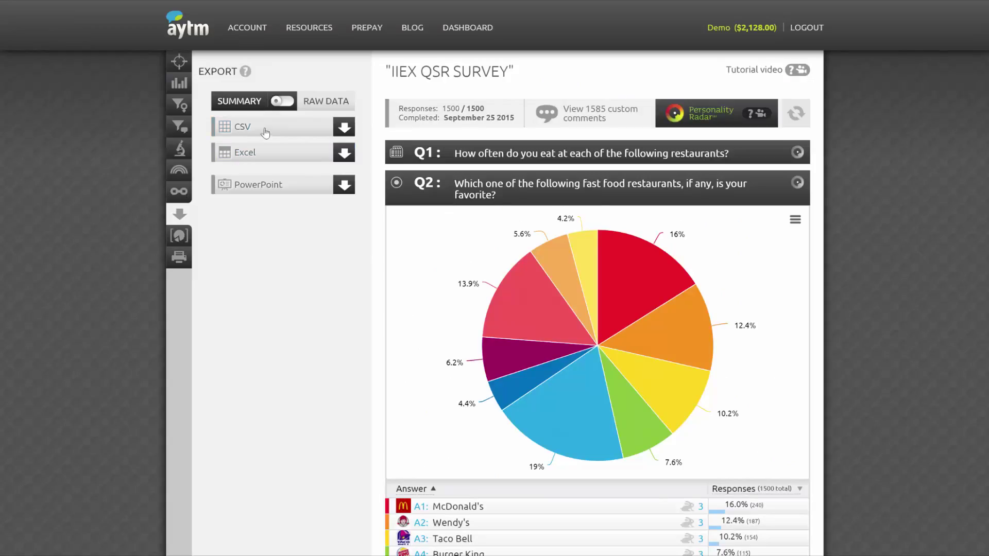
pyautogui.click(304, 106)
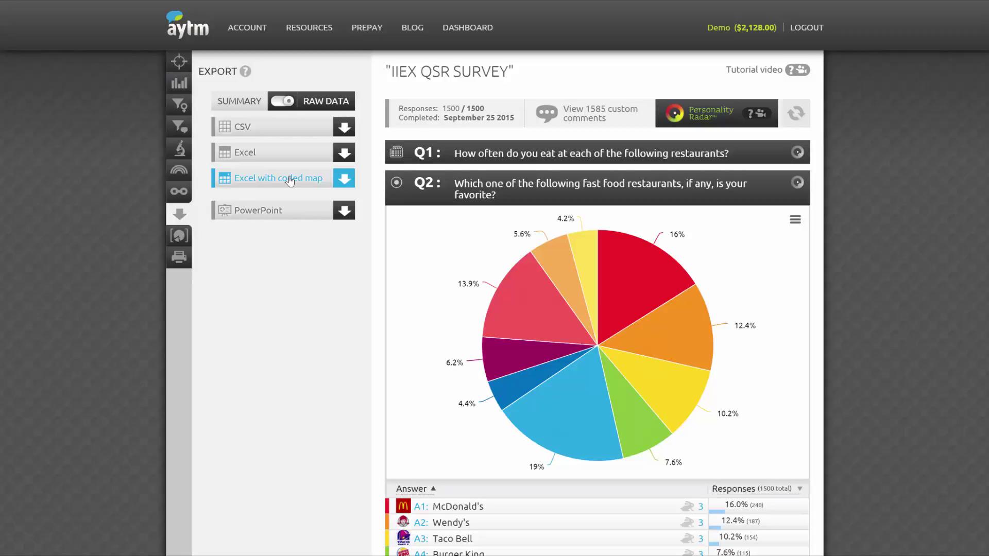
pyautogui.click(186, 263)
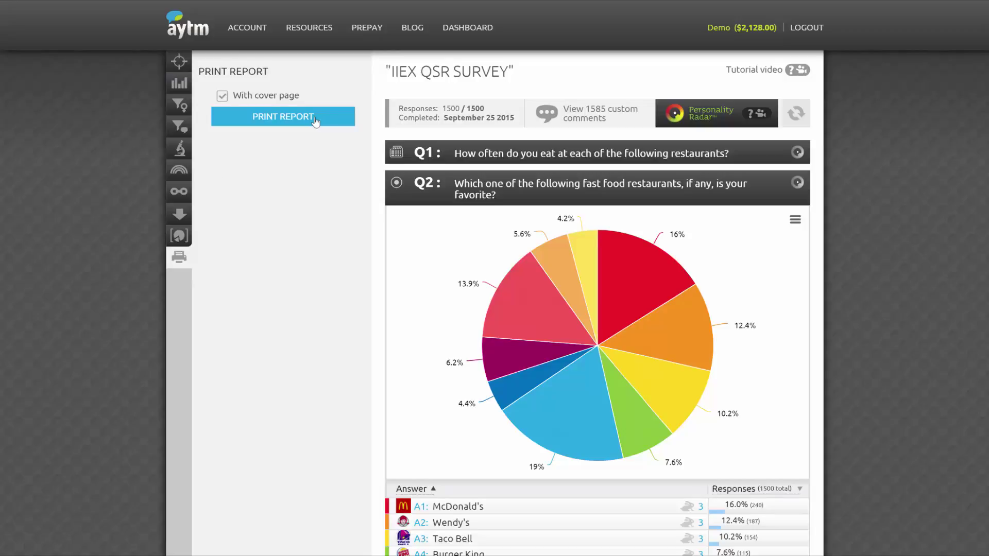
# Generate the printable report preview and scroll through it
pyautogui.click(283, 116)
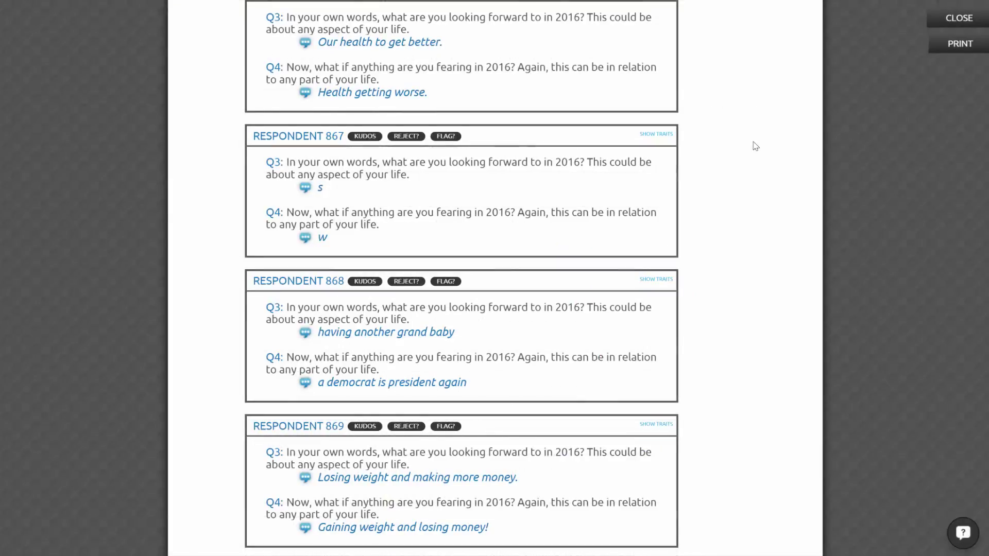
pyautogui.scroll(-1, 720, 194)
pyautogui.scroll(-3, 720, 194)
pyautogui.scroll(4, 720, 194)
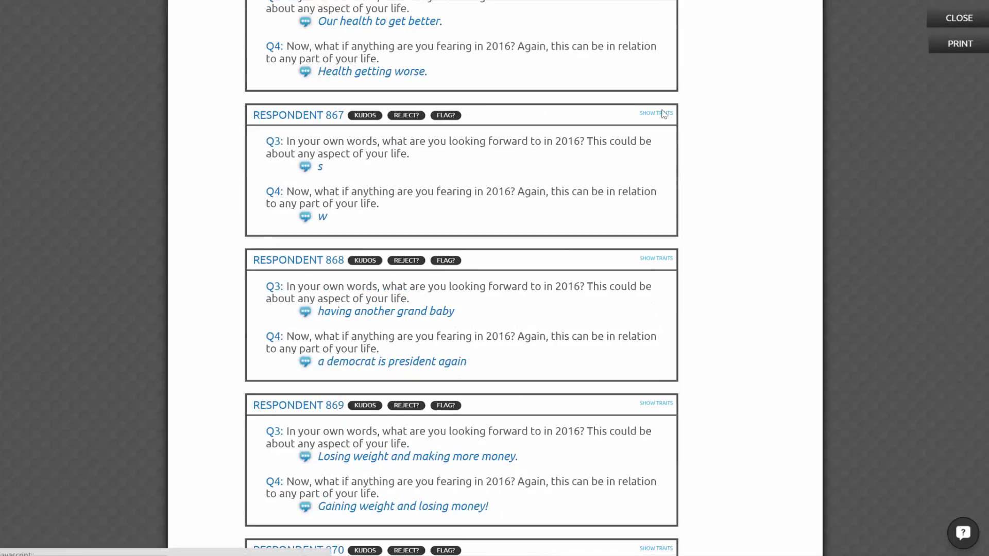
# Show Respondent 867's traits and reject them with reason Garbage answer
pyautogui.click(657, 112)
pyautogui.click(405, 115)
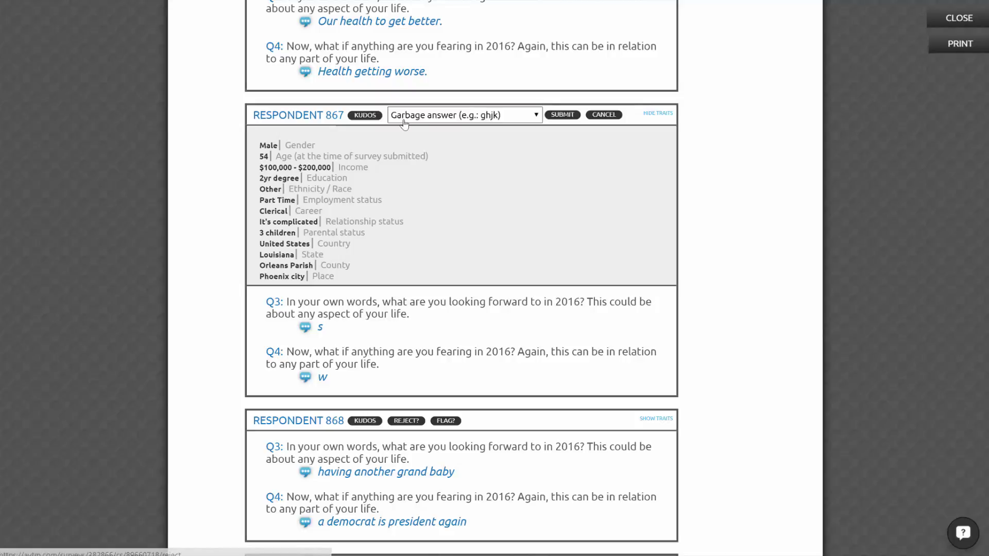
pyautogui.click(404, 117)
pyautogui.click(433, 129)
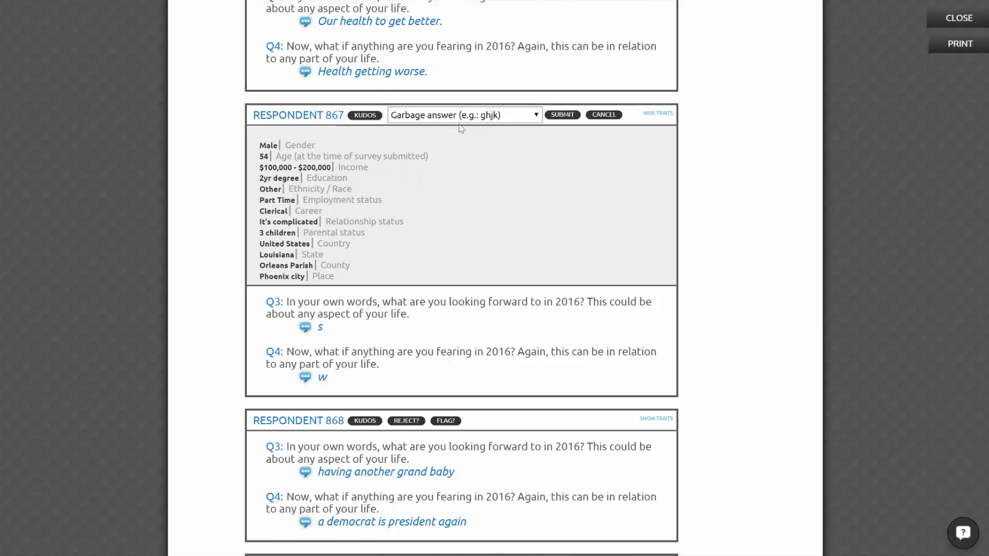
pyautogui.click(562, 115)
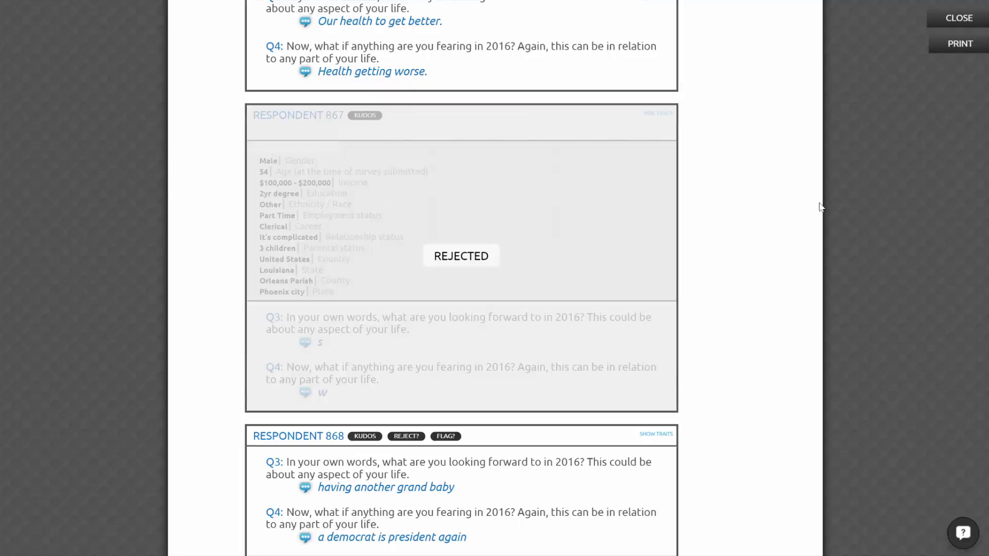
pyautogui.scroll(-1, 728, 212)
pyautogui.scroll(-3, 728, 212)
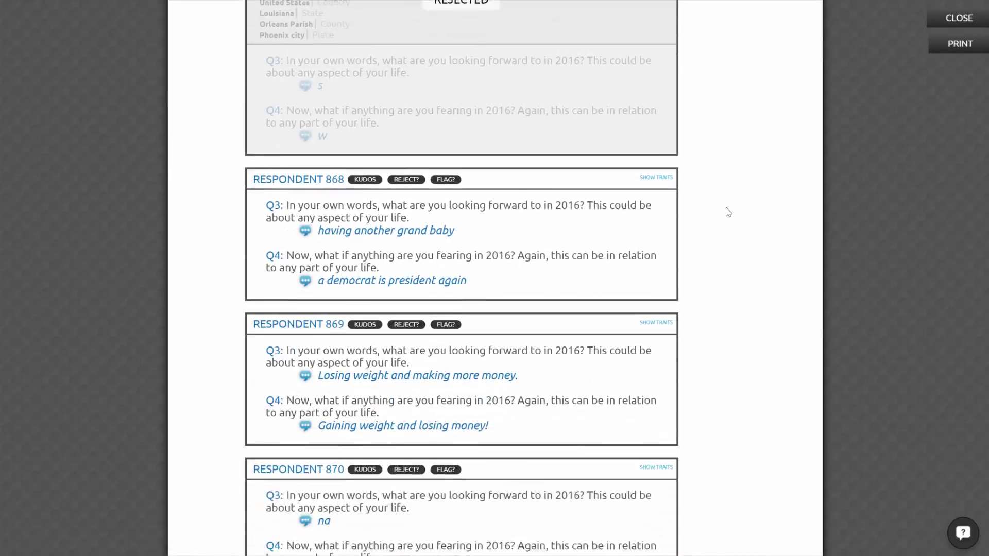